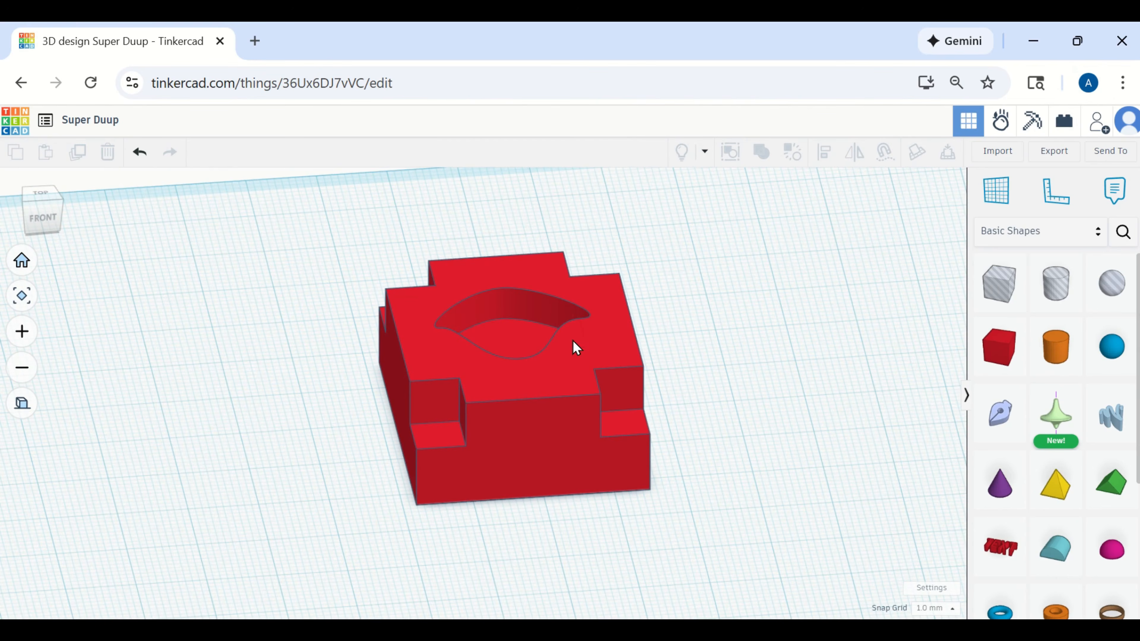
scroll(518, 339, up, 2)
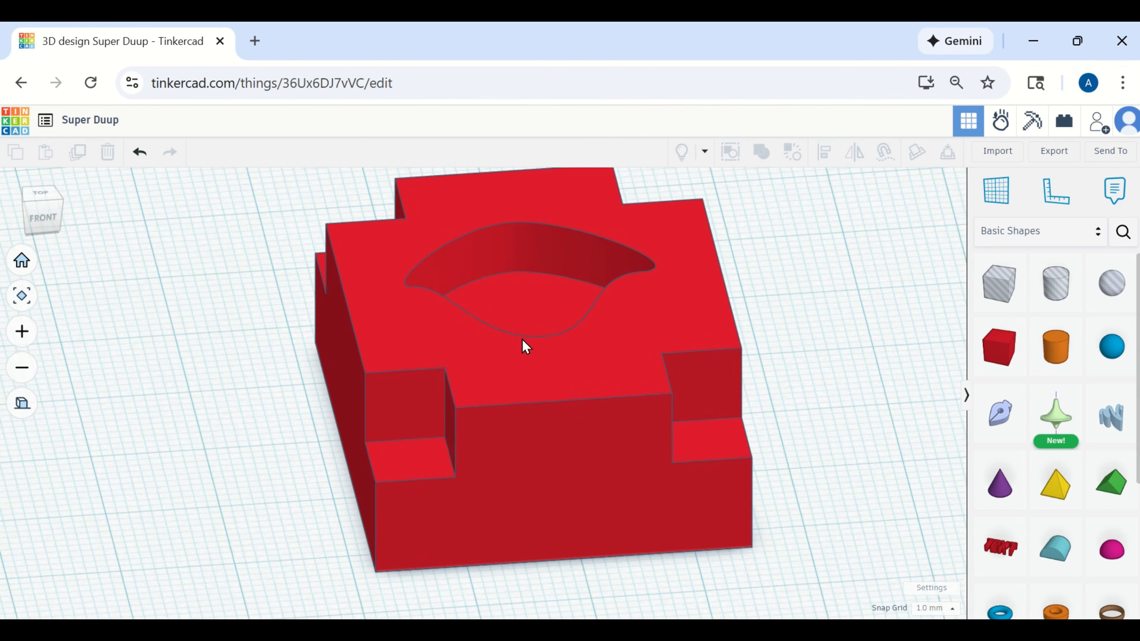
scroll(522, 340, down, 2)
right_drag(739, 389, 717, 409)
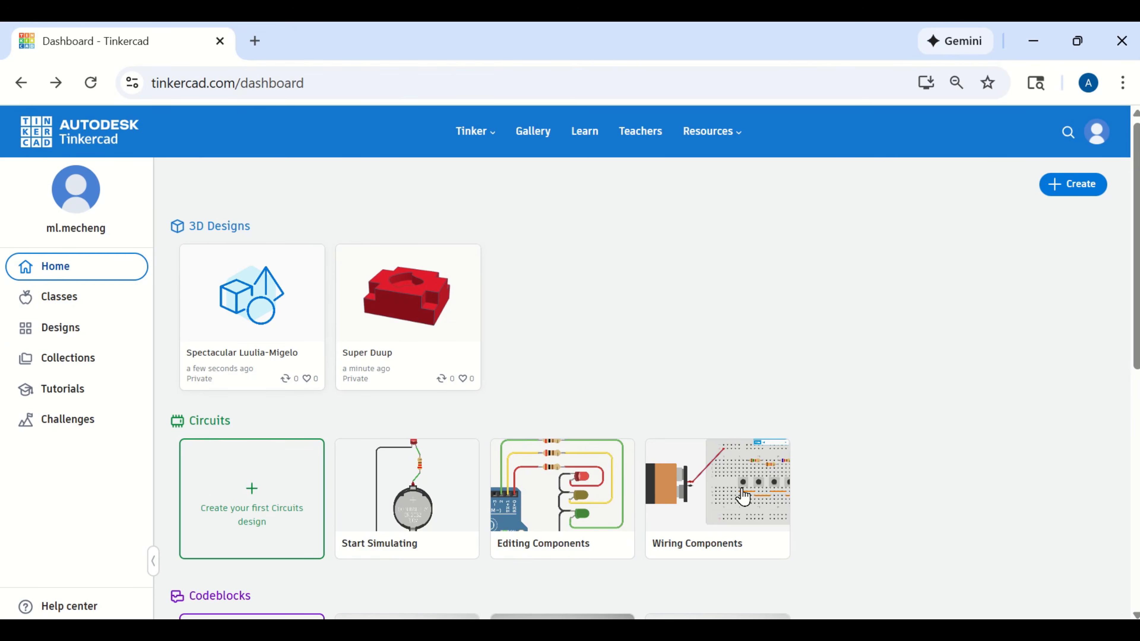
Create a new 3D design and show the Basic Shapes category of the shapes library
click(1082, 188)
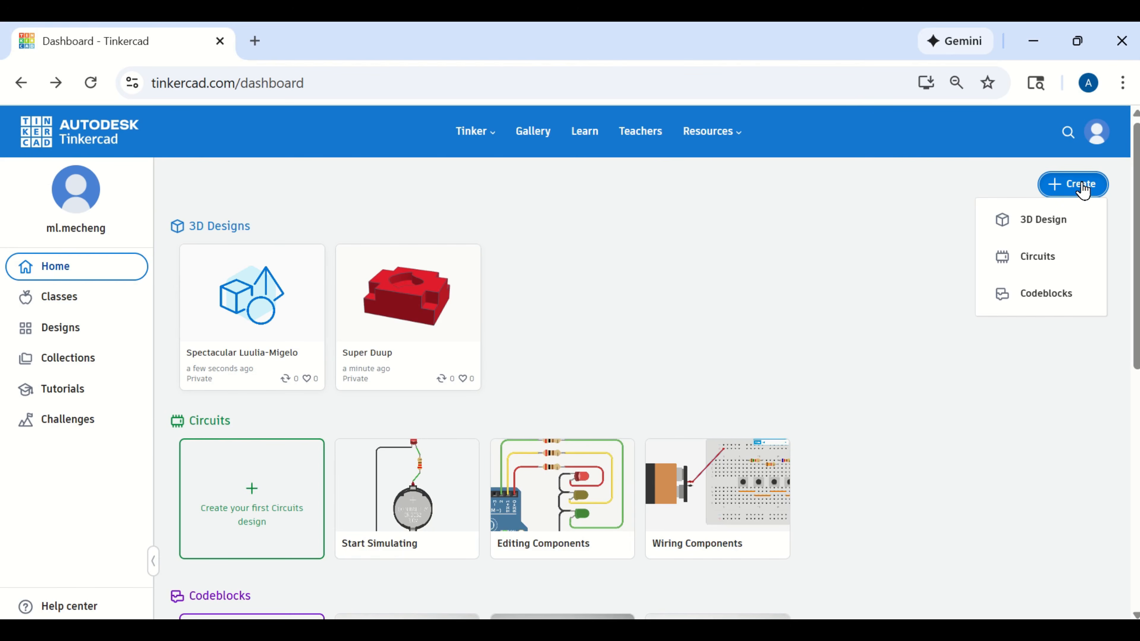
click(1065, 221)
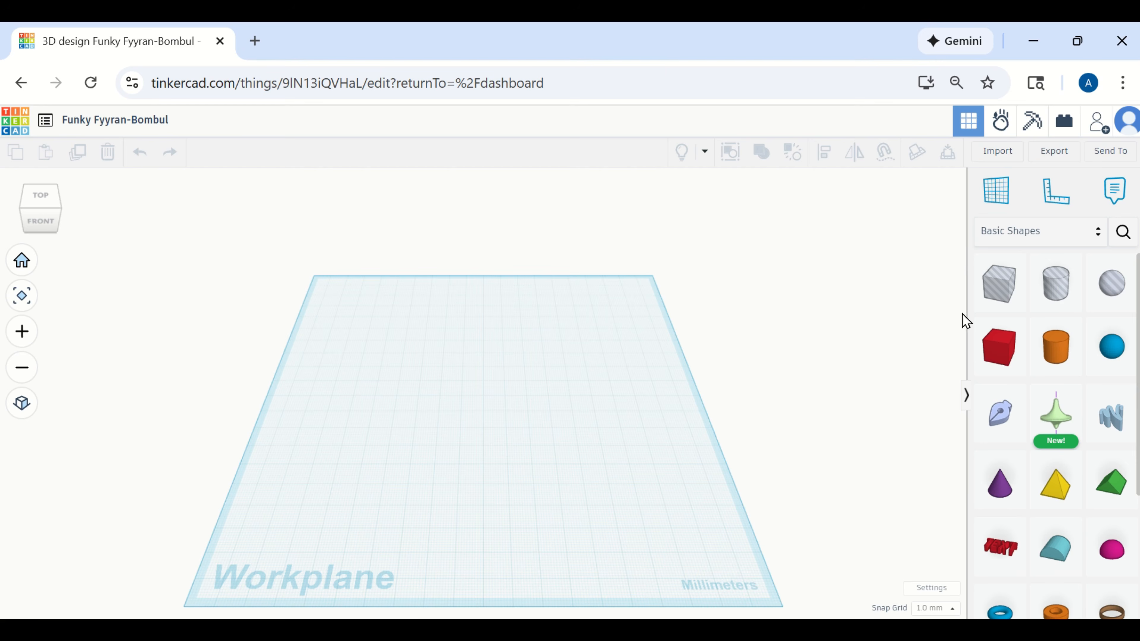
click(1099, 241)
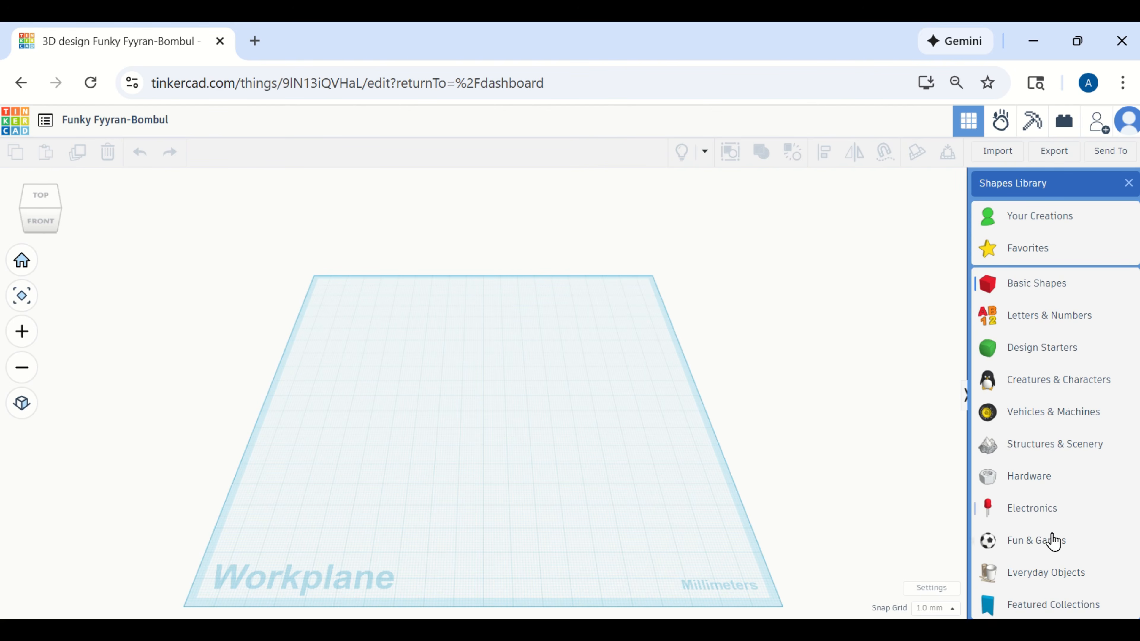
click(1060, 293)
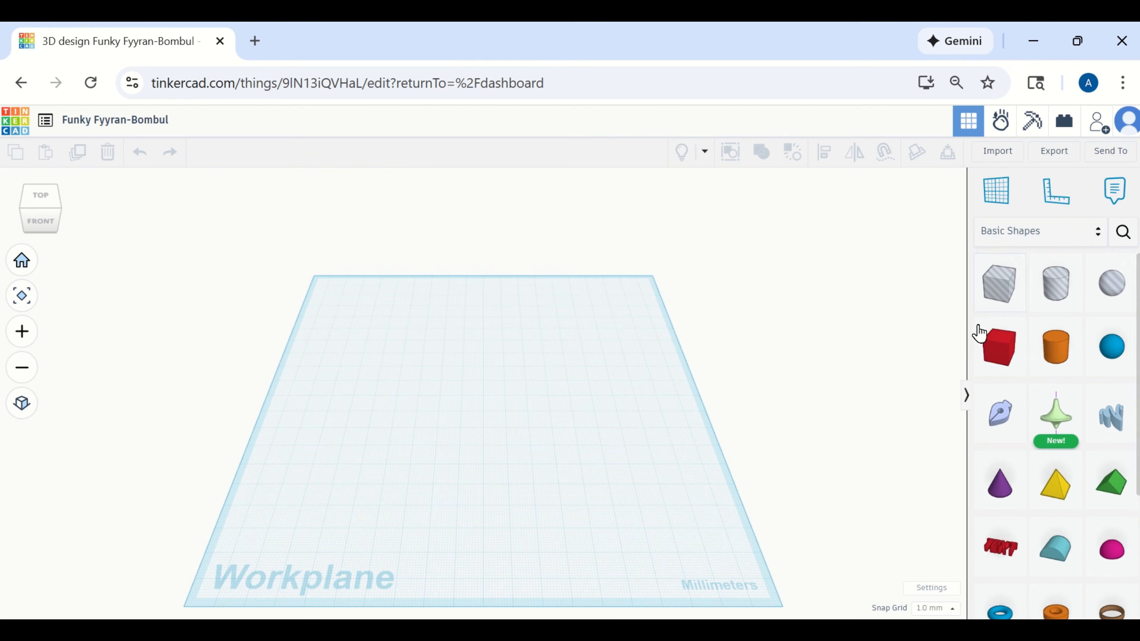
Place a solid red box near the middle of the workplane and collapse its shape properties
click(1005, 362)
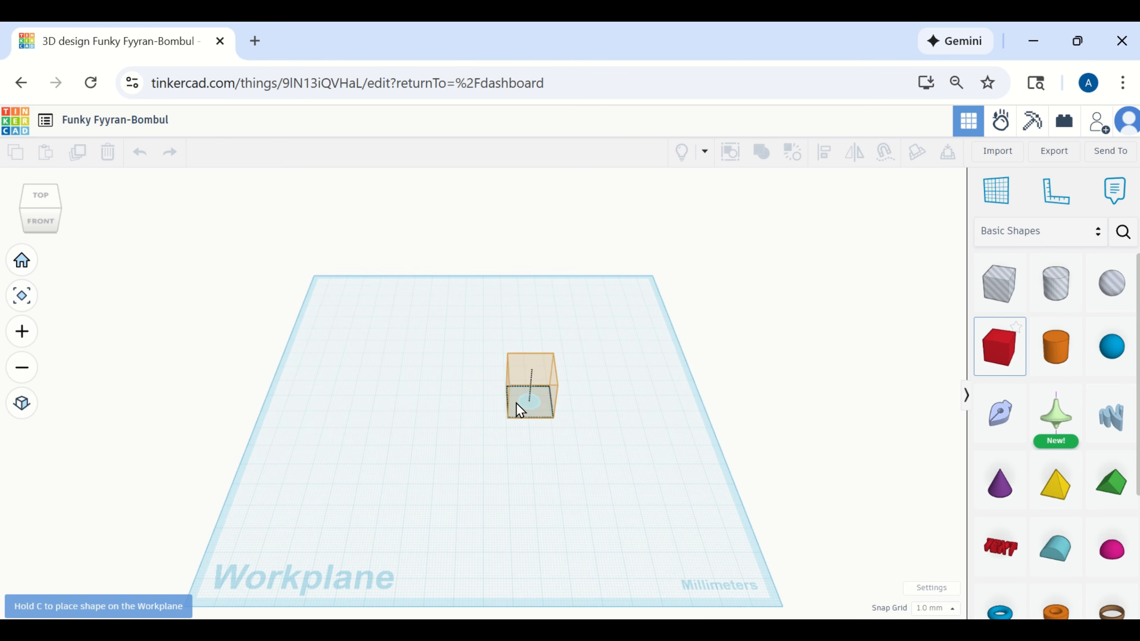
click(491, 408)
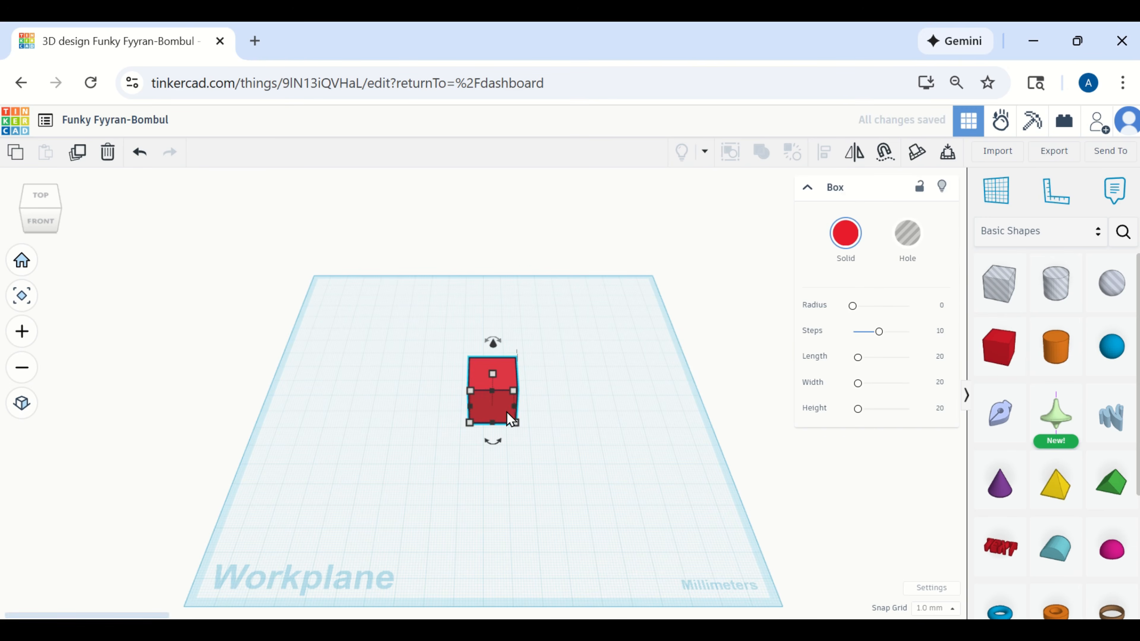
scroll(509, 408, up, 2)
scroll(490, 386, up, 6)
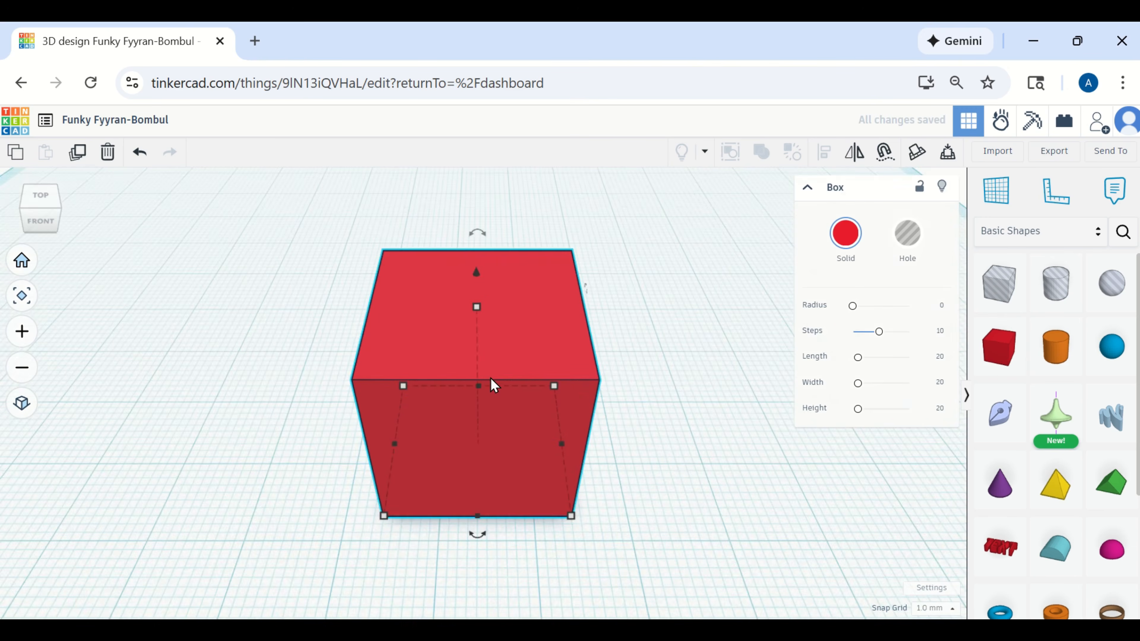
scroll(492, 375, down, 2)
scroll(492, 375, down, 3)
scroll(496, 376, up, 3)
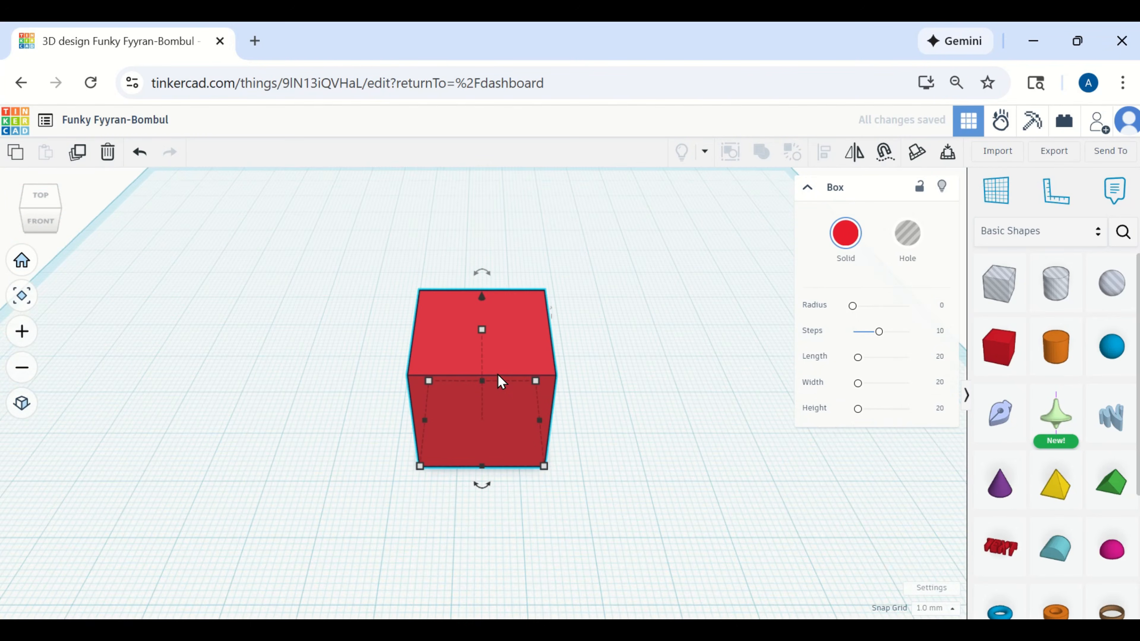
scroll(548, 376, down, 1)
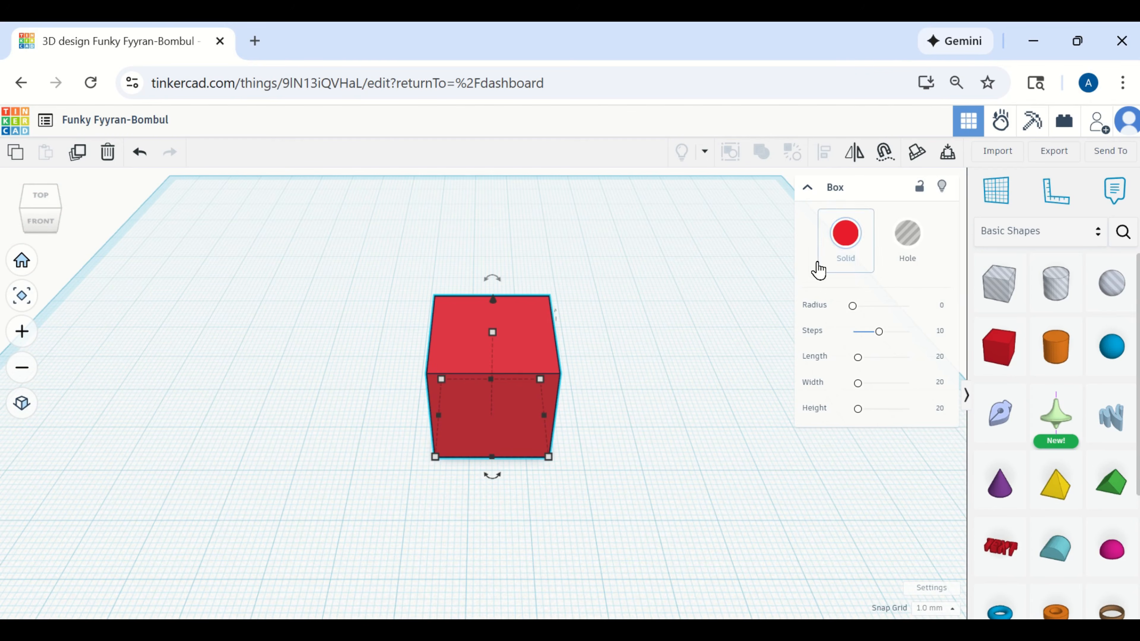
click(810, 191)
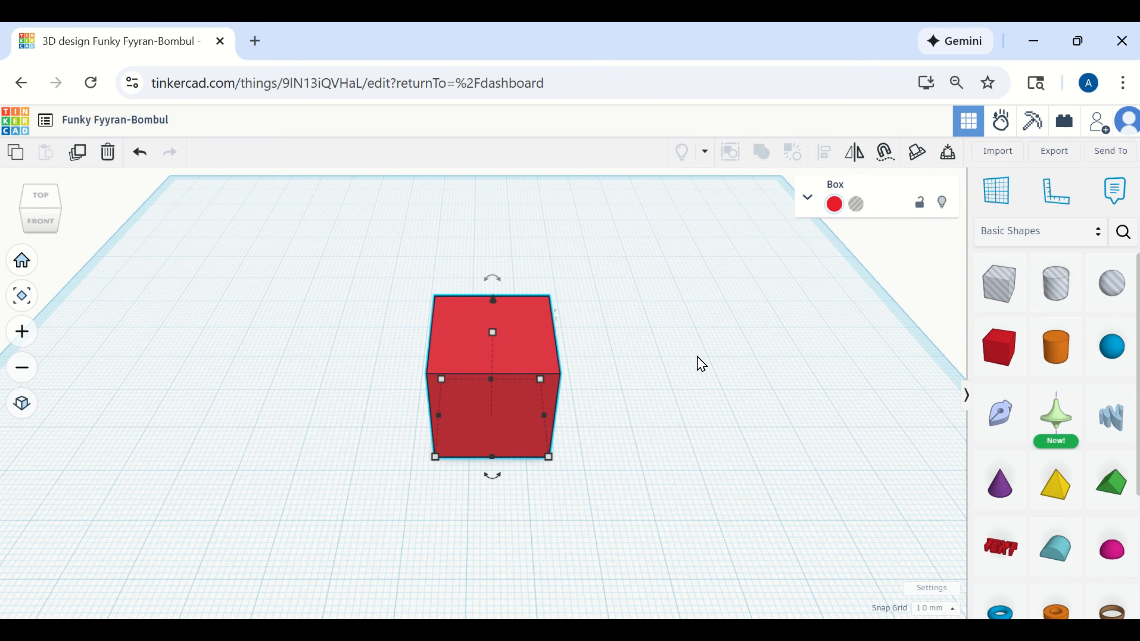
Examine the box on the workplane from different angles, distances and positions, with it deselected
mouse_move(698, 358)
right_down()
mouse_move(694, 368)
mouse_move(588, 364)
mouse_move(606, 419)
mouse_move(663, 344)
mouse_move(775, 337)
mouse_move(718, 425)
mouse_move(581, 416)
mouse_move(545, 304)
mouse_move(660, 290)
mouse_move(719, 392)
mouse_move(662, 363)
mouse_move(675, 349)
mouse_move(678, 358)
right_up()
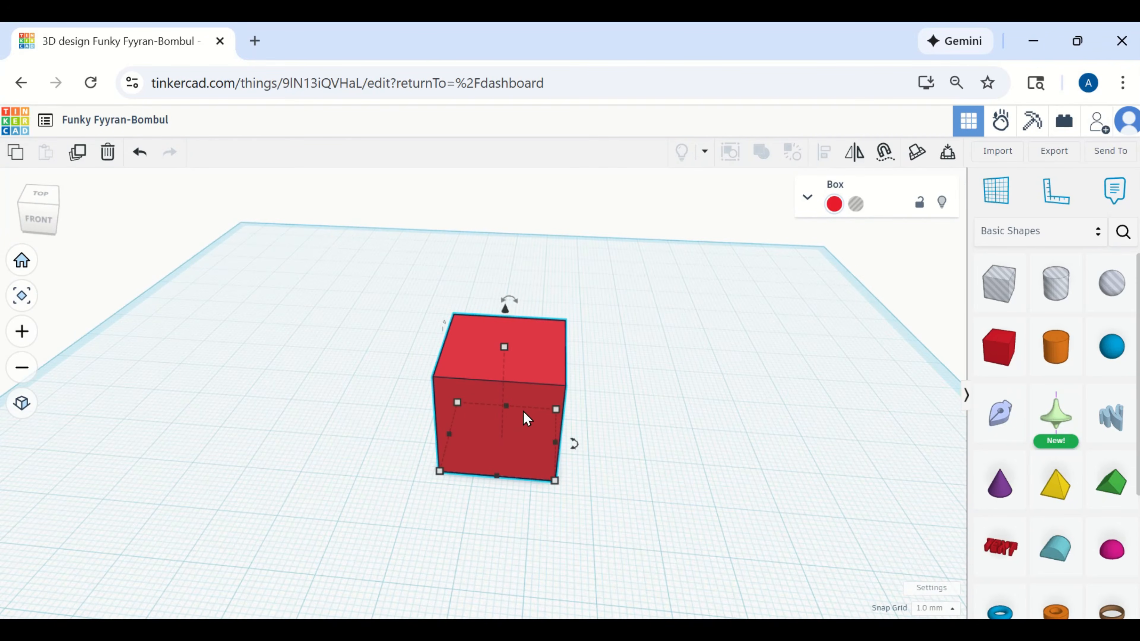
scroll(525, 418, up, 5)
scroll(529, 377, down, 4)
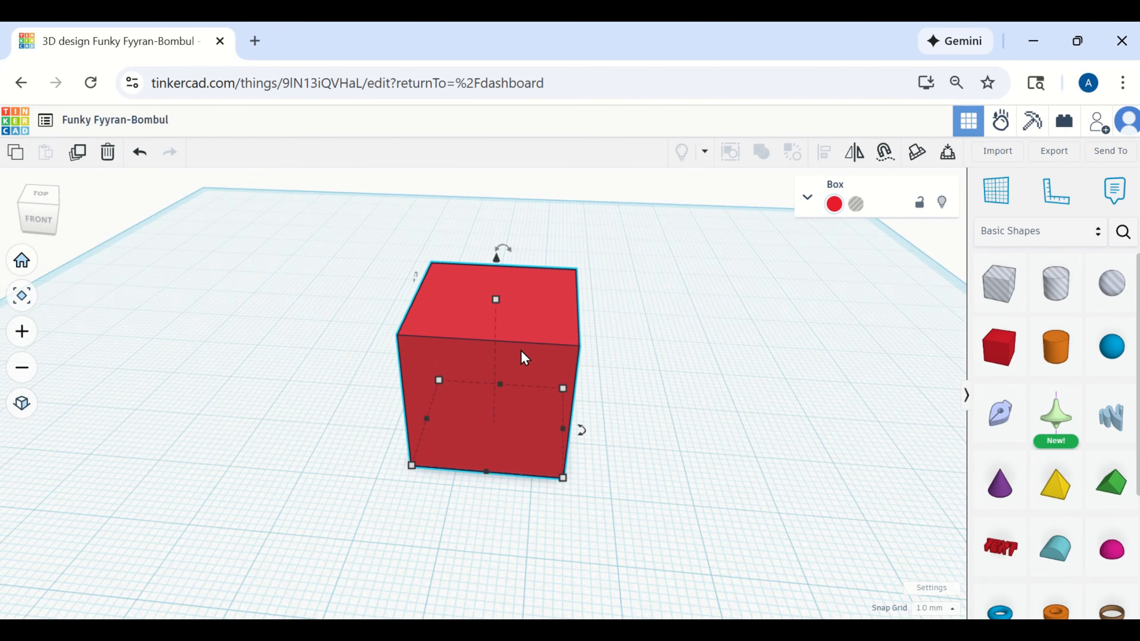
scroll(522, 348, up, 6)
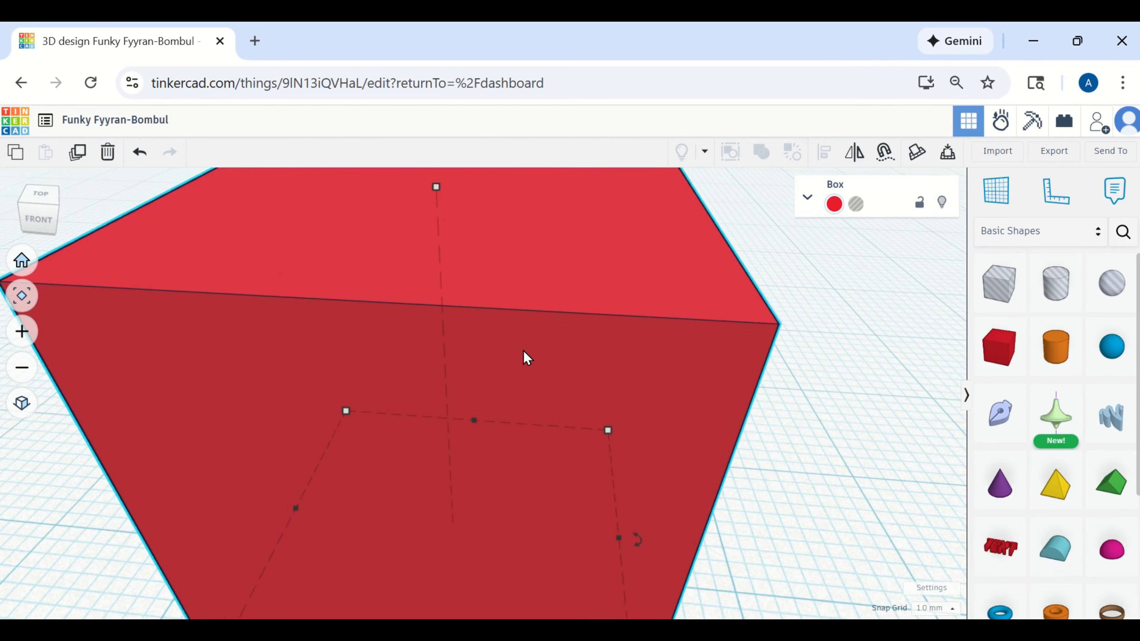
scroll(524, 352, down, 6)
scroll(527, 351, up, 2)
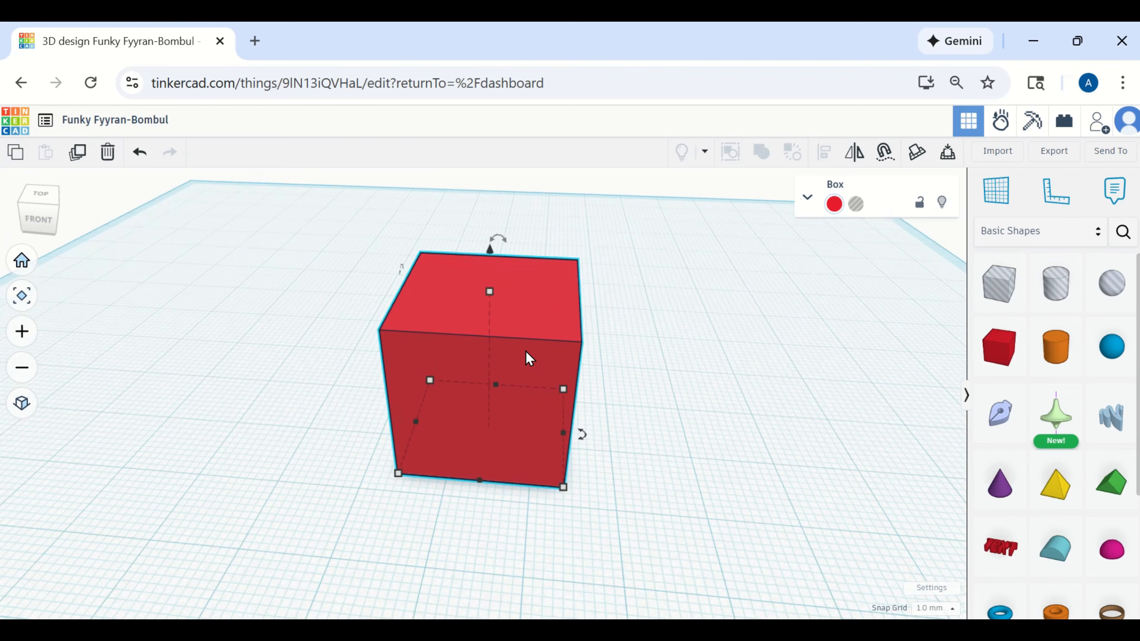
scroll(526, 351, down, 3)
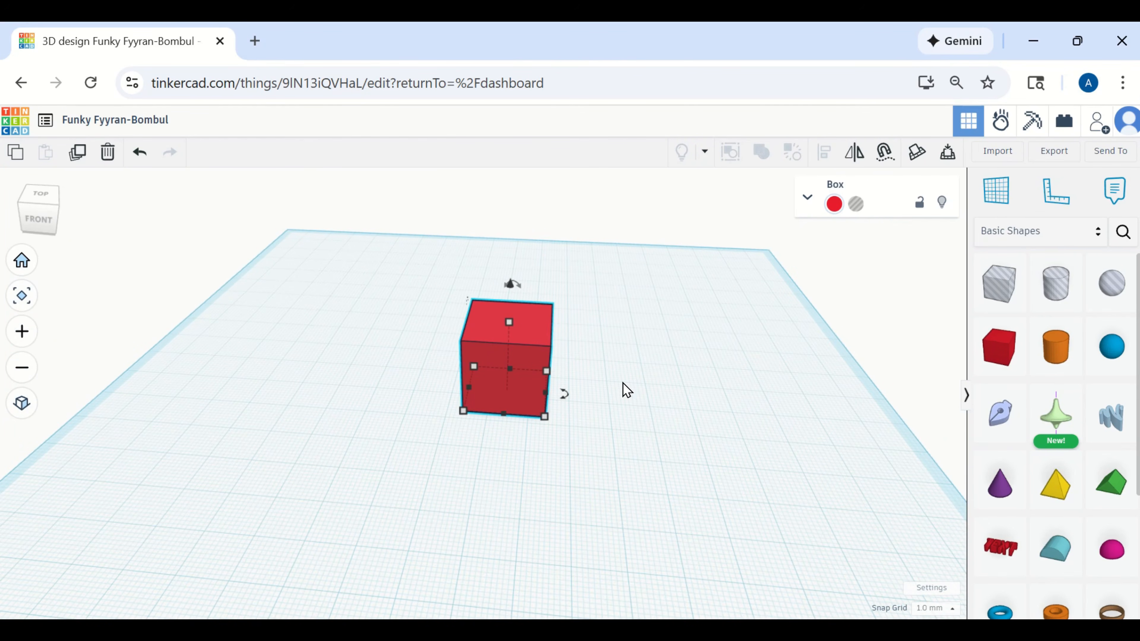
click(615, 387)
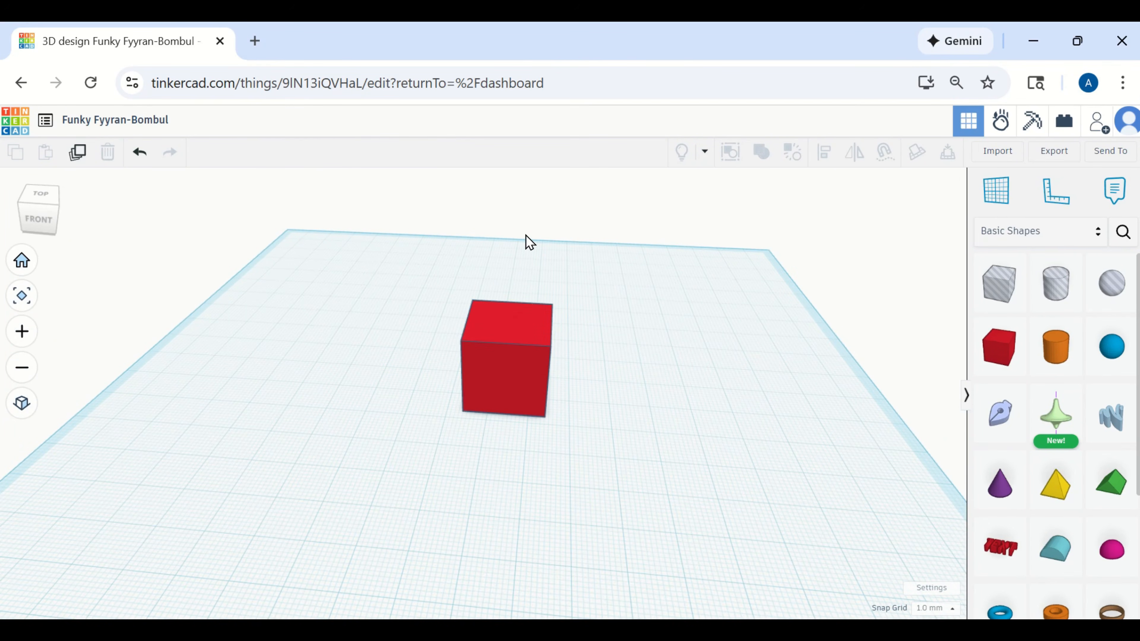
middle_drag(722, 336, 715, 325)
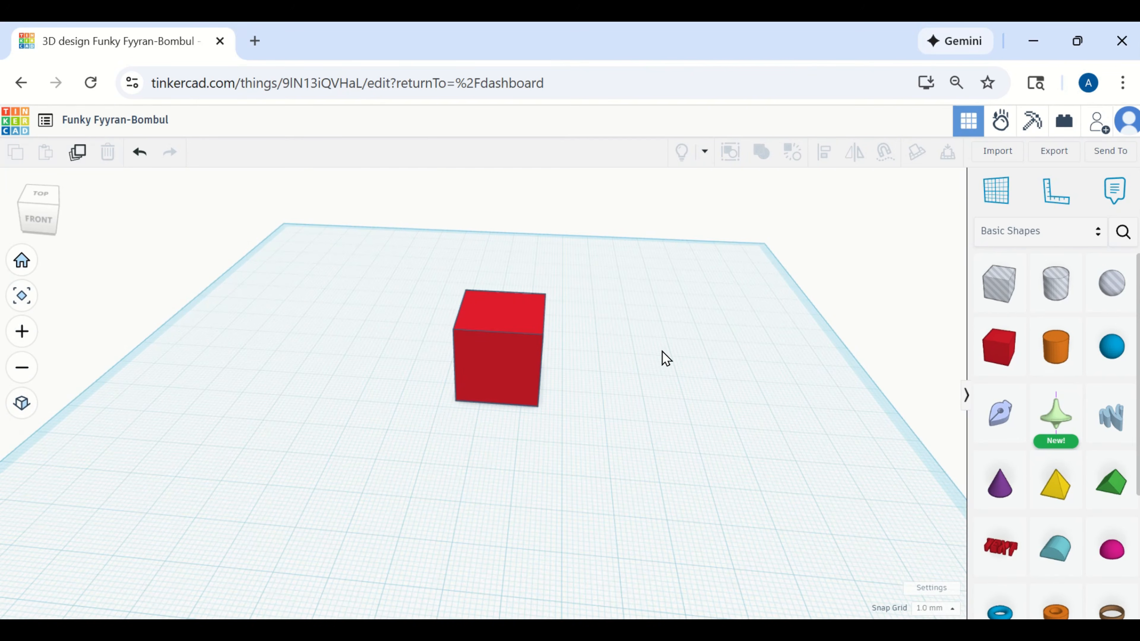
middle_drag(636, 357, 703, 439)
scroll(678, 424, up, 5)
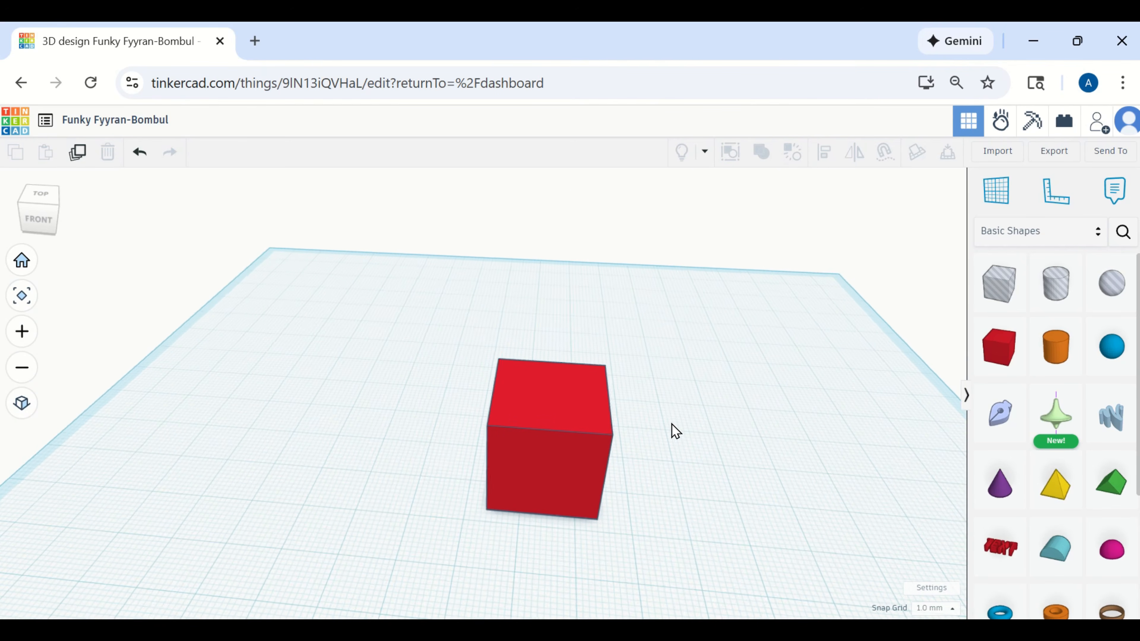
scroll(677, 424, down, 2)
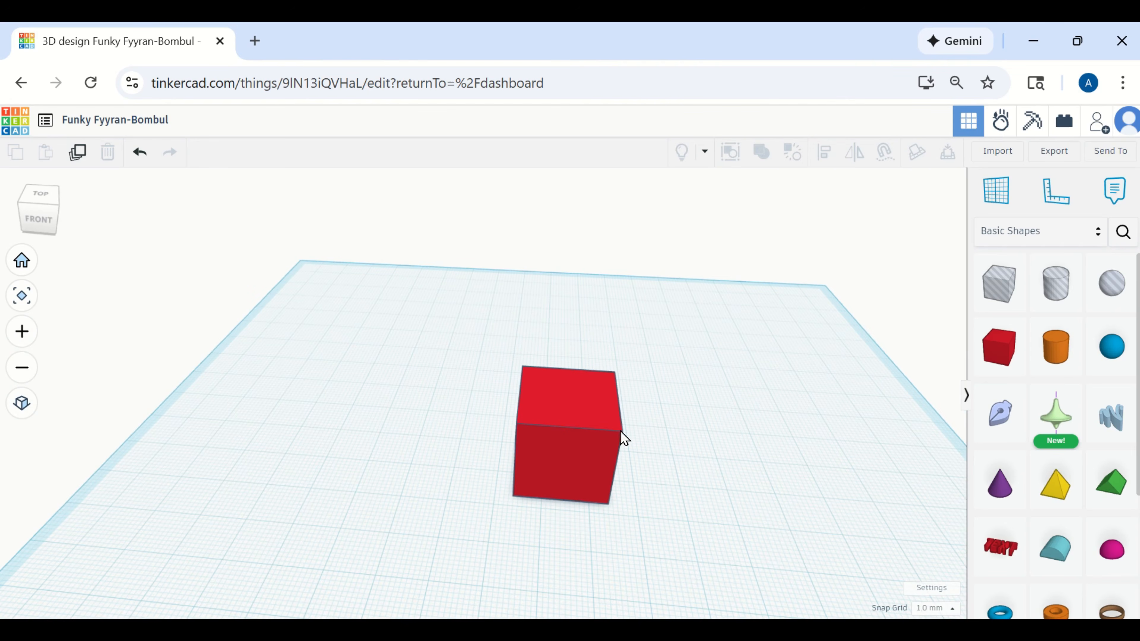
Select the box and lower its height to 11 mm
click(581, 410)
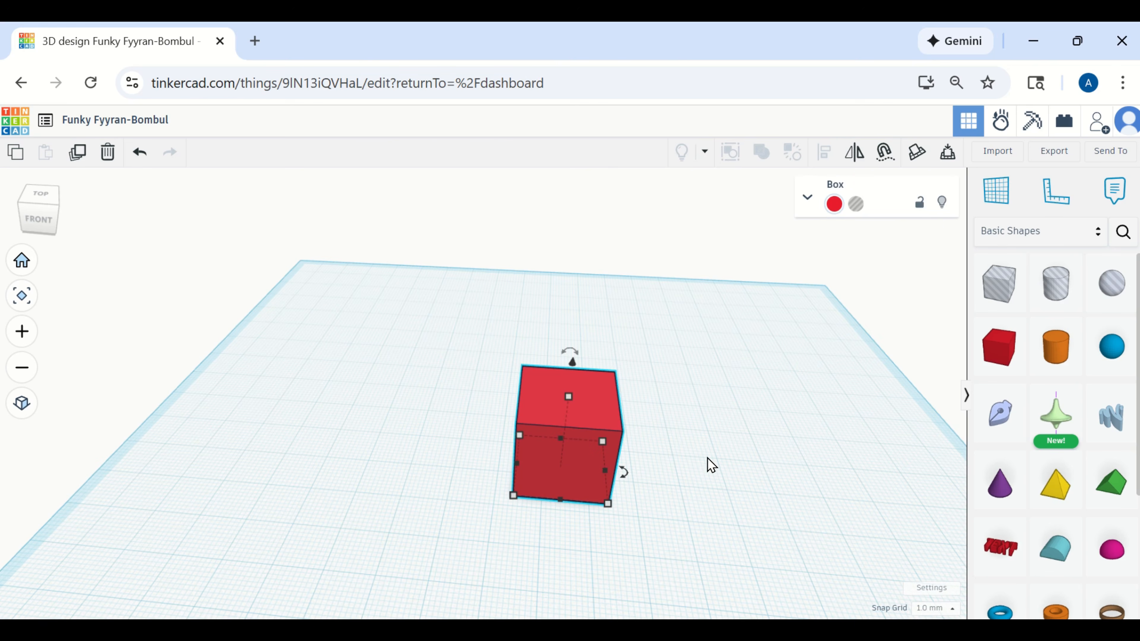
scroll(632, 443, up, 2)
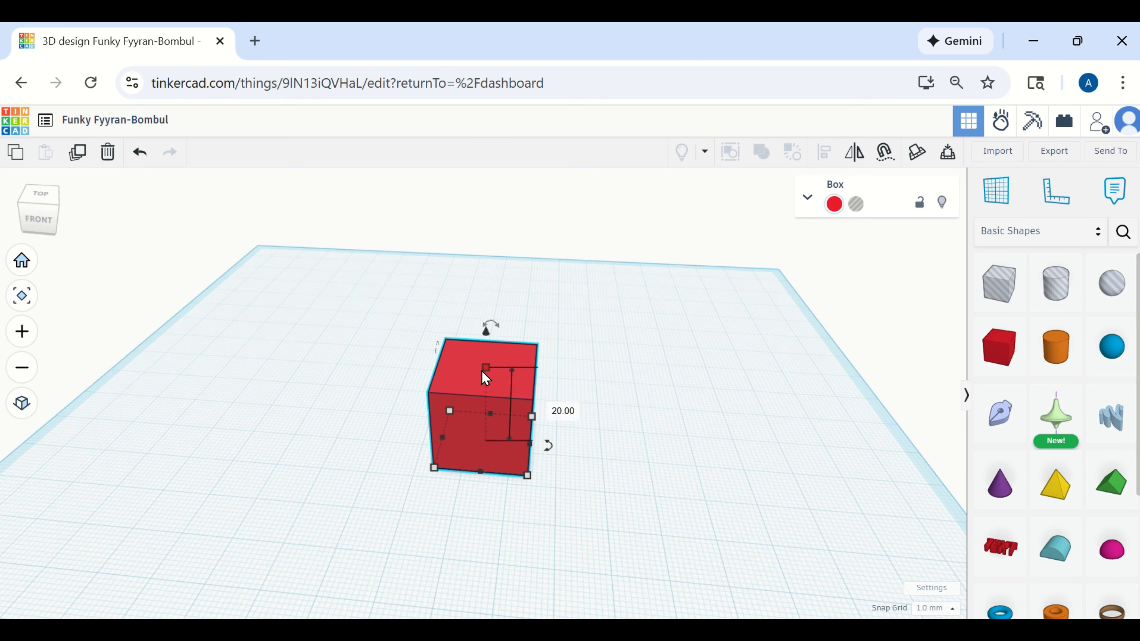
scroll(487, 377, up, 2)
scroll(490, 377, up, 2)
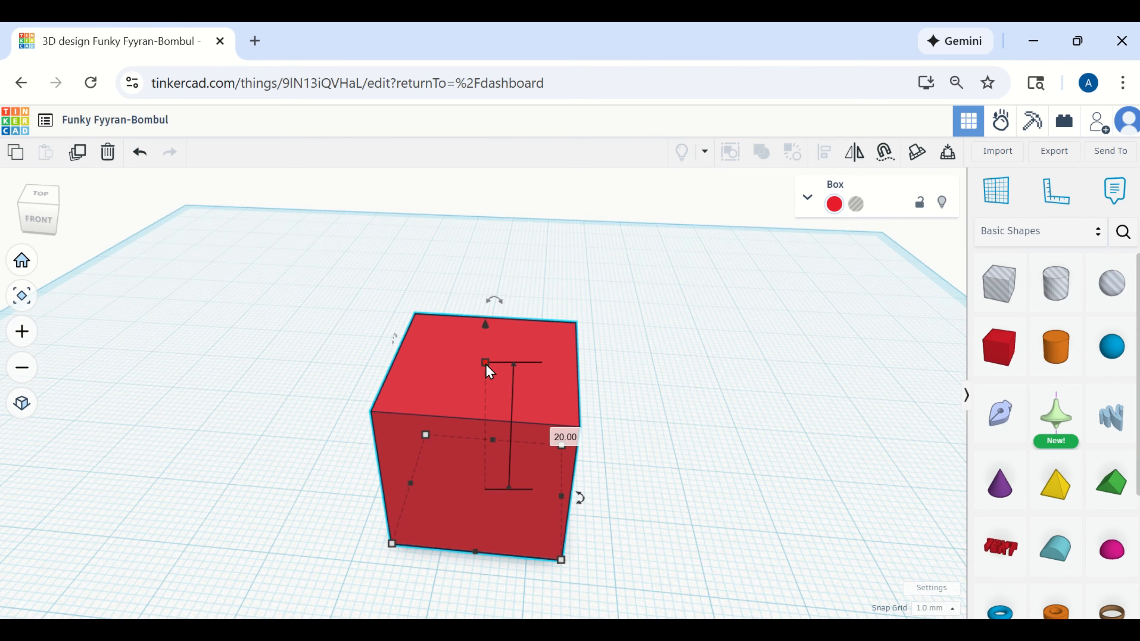
drag(485, 363, 531, 438)
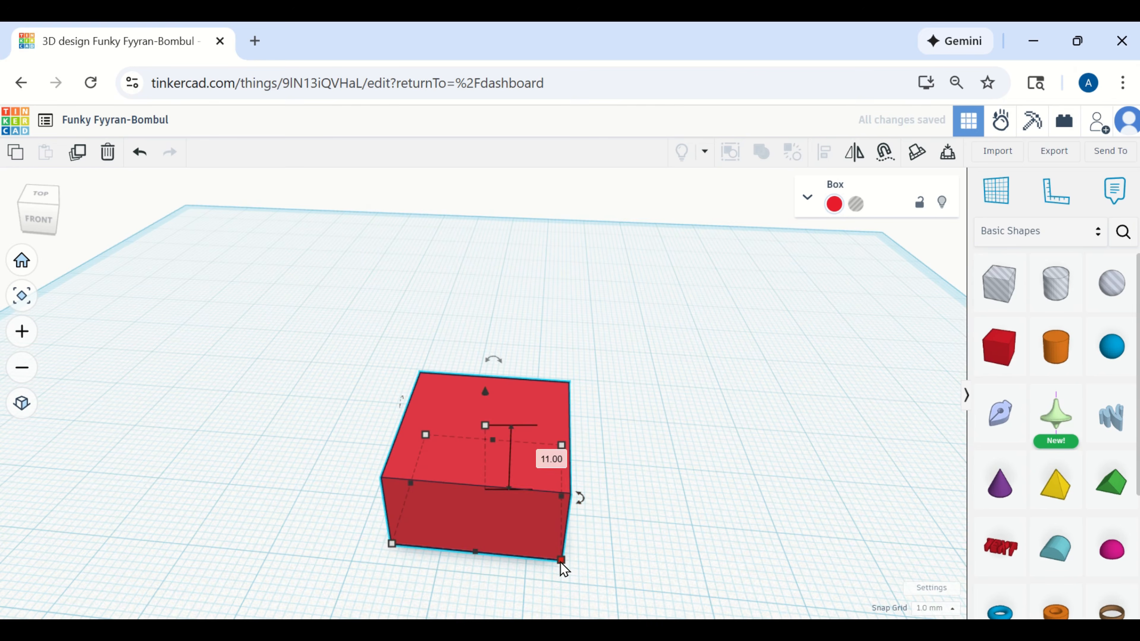
Enlarge the box's base from its corners to 27 mm by 35 mm
mouse_move(563, 570)
mouse_down()
mouse_move(710, 573)
mouse_move(571, 555)
mouse_up()
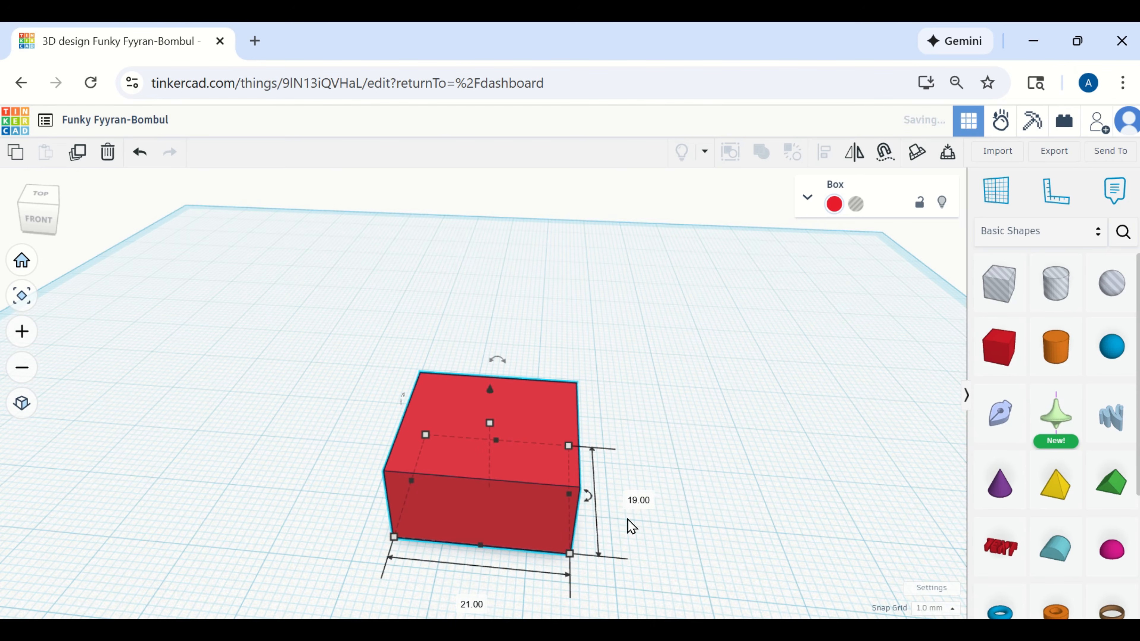
right_drag(682, 502, 584, 515)
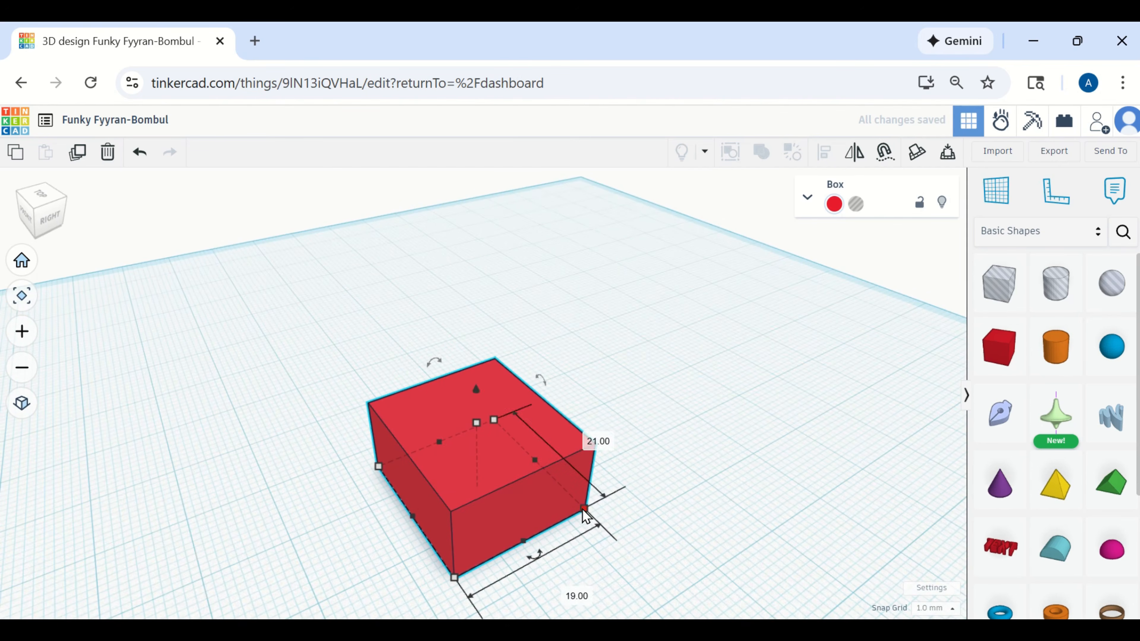
drag(586, 516, 714, 498)
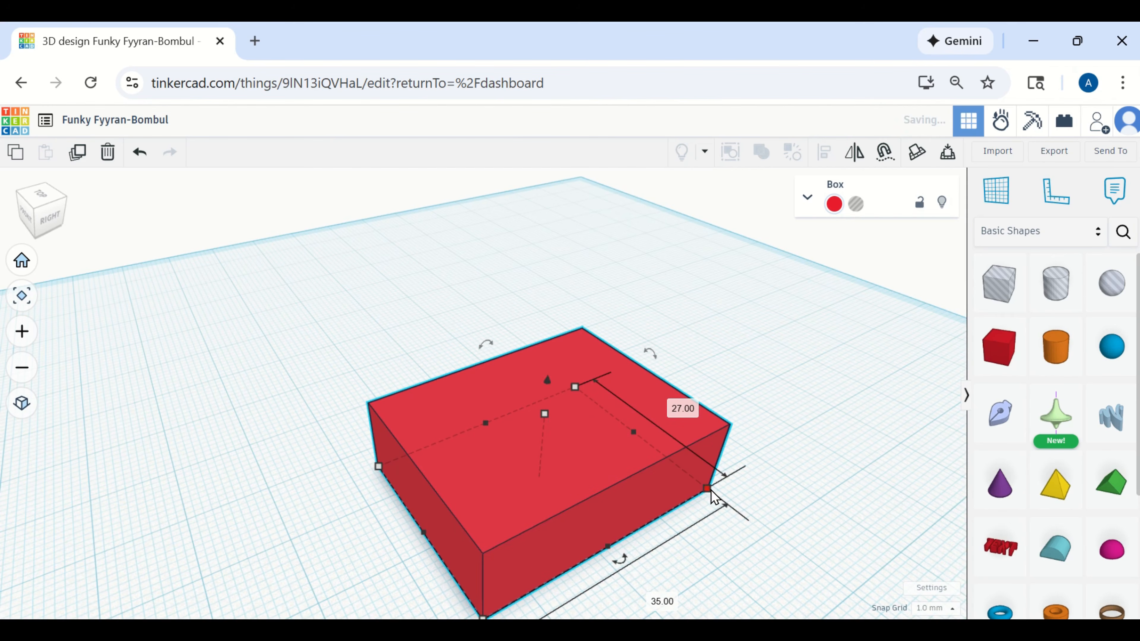
Rotate the box about its vertical axis by about 117°
scroll(772, 496, down, 2)
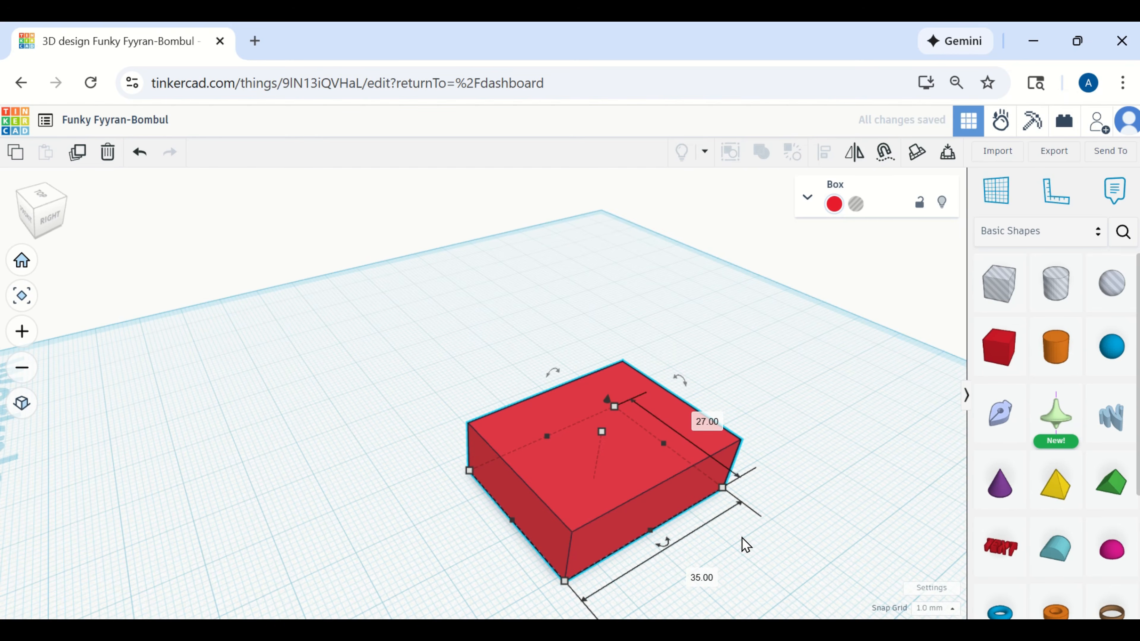
middle_drag(750, 536, 763, 524)
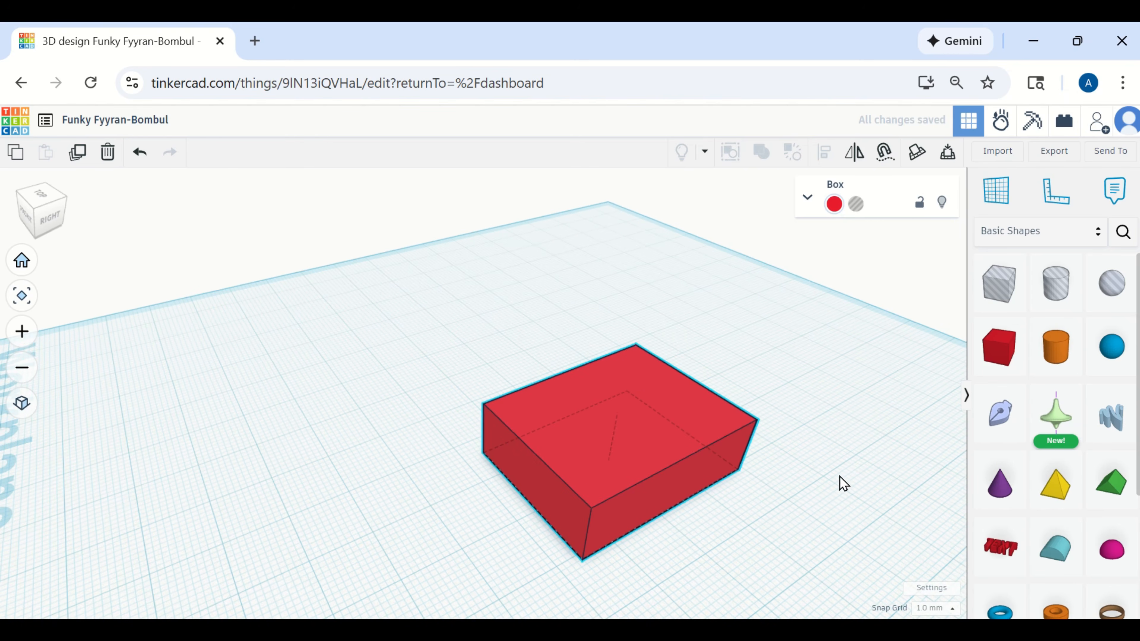
drag(678, 525, 683, 527)
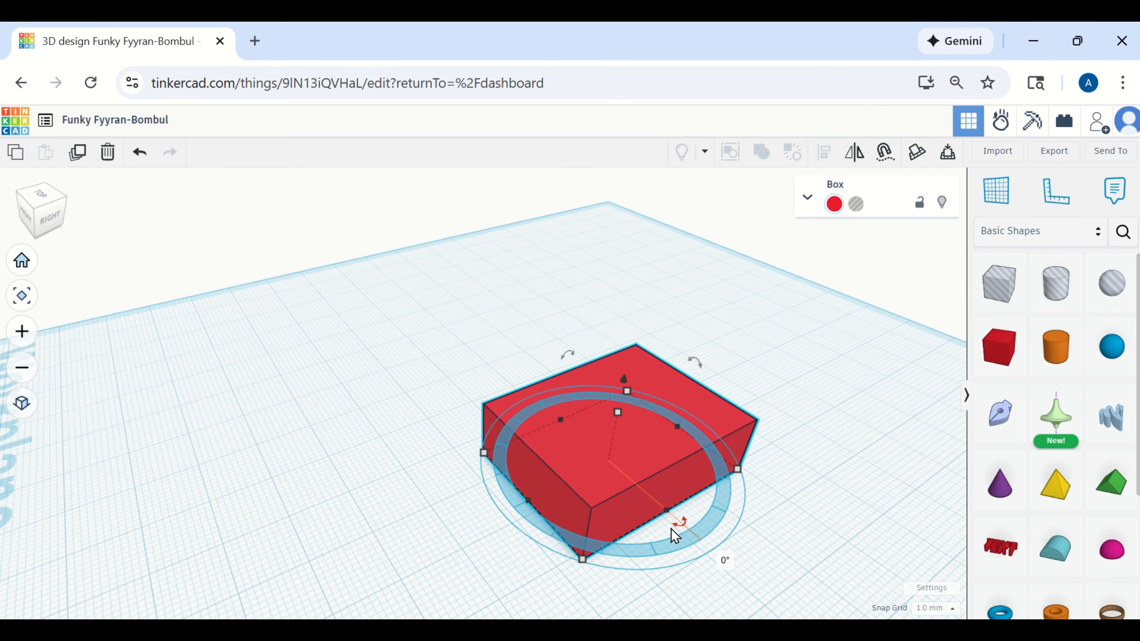
scroll(676, 524, up, 5)
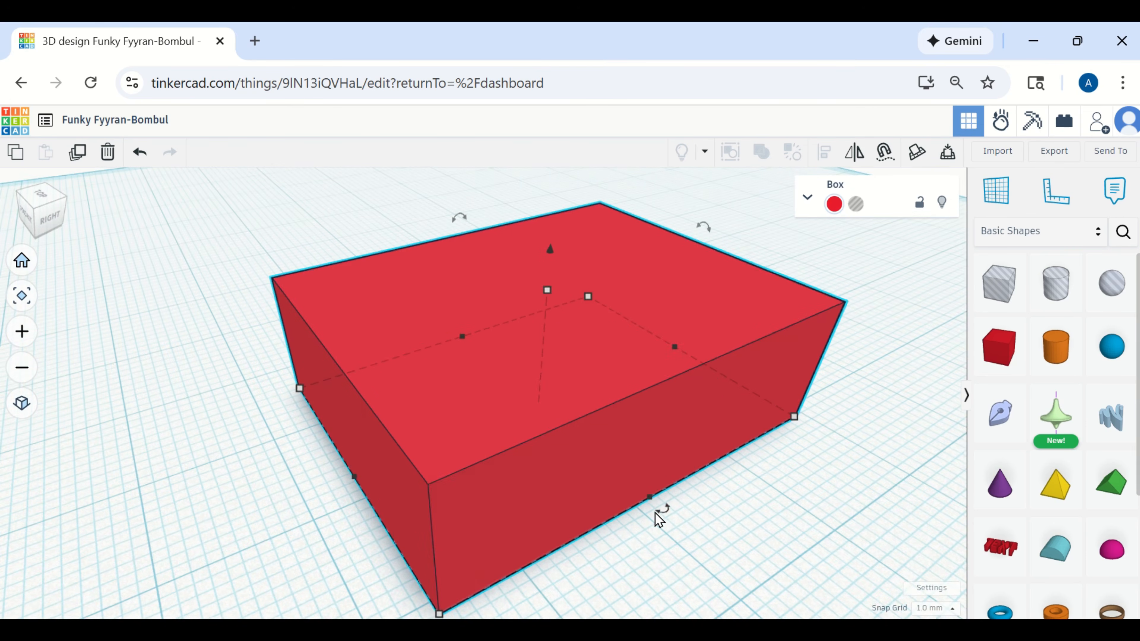
scroll(655, 512, down, 5)
drag(666, 520, 644, 355)
click(684, 532)
click(642, 491)
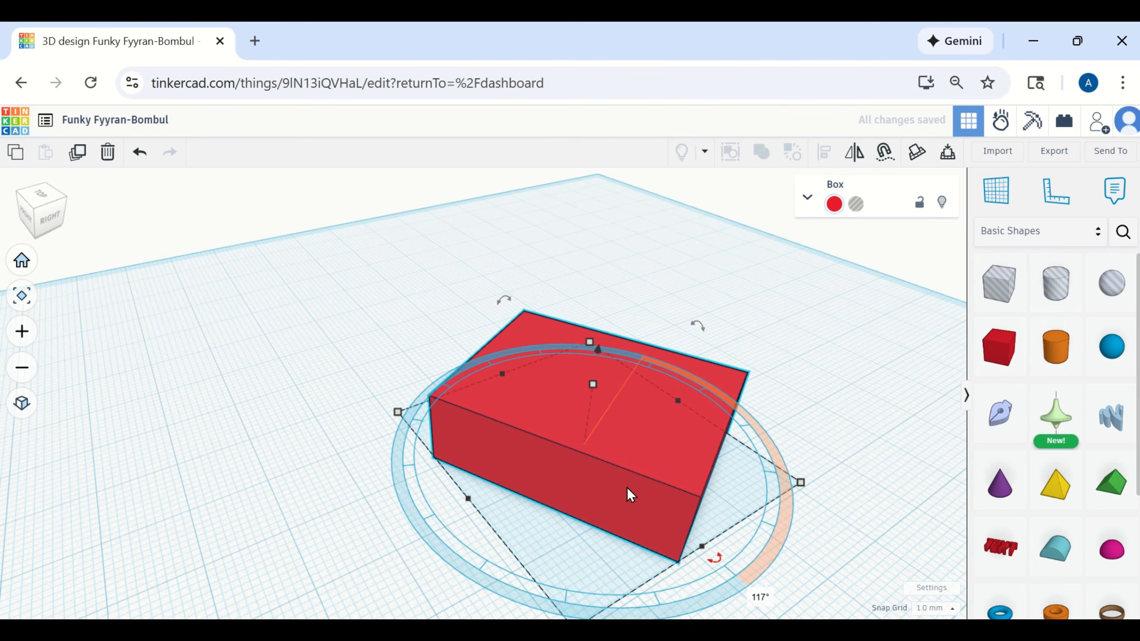
Tilt the box freehand about both horizontal axes and deselect it
drag(697, 324, 763, 418)
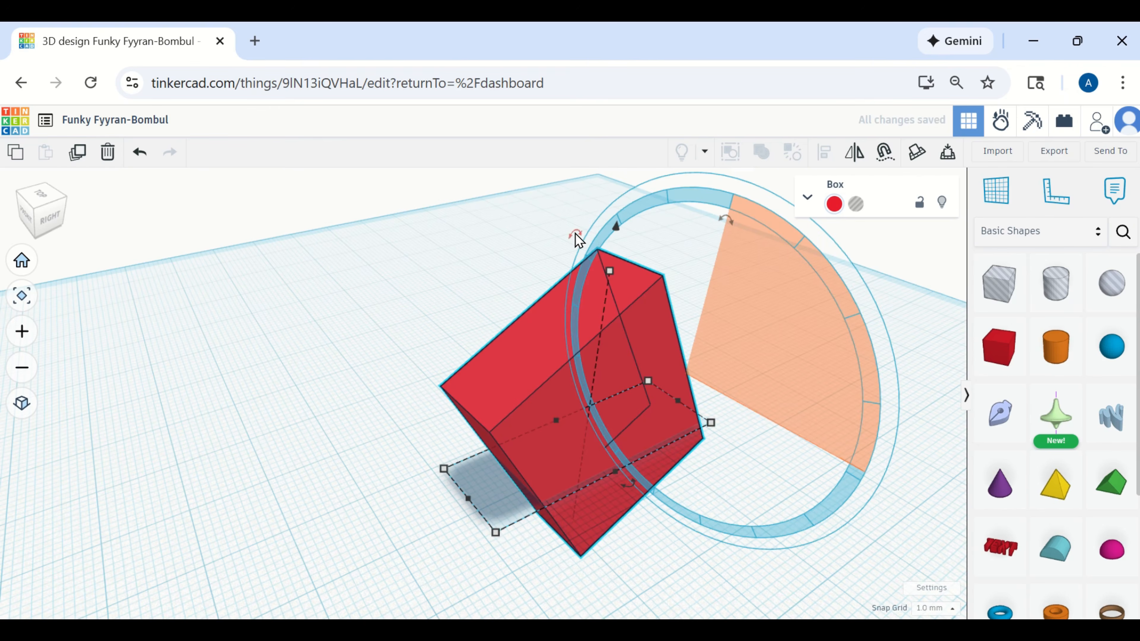
drag(576, 233, 822, 375)
click(822, 375)
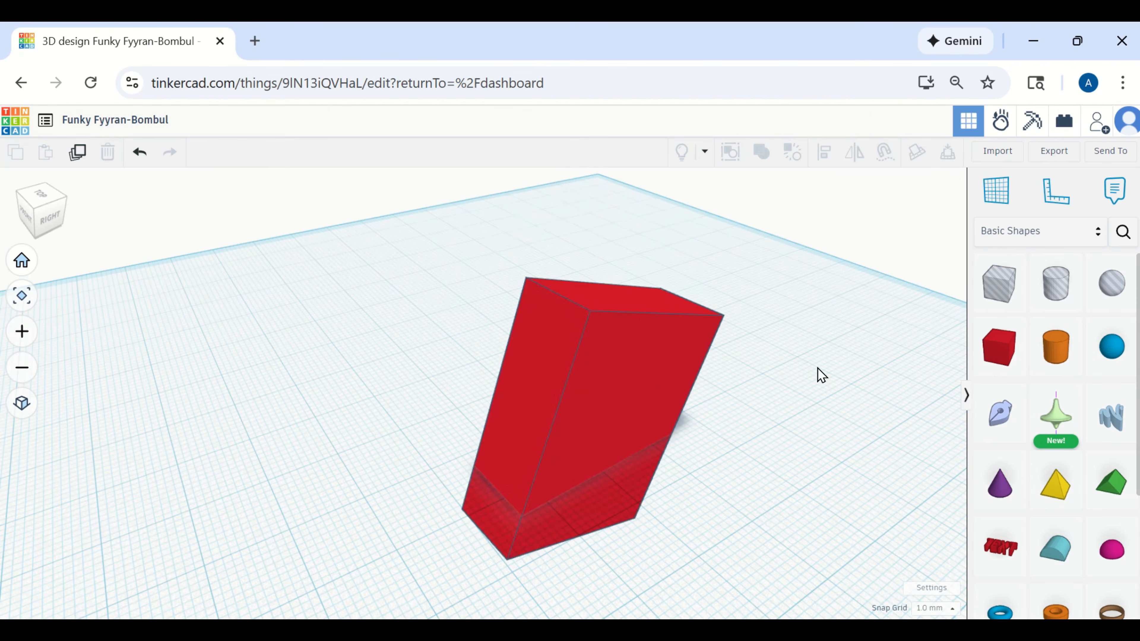
Delete the tilted box and place a new solid box on the workplane
click(614, 379)
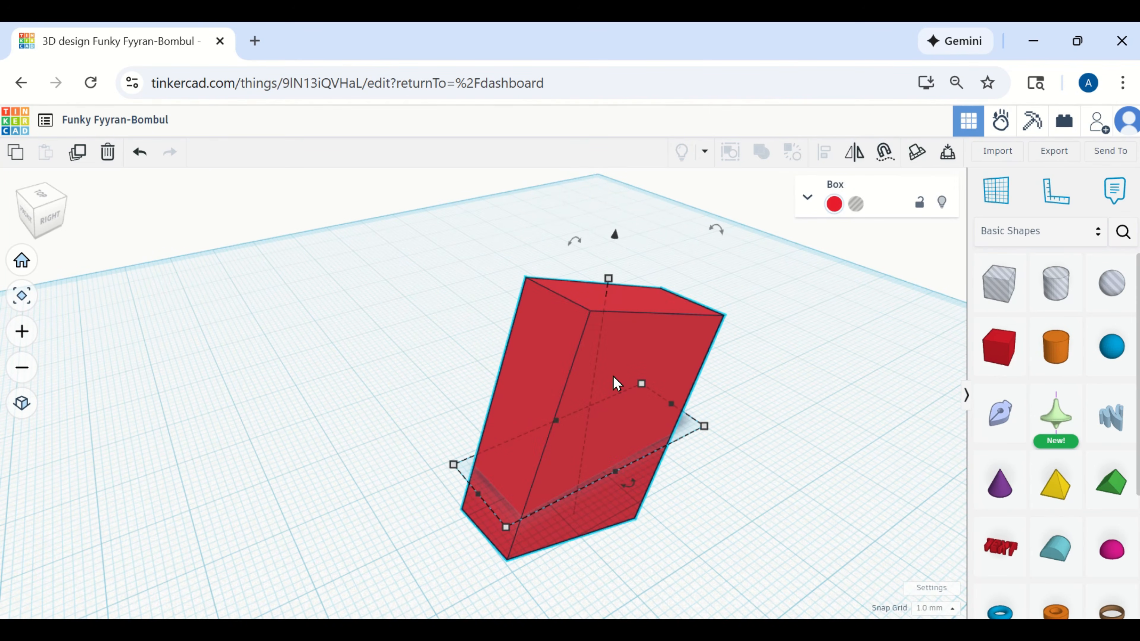
key(Delete)
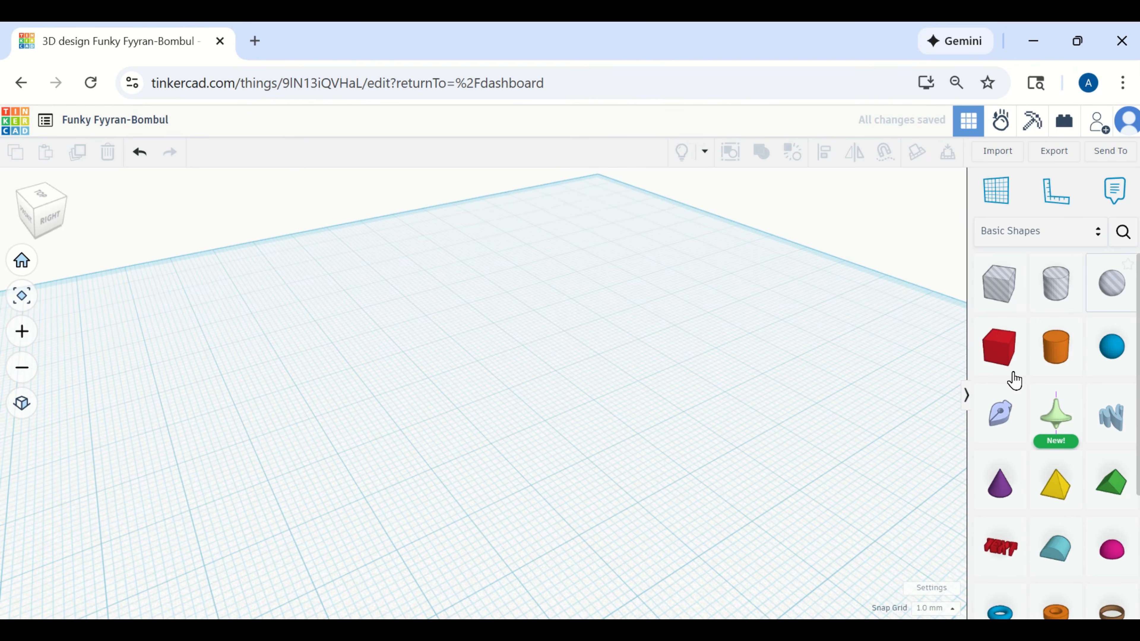
drag(1003, 363, 522, 422)
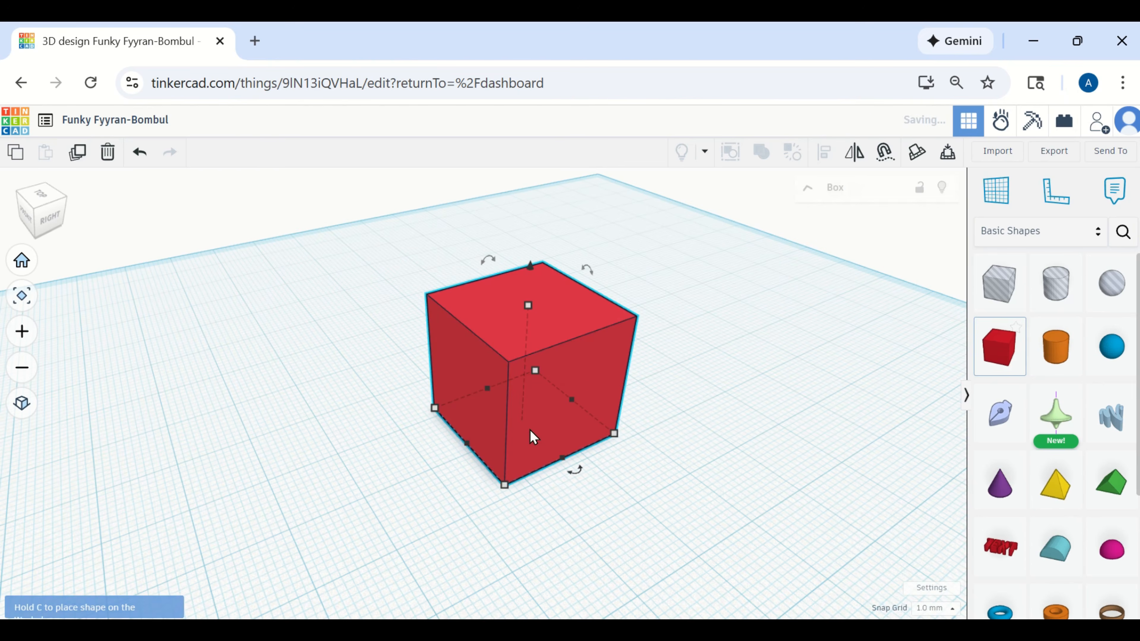
Lower the new box and enlarge its base freehand into a wide, flat block, then deselect it
drag(528, 307, 528, 346)
drag(614, 434, 887, 467)
key(f)
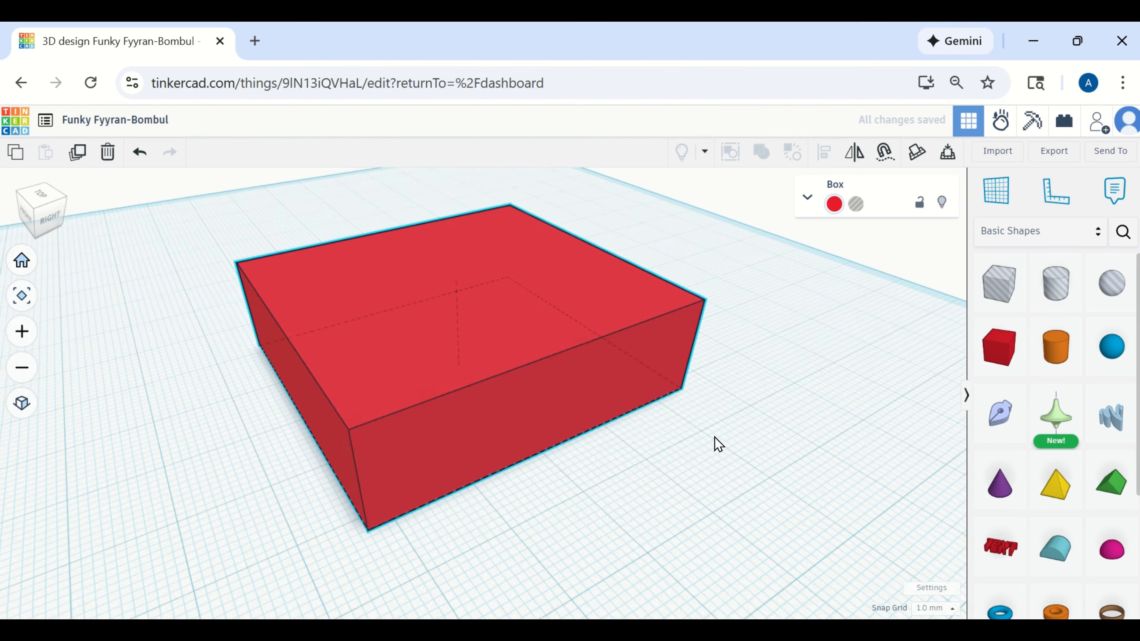
click(759, 395)
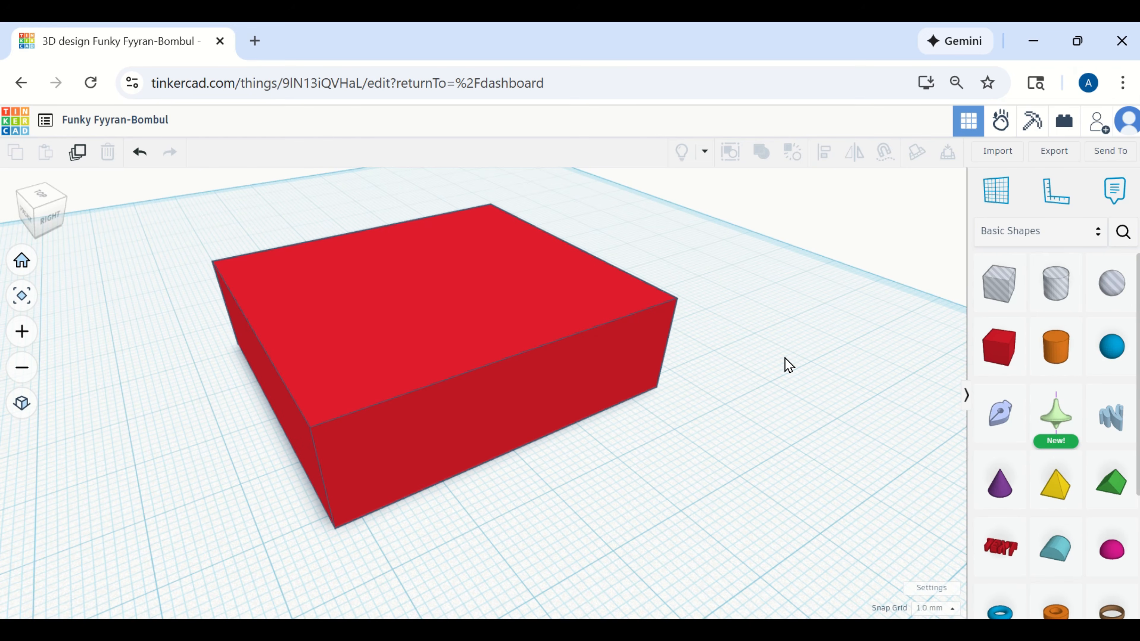
Place a second solid box on the workplane beside the large flat block
middle_drag(785, 357, 643, 380)
scroll(751, 378, down, 2)
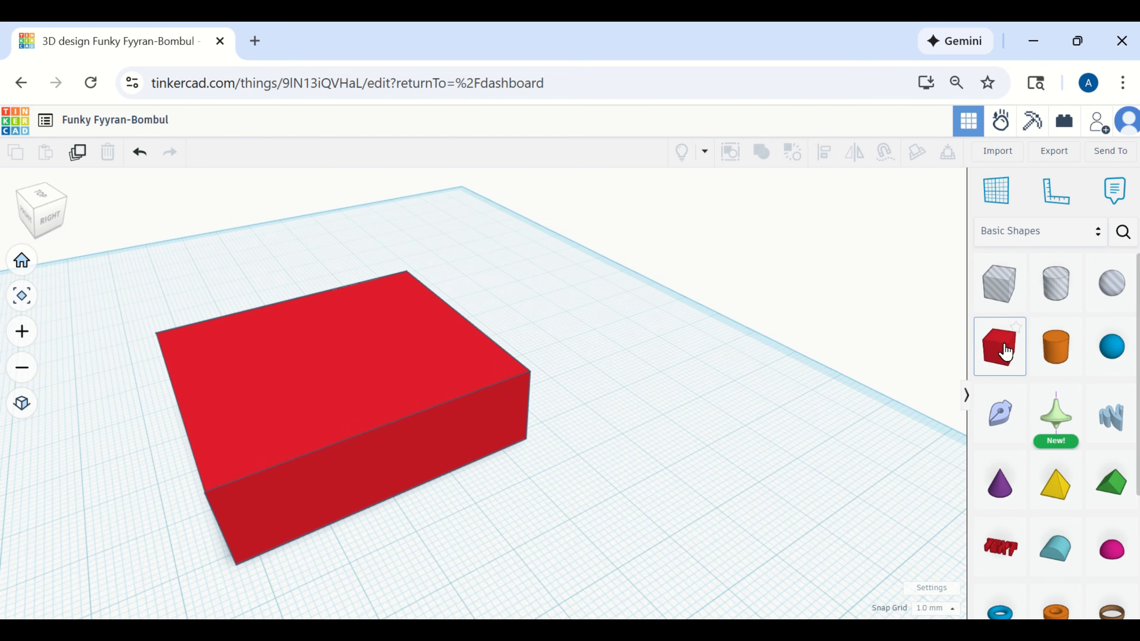
drag(1004, 351, 662, 416)
scroll(719, 469, up, 2)
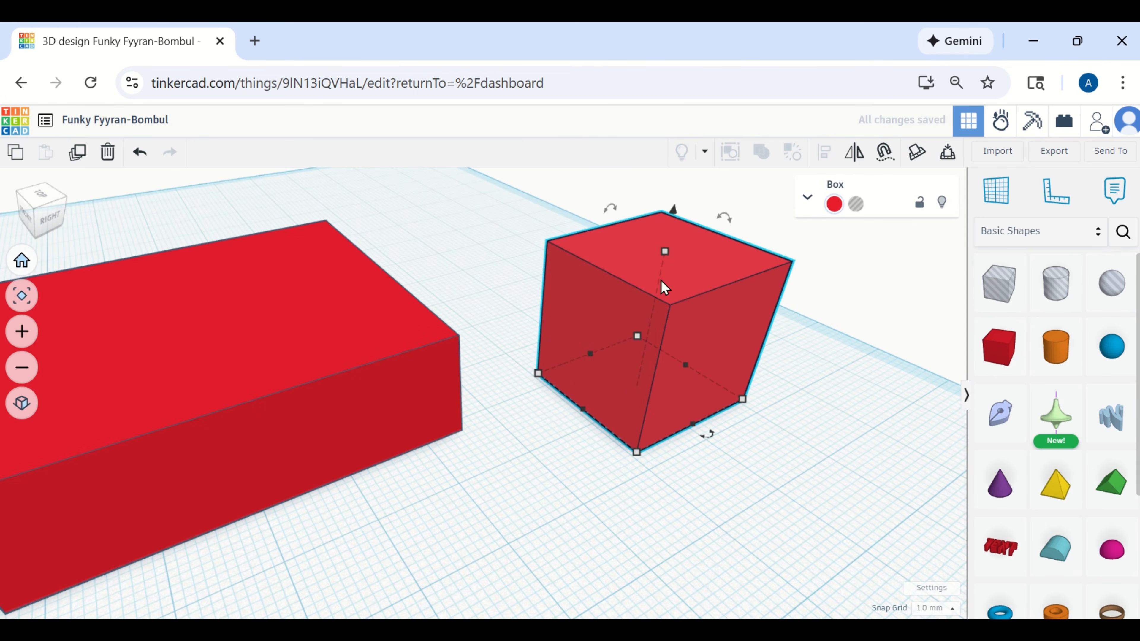
Lower the second box to 7 mm and shrink its base to about 7 mm by 8 mm
drag(666, 252, 647, 345)
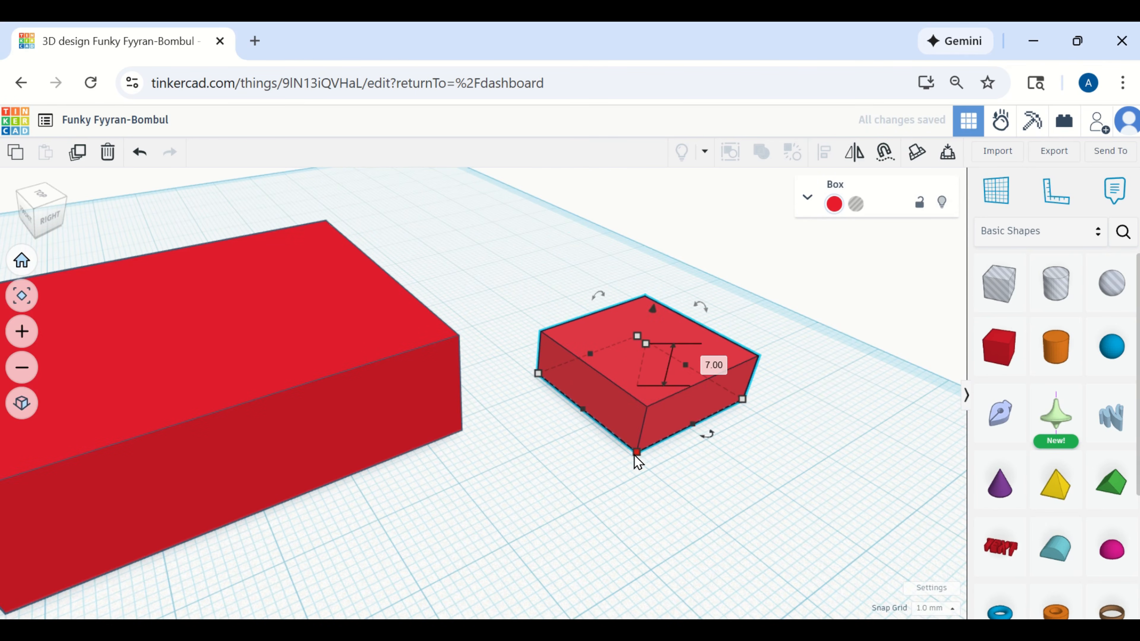
drag(637, 453, 642, 375)
scroll(736, 359, up, 2)
scroll(720, 404, down, 1)
middle_drag(714, 399, 658, 383)
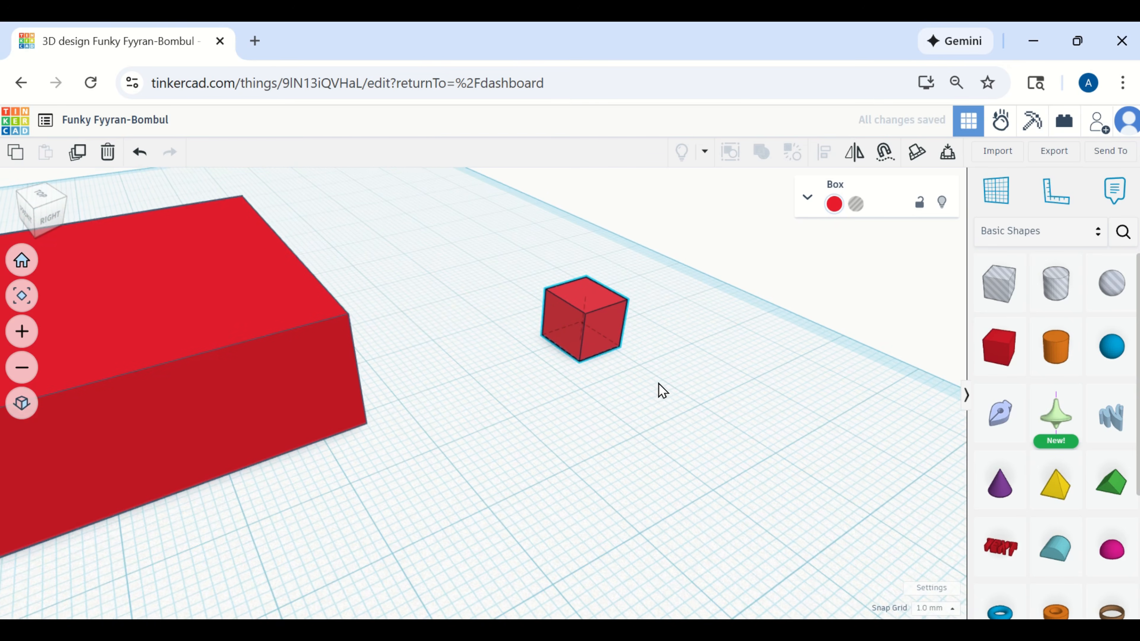
middle_drag(536, 381, 445, 378)
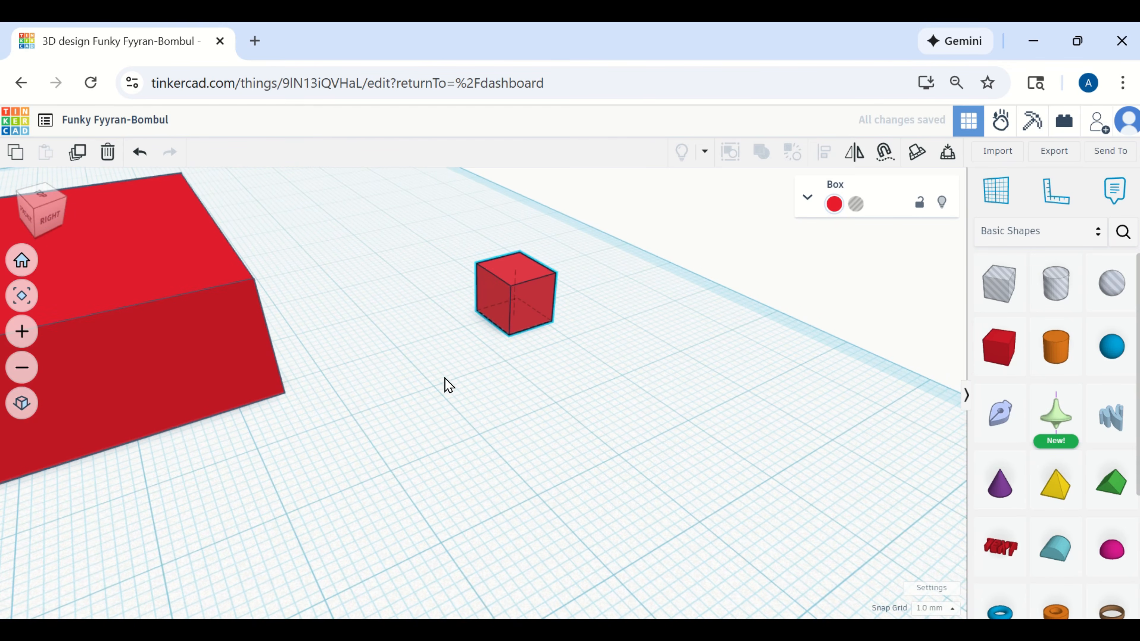
Examine the corners of the large block and the small cube from several distances, with both shapes deselected
right_drag(410, 384, 534, 402)
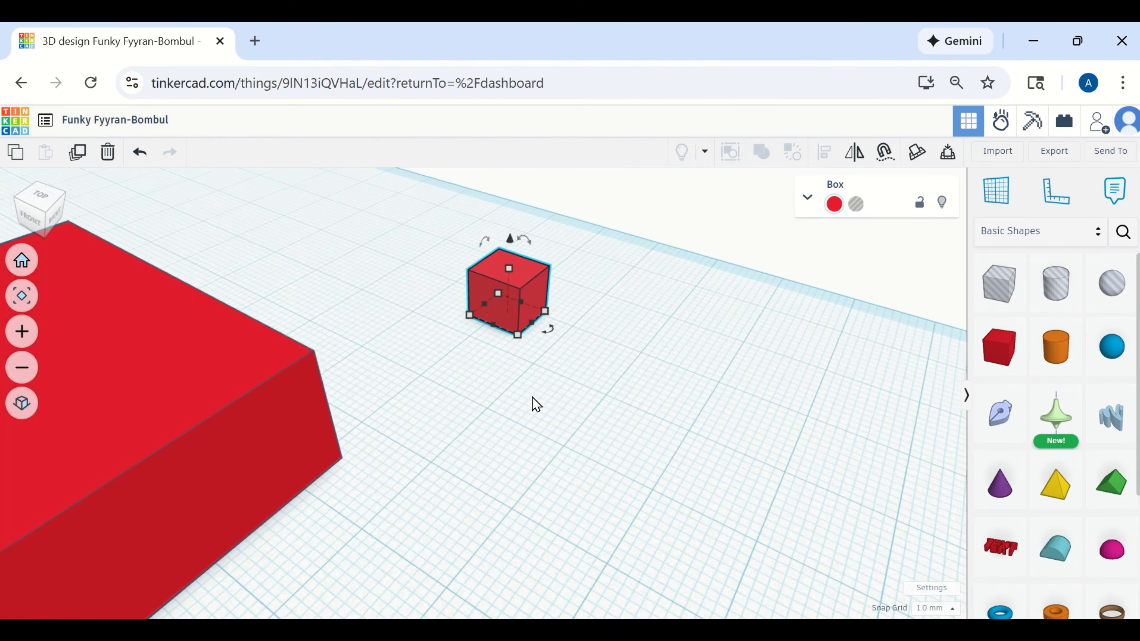
scroll(536, 404, down, 2)
scroll(476, 426, down, 1)
scroll(439, 465, down, 1)
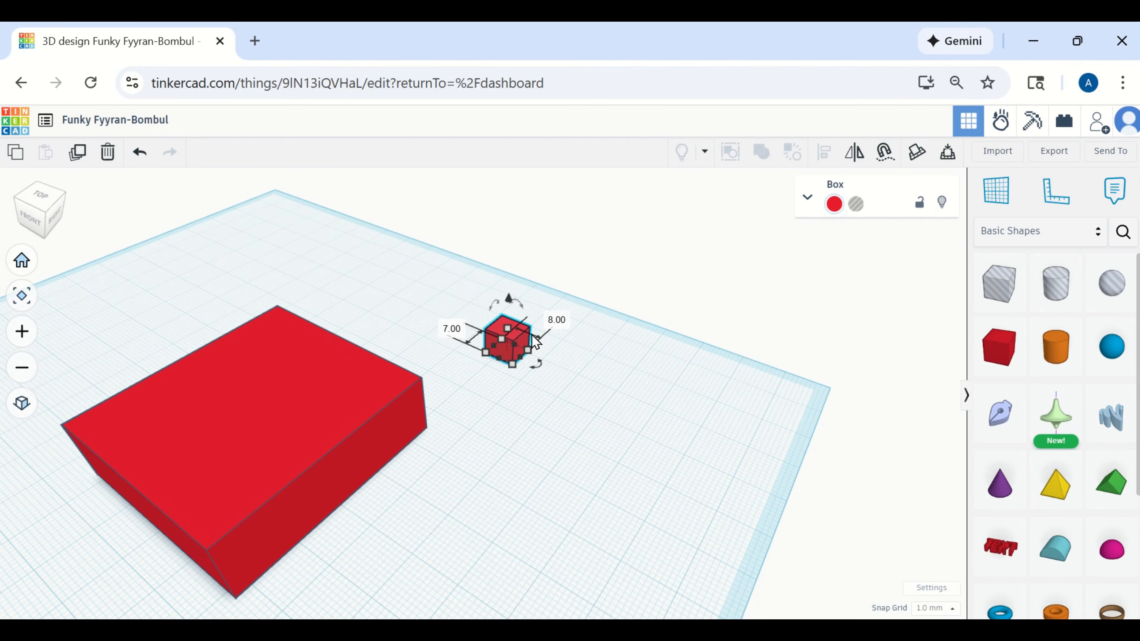
scroll(405, 384, up, 1)
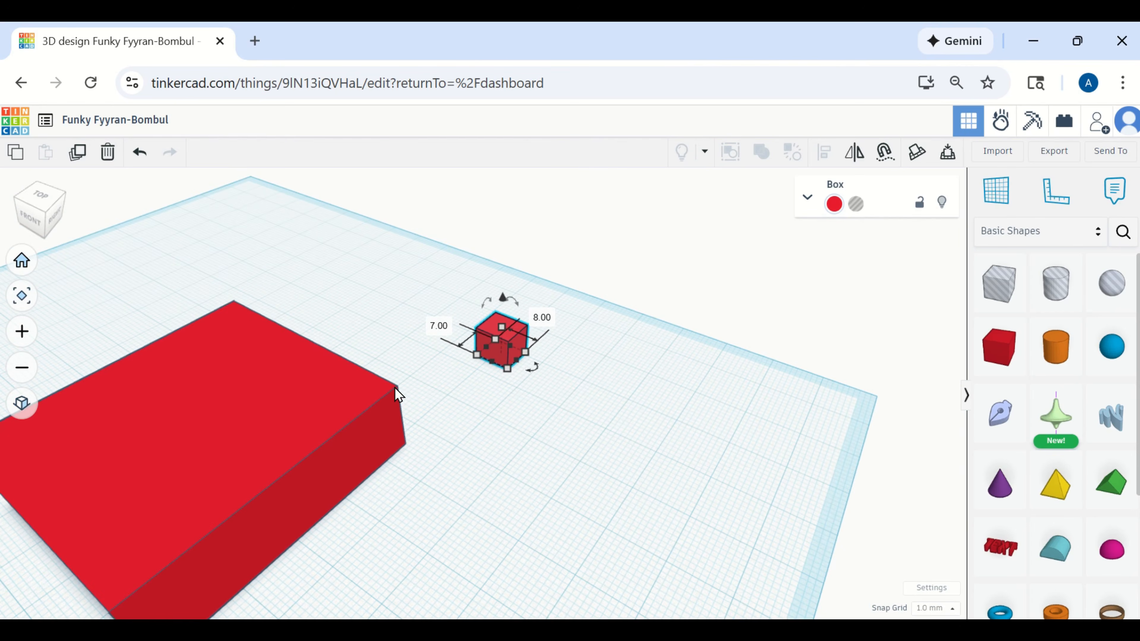
scroll(395, 388, up, 3)
click(754, 367)
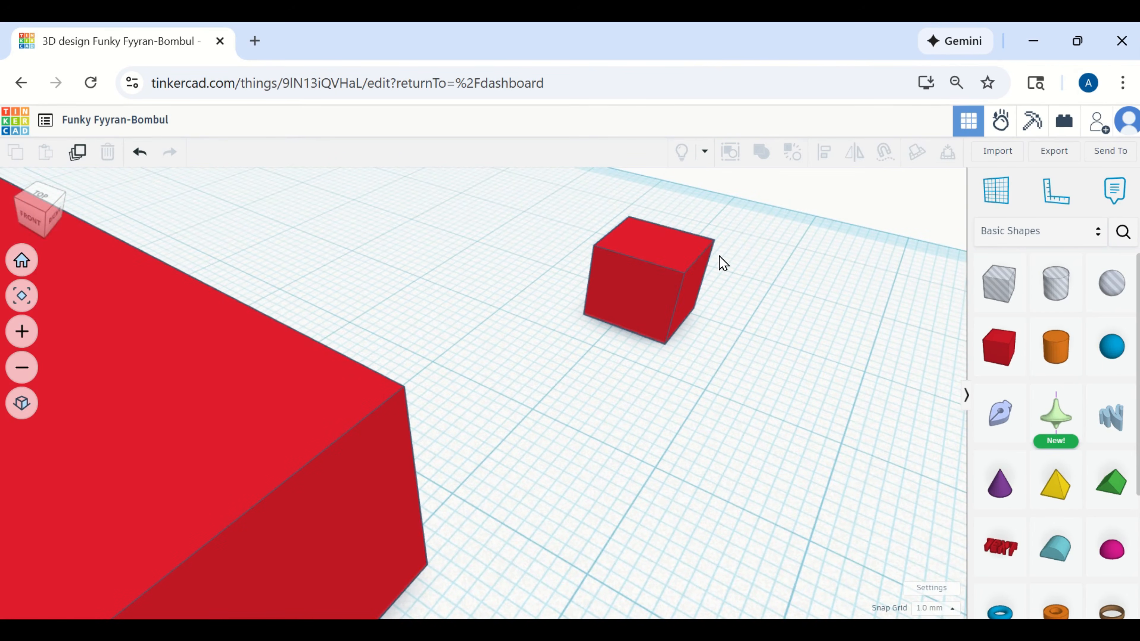
scroll(720, 255, up, 5)
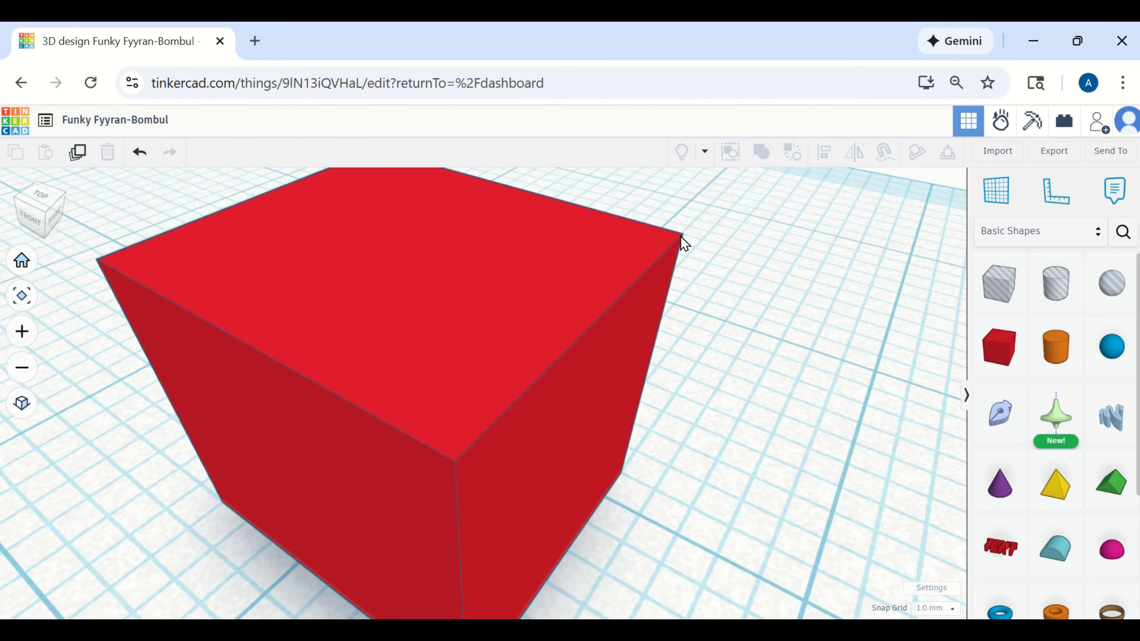
scroll(680, 236, down, 5)
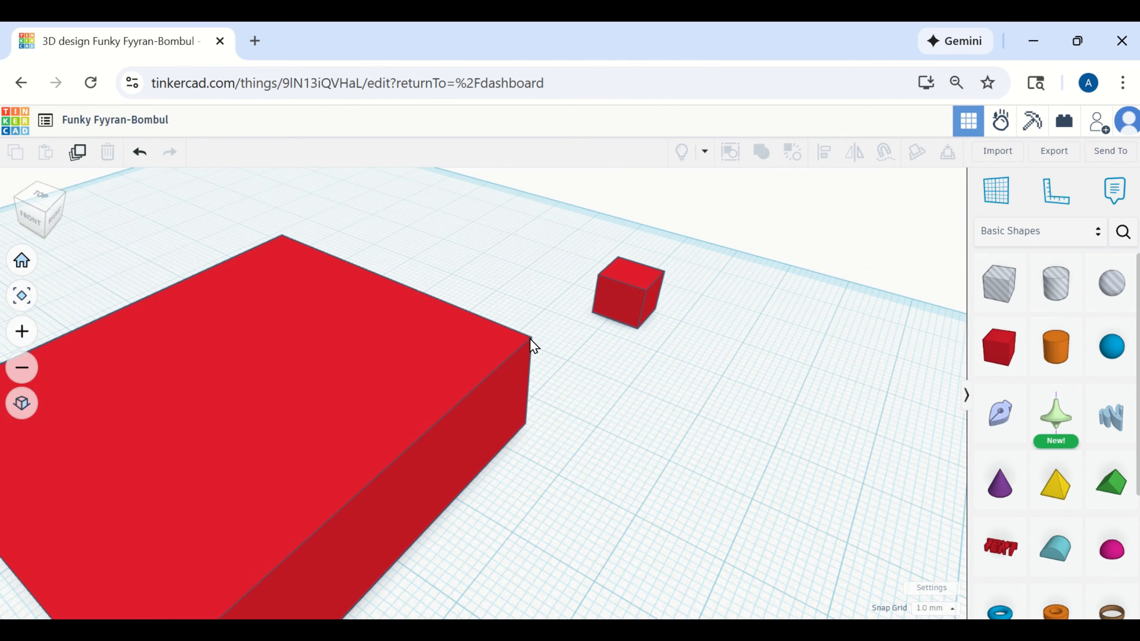
scroll(639, 359, down, 2)
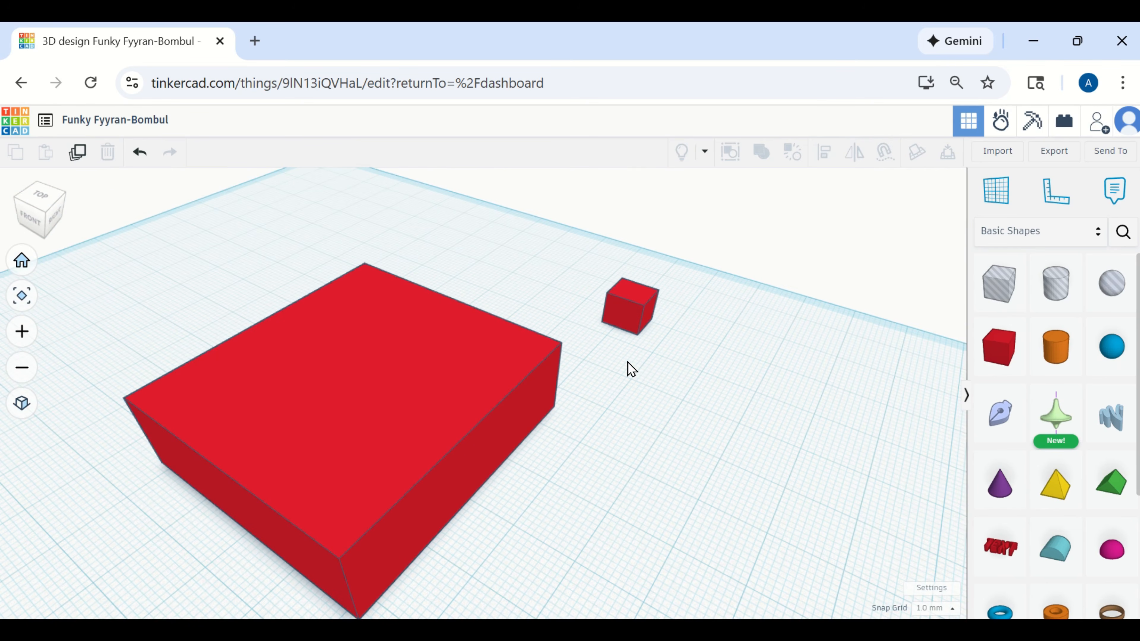
scroll(629, 365, up, 3)
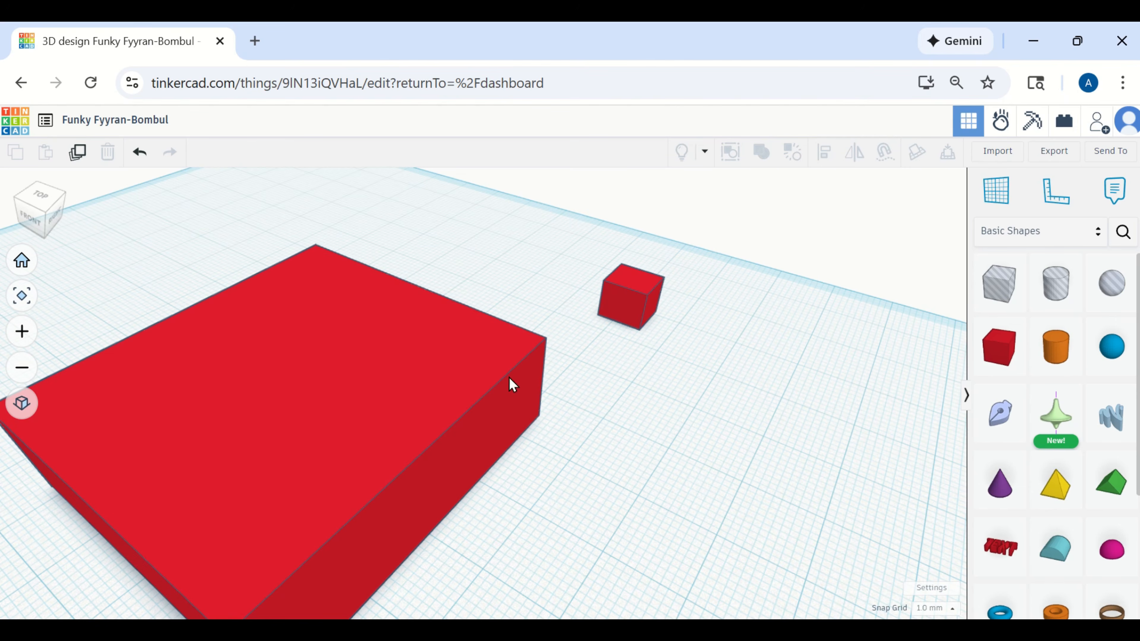
Select the large block and the small cube together one after the other, then clear the selection
click(421, 382)
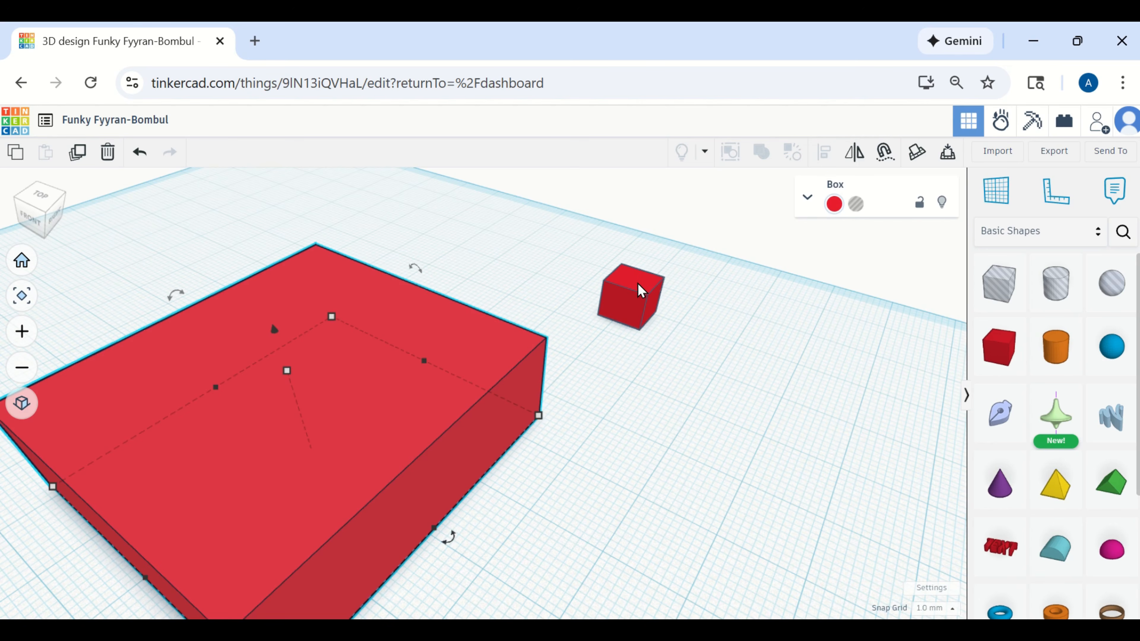
shift+click(638, 292)
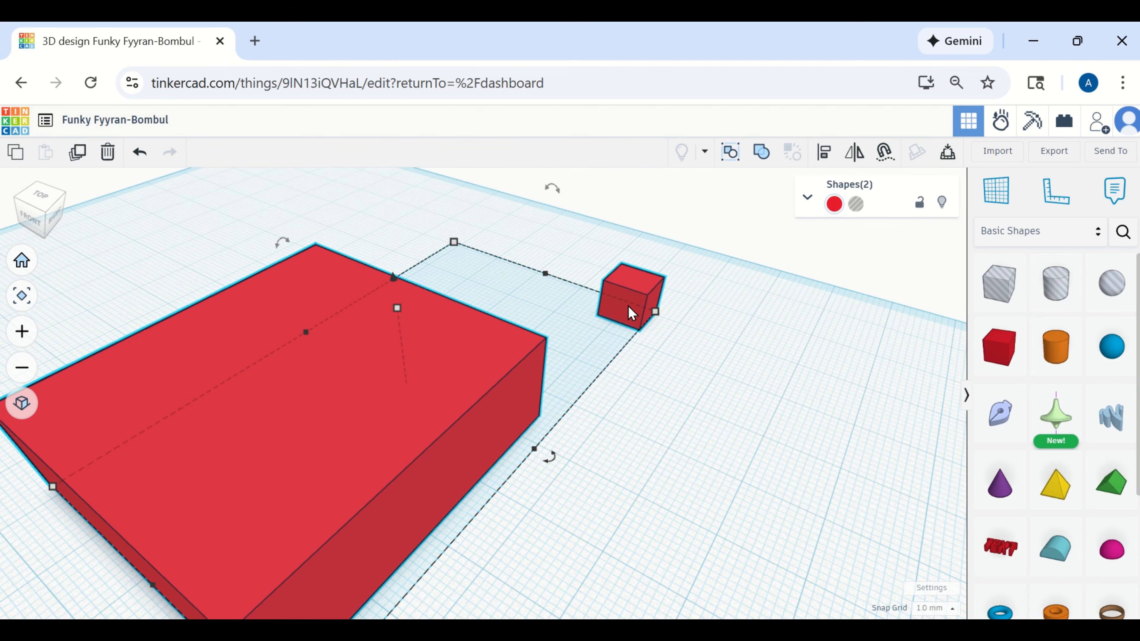
scroll(622, 334, down, 3)
scroll(580, 351, down, 1)
scroll(580, 352, up, 1)
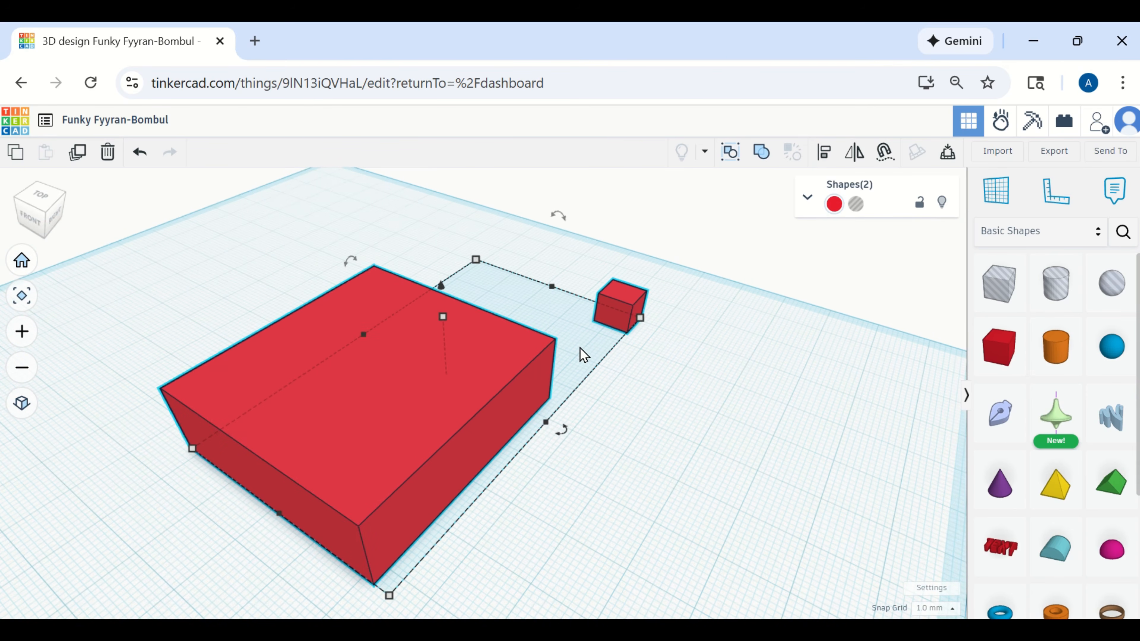
click(656, 377)
Select both shapes with one selection window and align the small cube's top with the large block's top
drag(137, 201, 738, 600)
scroll(681, 332, up, 2)
scroll(680, 333, down, 2)
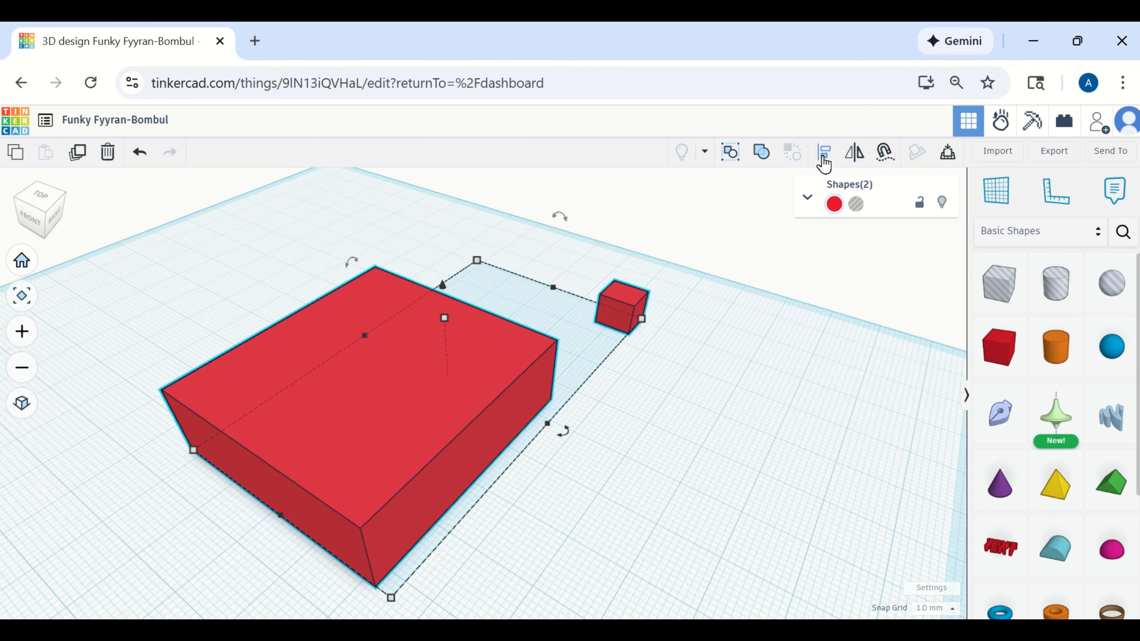
click(824, 158)
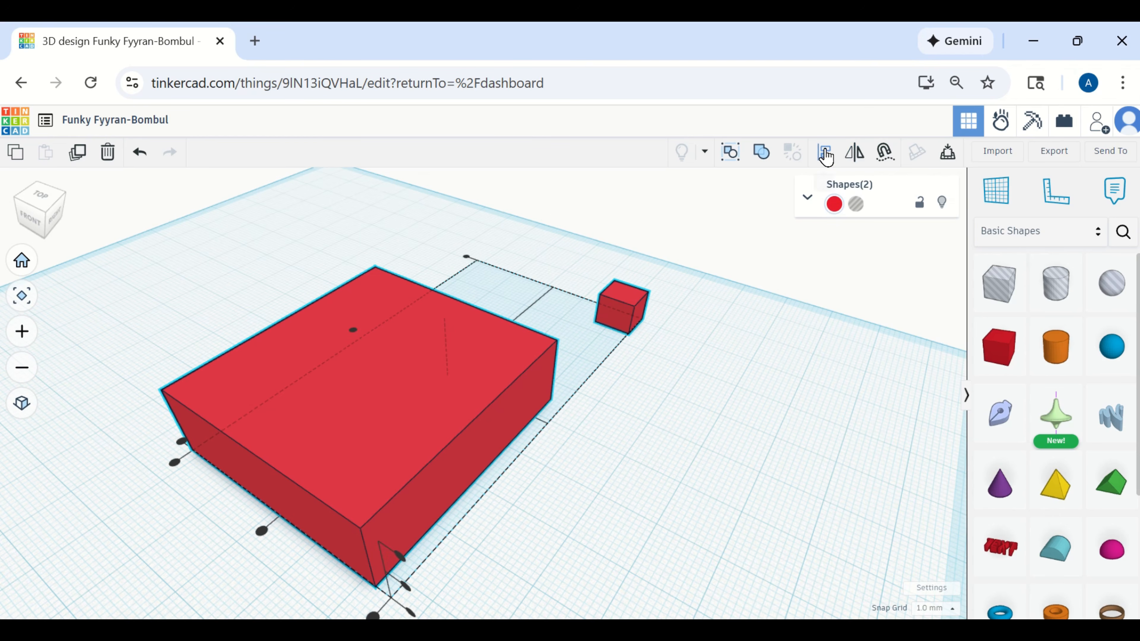
scroll(628, 454, down, 1)
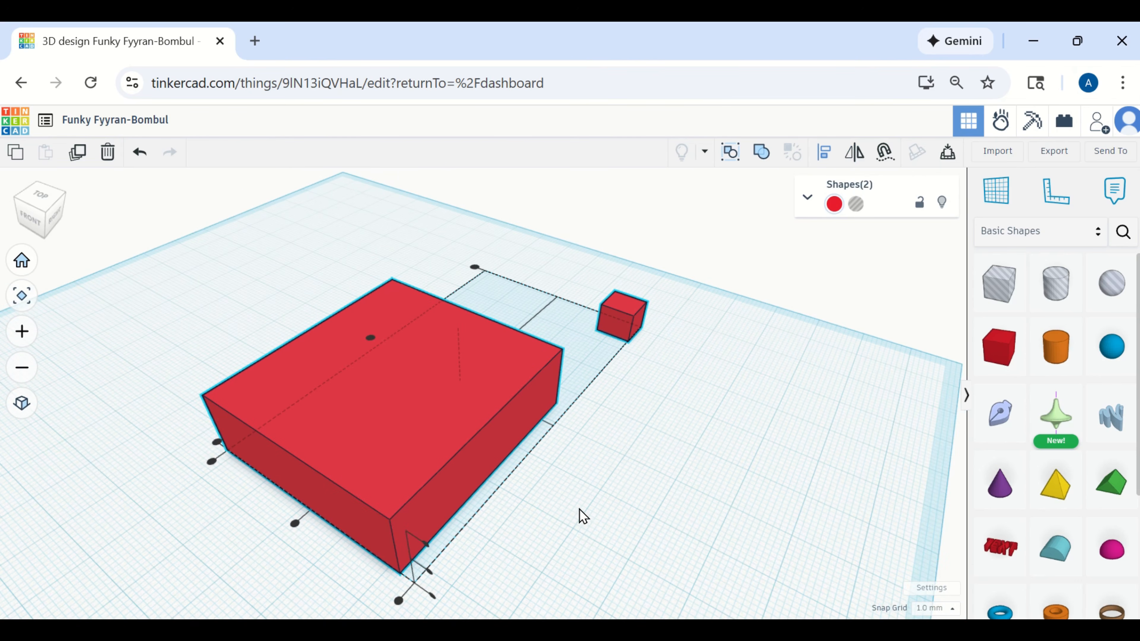
right_drag(583, 517, 512, 511)
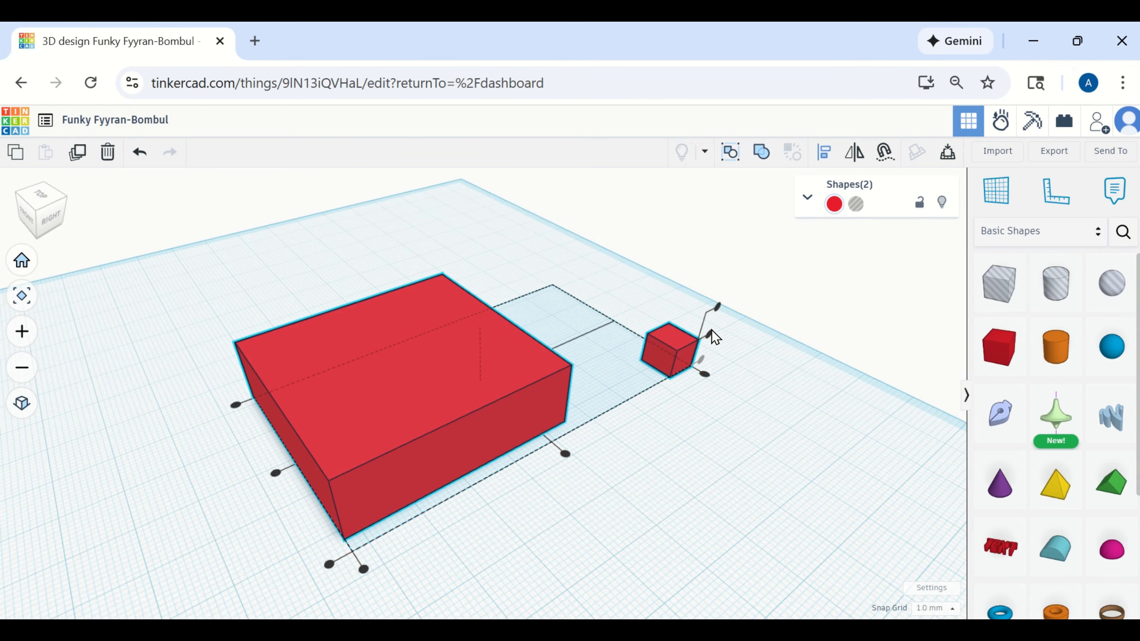
click(718, 309)
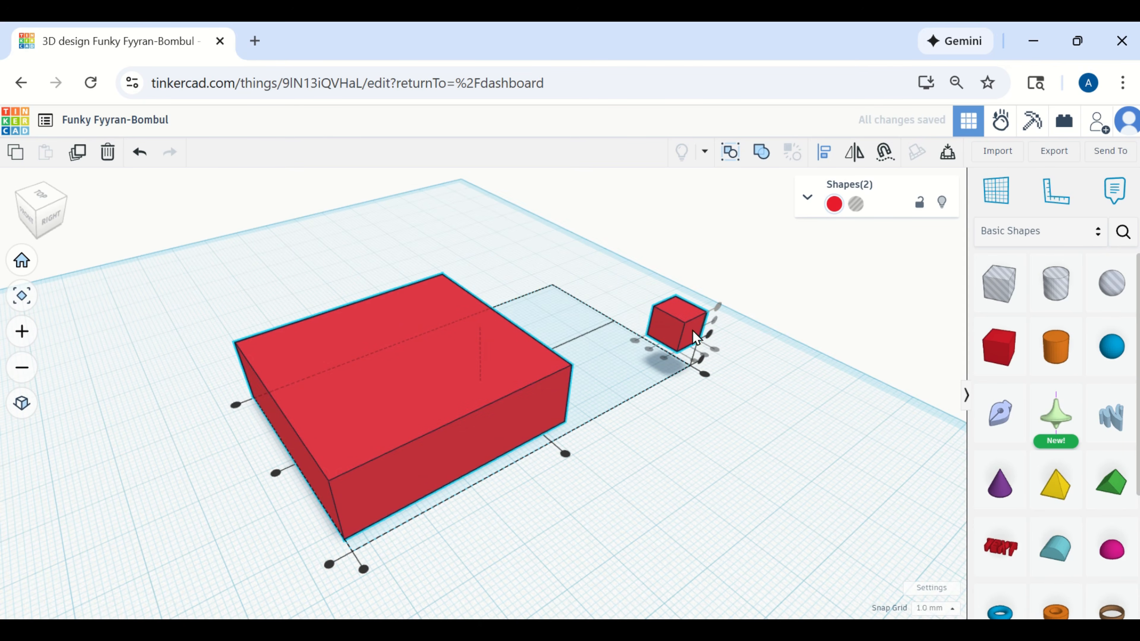
Align the back faces of the large block and the small cube
scroll(720, 359, up, 5)
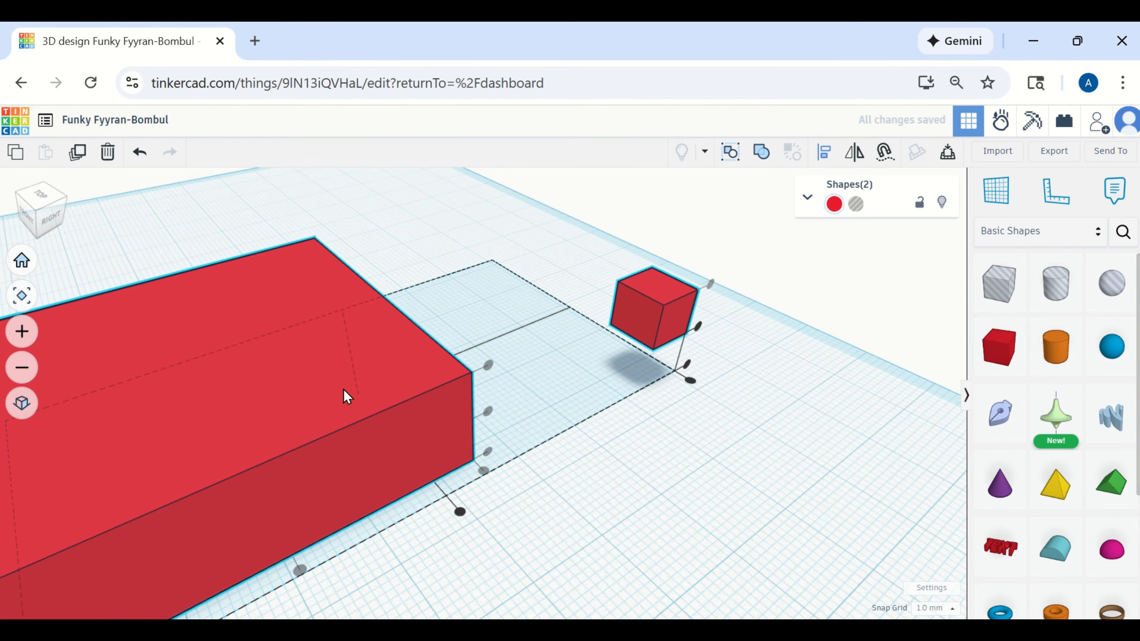
scroll(581, 504, down, 3)
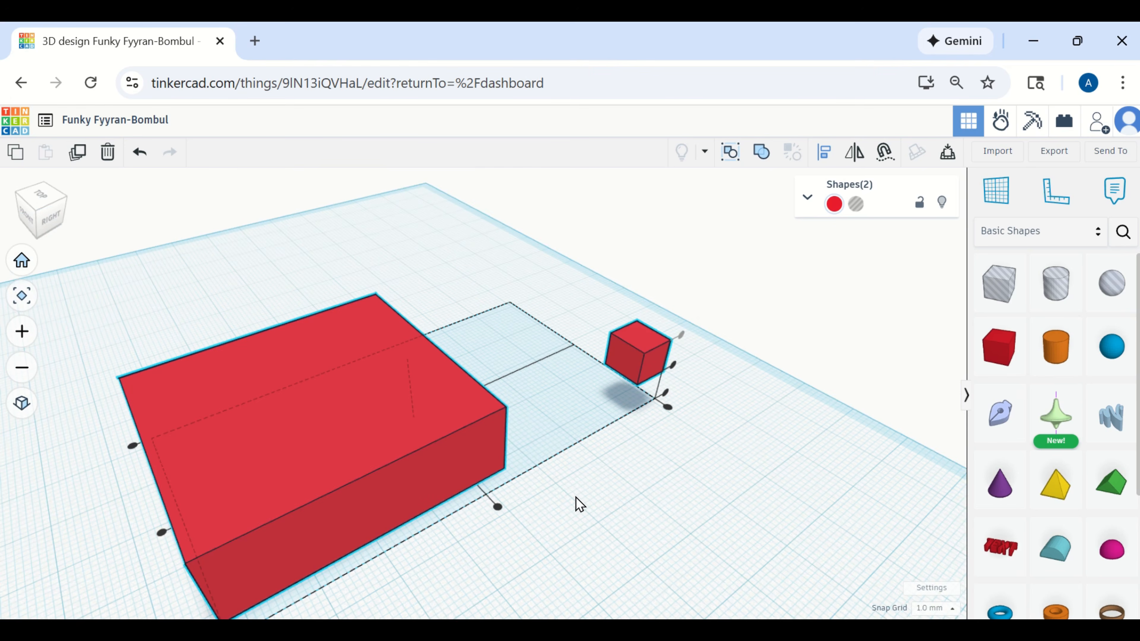
scroll(585, 509, up, 4)
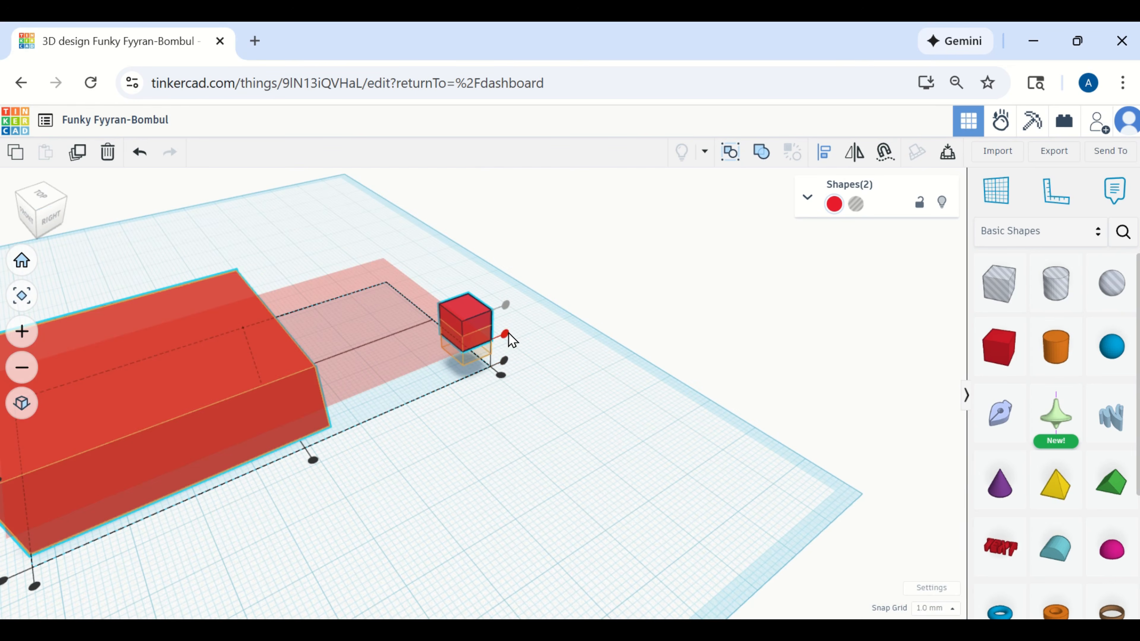
middle_drag(441, 476, 560, 474)
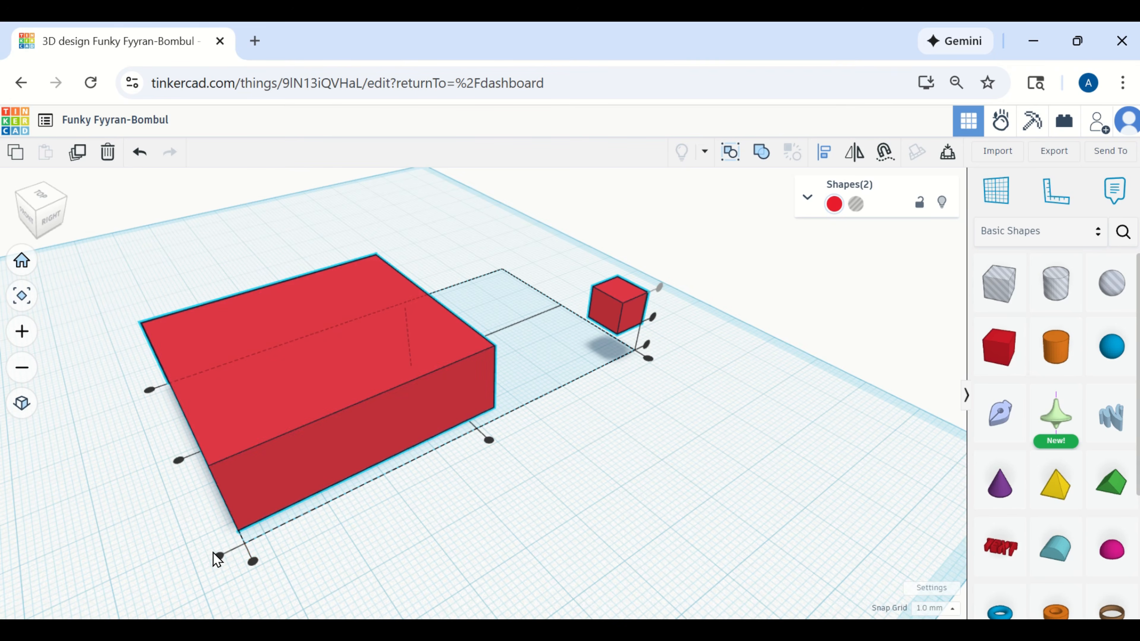
right_drag(180, 467, 598, 580)
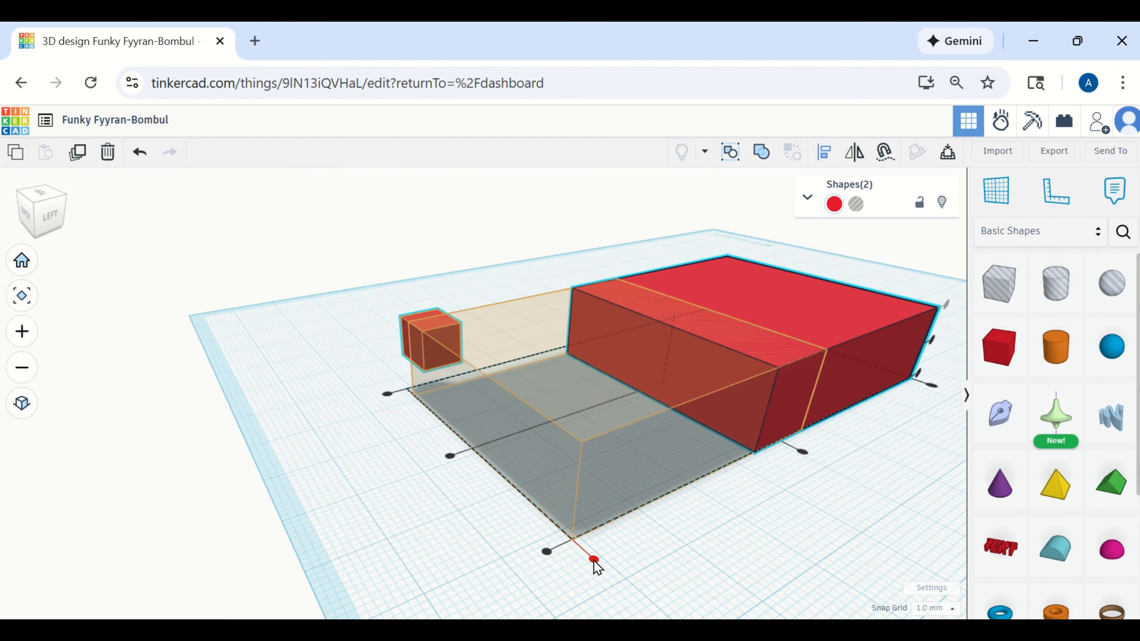
drag(597, 567, 593, 566)
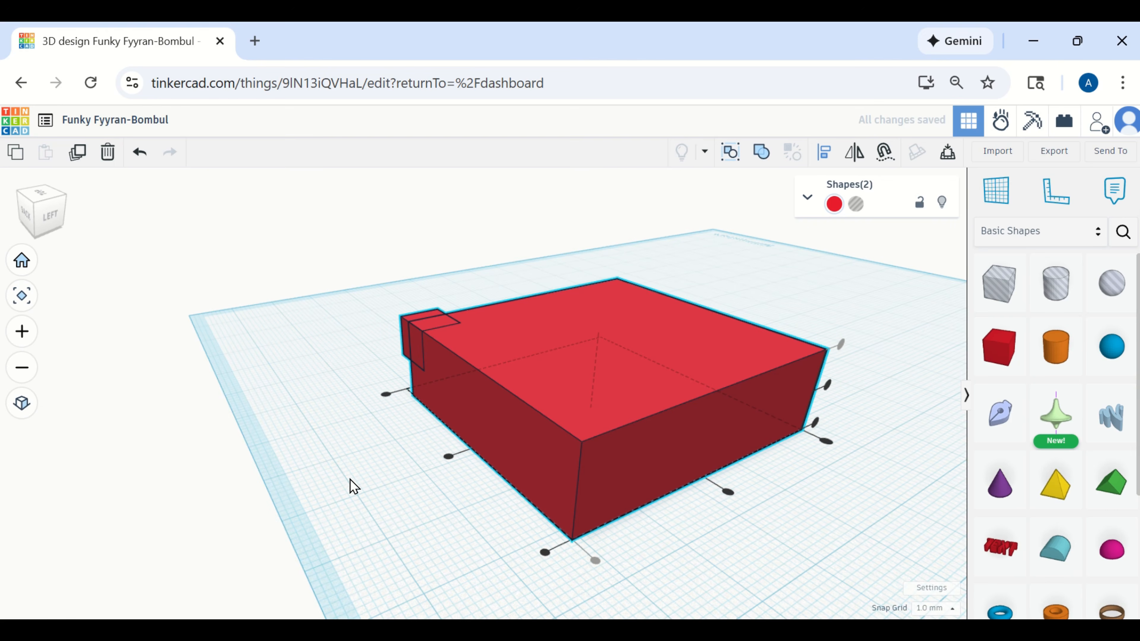
Align the right sides of both shapes so the small cube sits flush in the block's upper back corner
right_drag(357, 481, 545, 390)
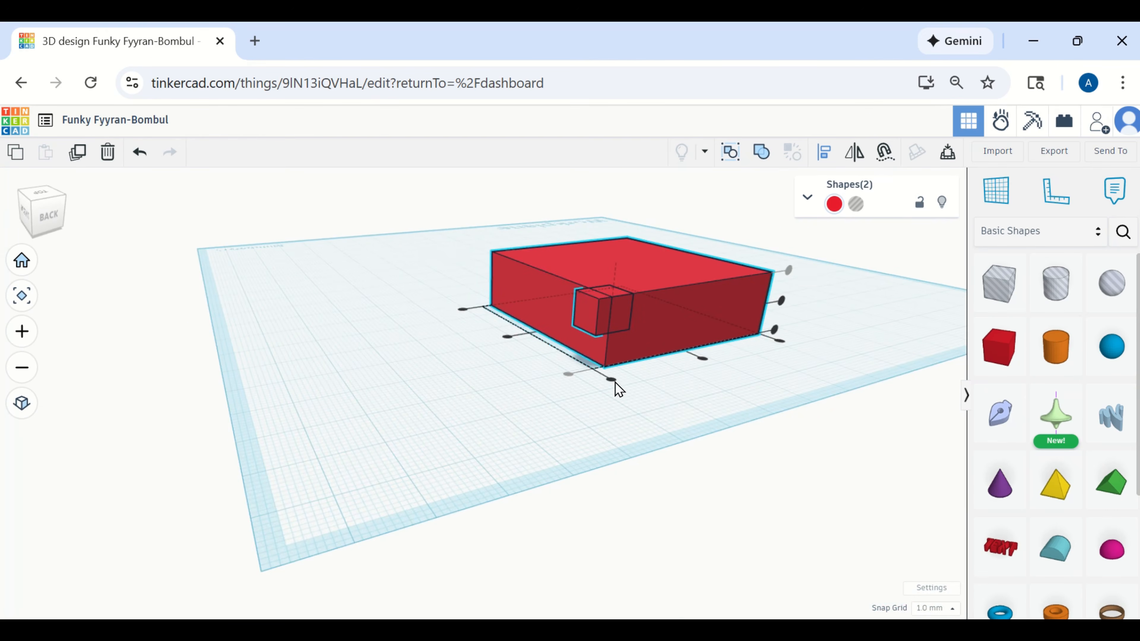
right_drag(633, 409, 736, 490)
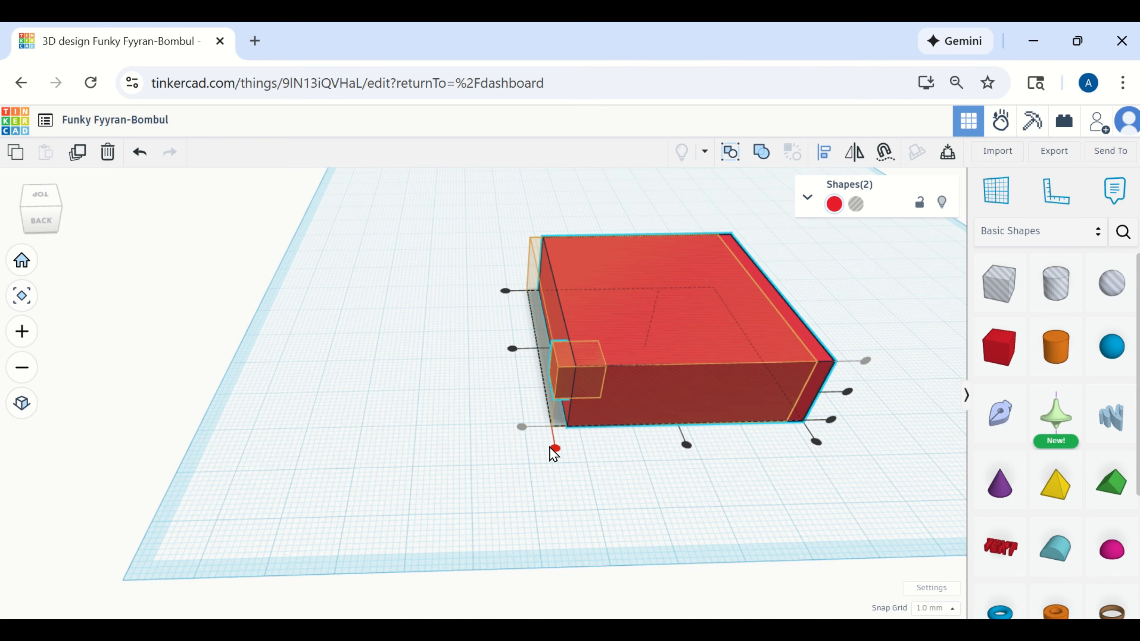
scroll(553, 454, up, 6)
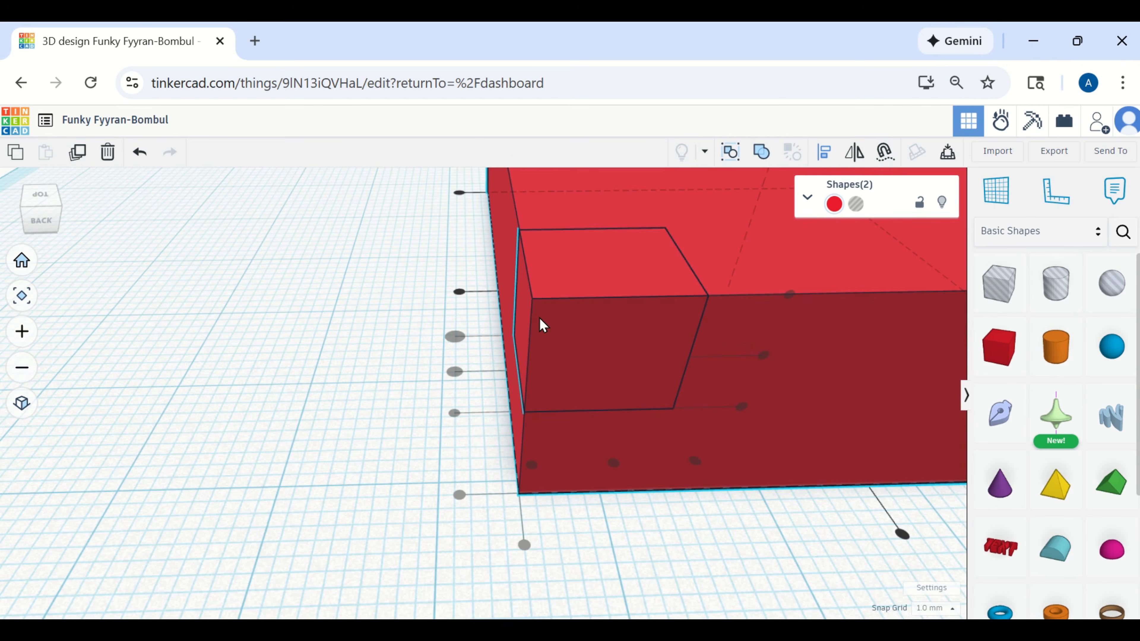
Examine the small cube's flush placement in the block's upper back corner from several distances and angles
scroll(539, 336, down, 8)
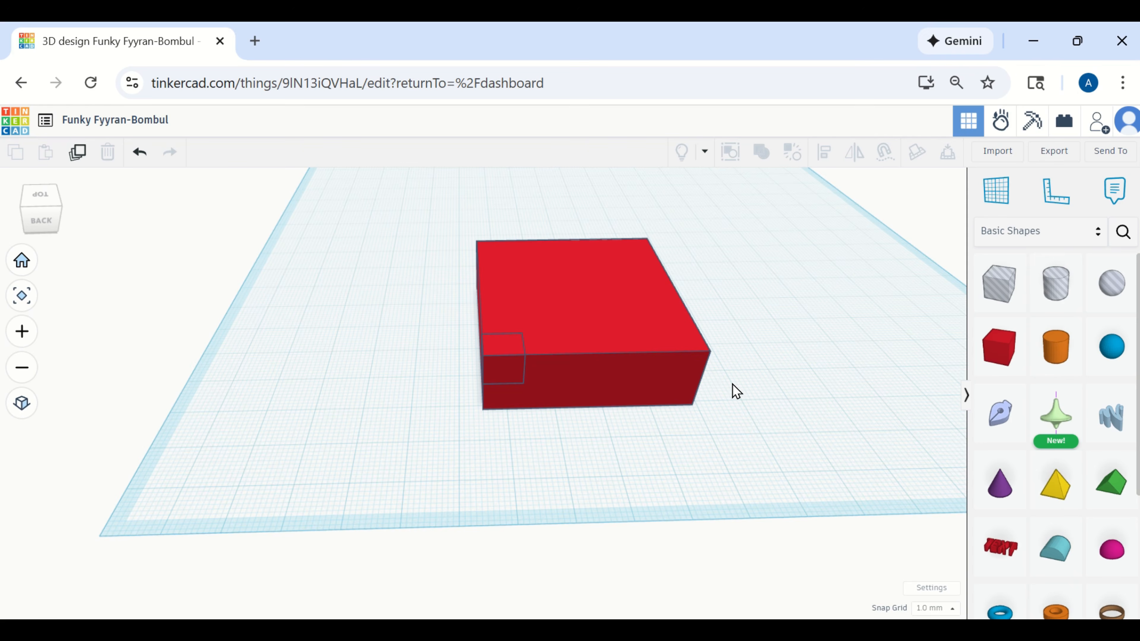
scroll(516, 411, up, 2)
scroll(517, 408, down, 2)
middle_drag(630, 418, 645, 505)
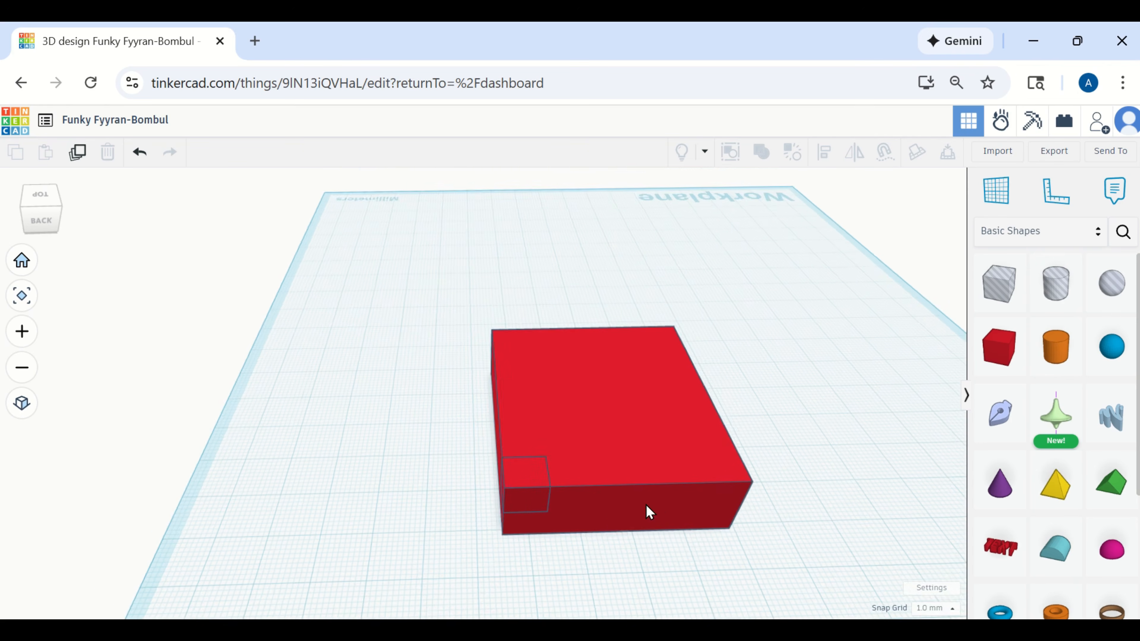
scroll(645, 505, up, 2)
middle_drag(839, 505, 838, 471)
scroll(499, 438, up, 3)
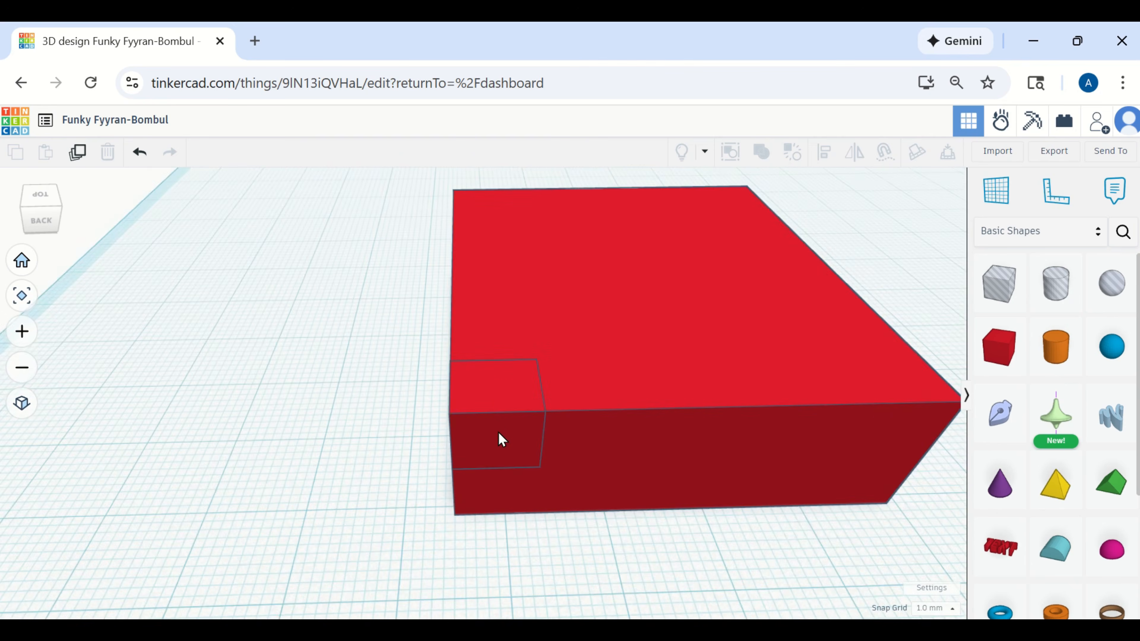
scroll(483, 414, down, 2)
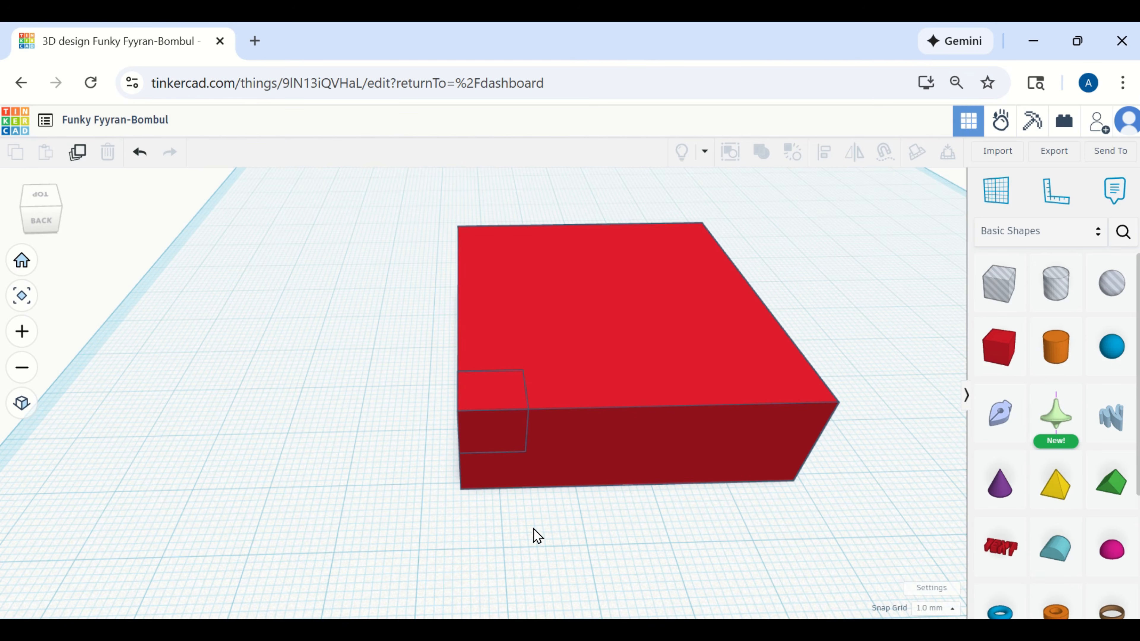
scroll(579, 549, down, 3)
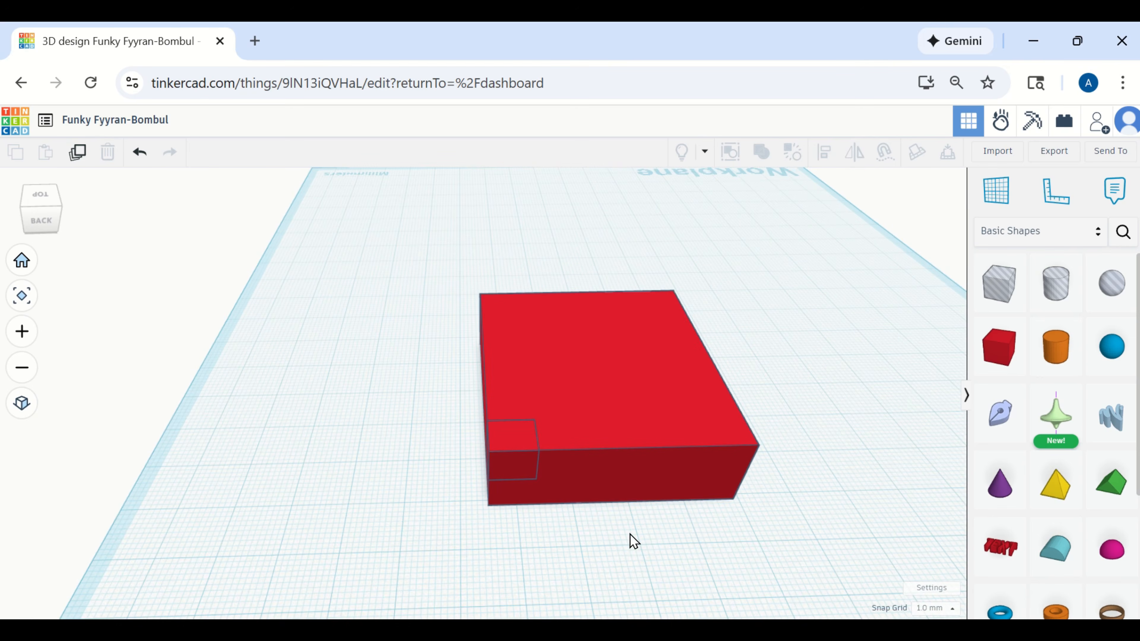
right_drag(634, 537, 695, 514)
right_drag(588, 540, 655, 453)
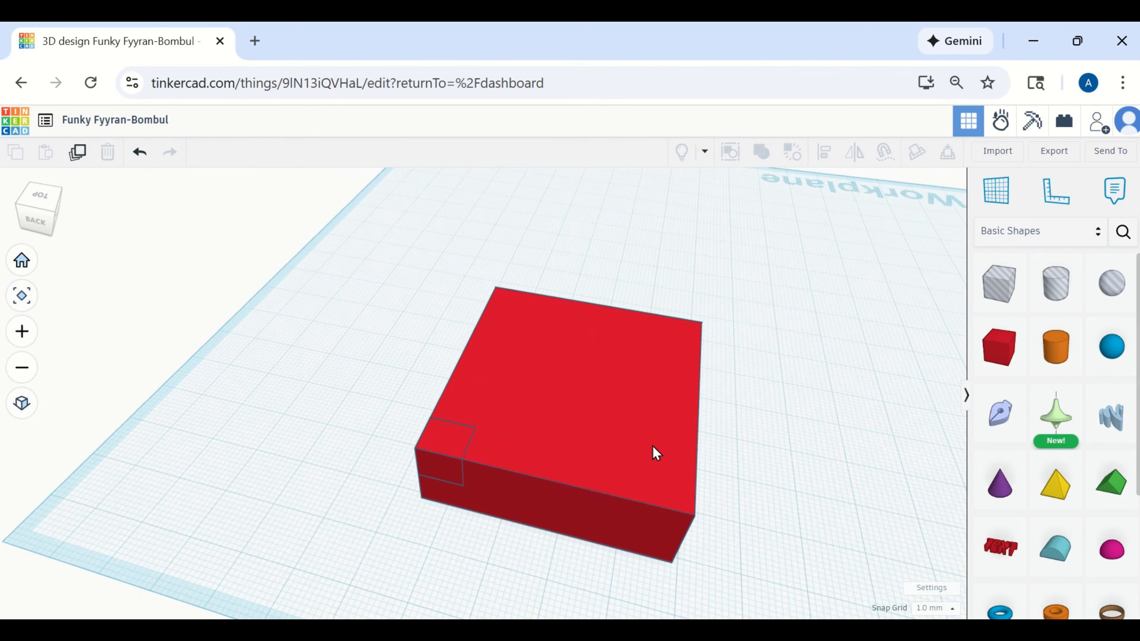
Duplicate the small cube in place in the large block's upper back right corner
right_drag(776, 436, 394, 428)
scroll(300, 375, up, 3)
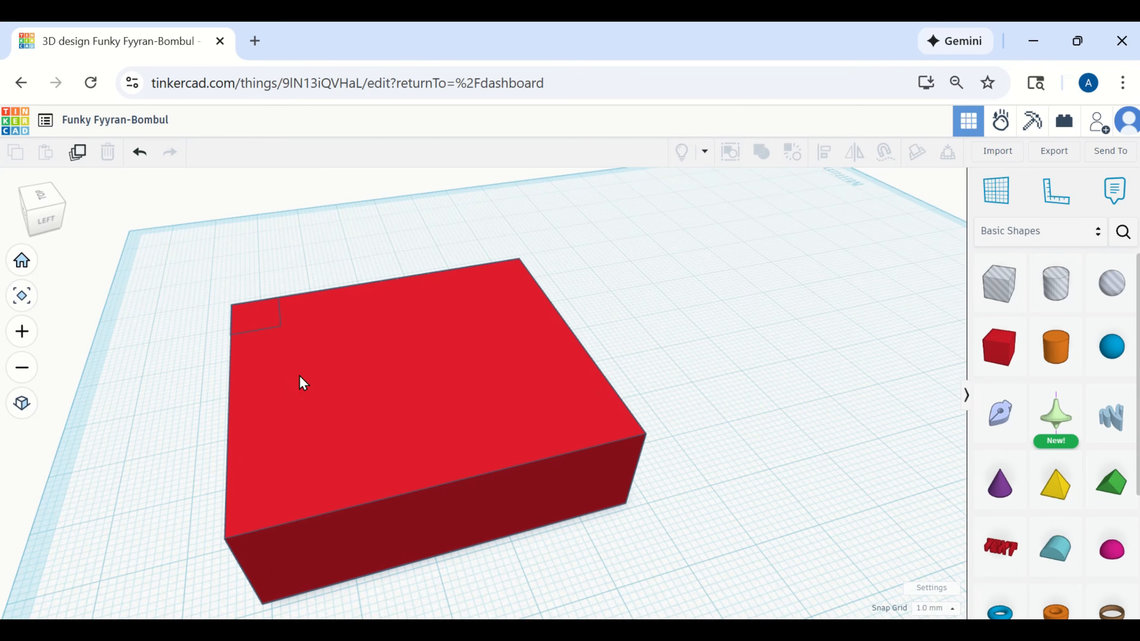
scroll(261, 326, up, 2)
click(256, 318)
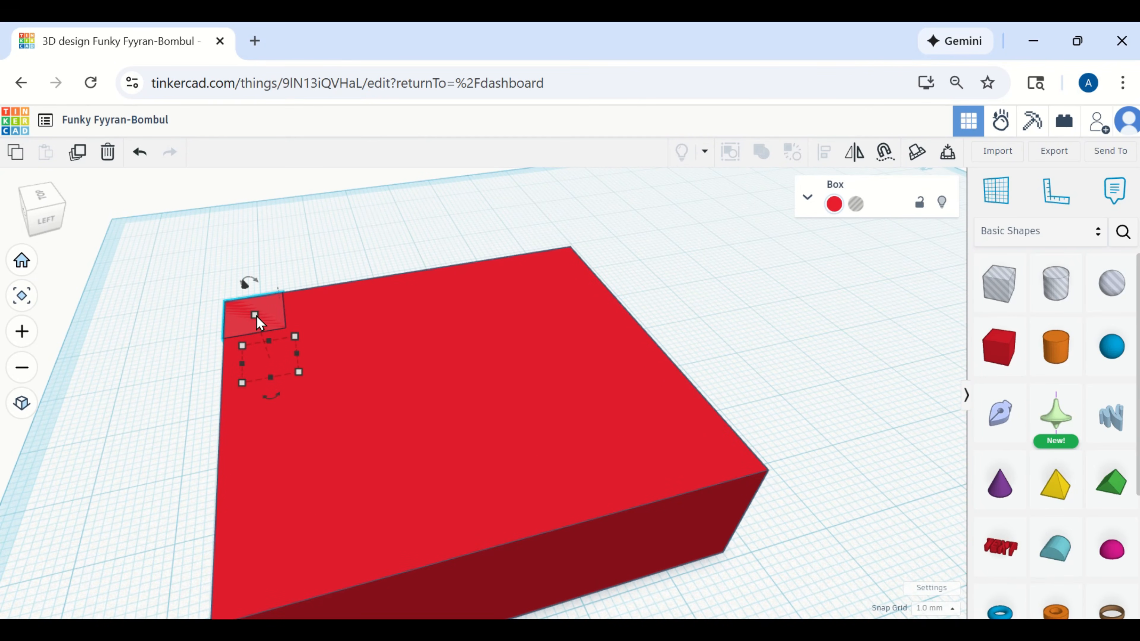
click(77, 155)
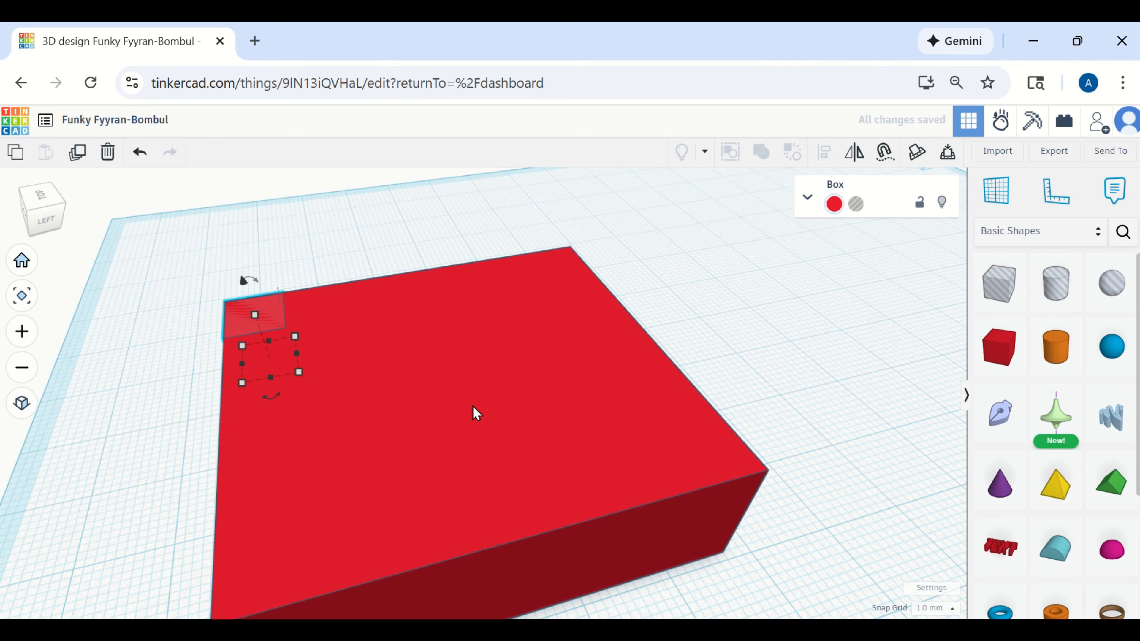
Mirror the duplicate together with the large block from right to left, placing the copy in the upper back left corner
shift+click(478, 418)
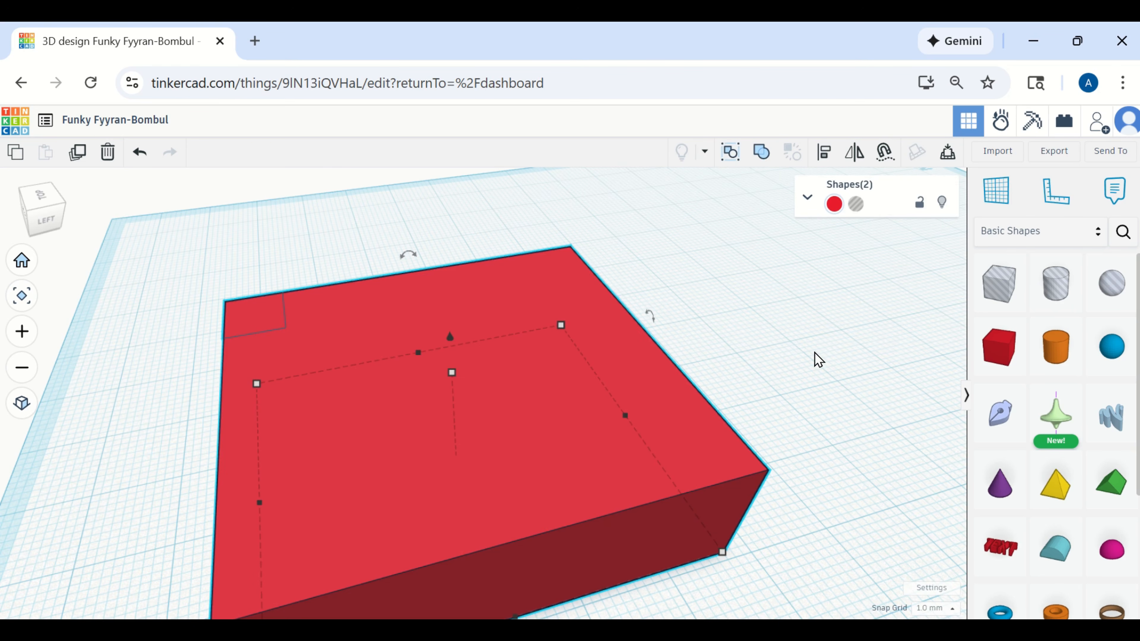
scroll(894, 274, down, 2)
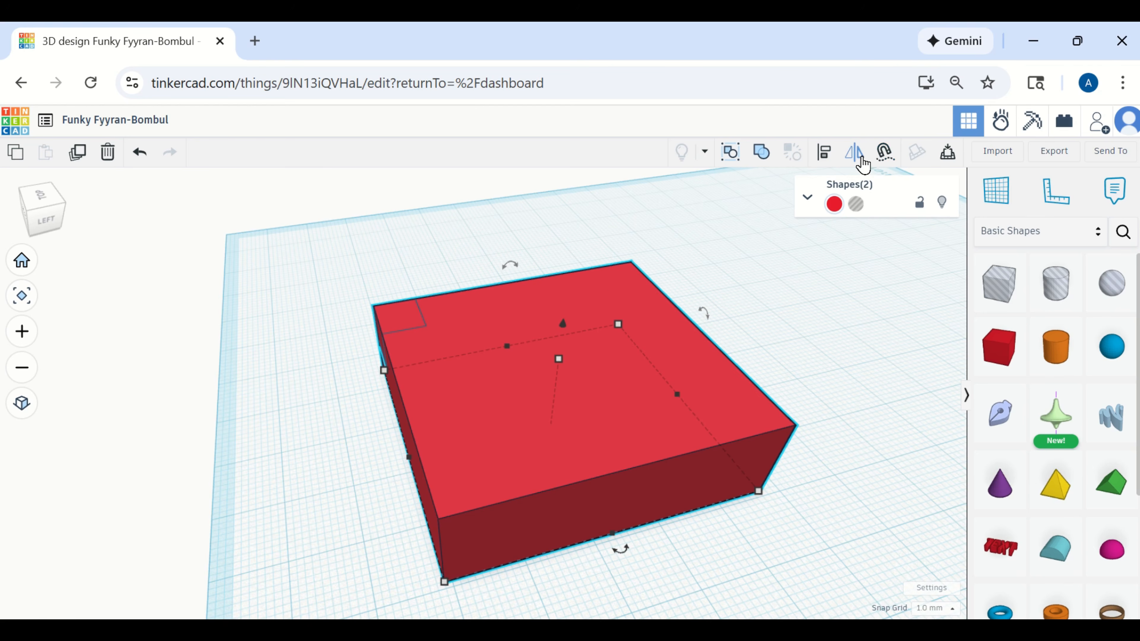
click(862, 160)
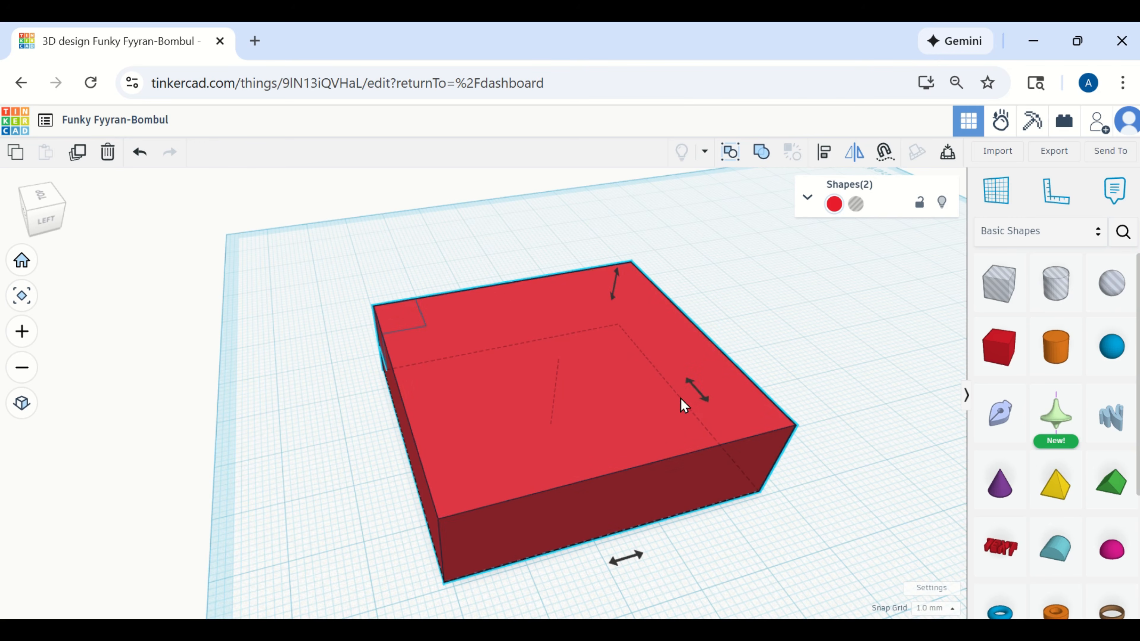
click(697, 390)
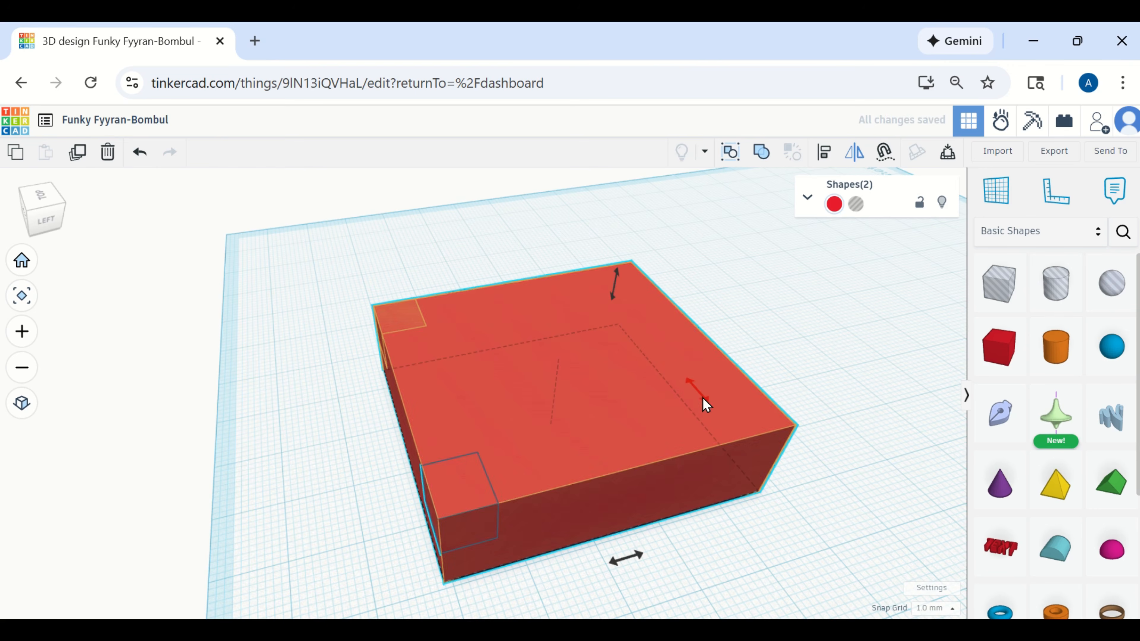
scroll(851, 413, down, 1)
scroll(774, 471, up, 1)
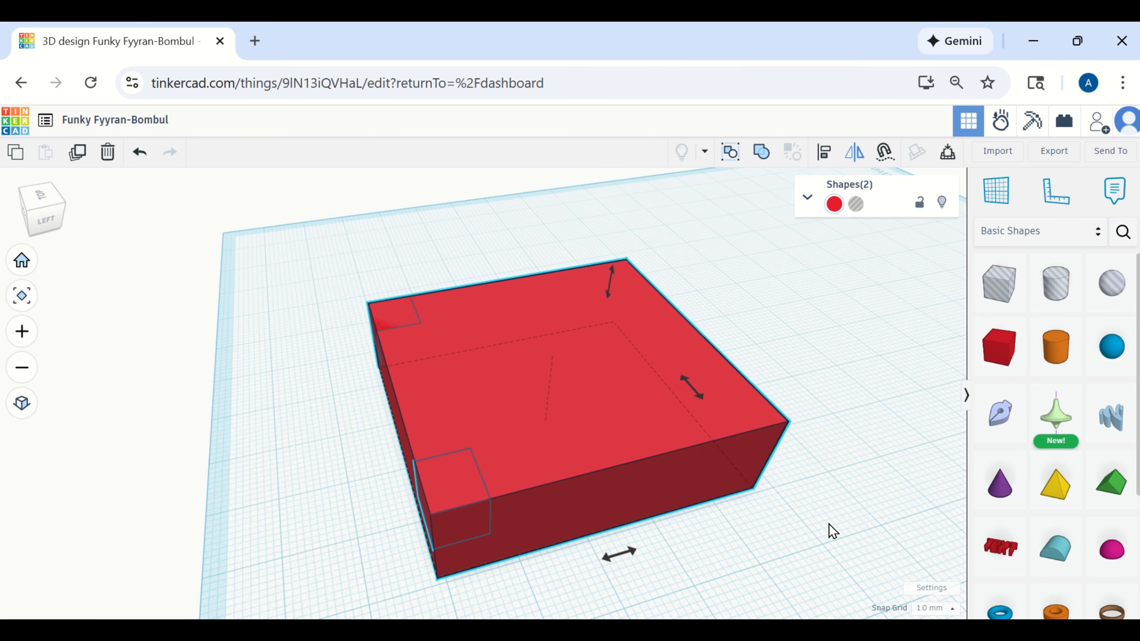
click(771, 527)
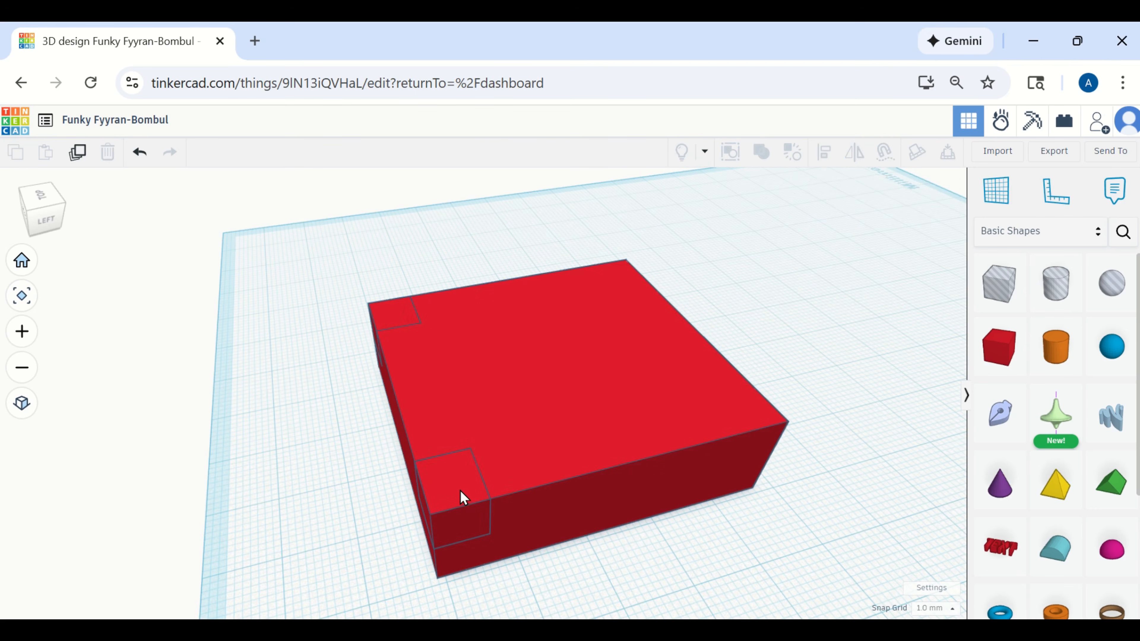
Select both small cubes at the block's back corners together and duplicate them in place
click(460, 494)
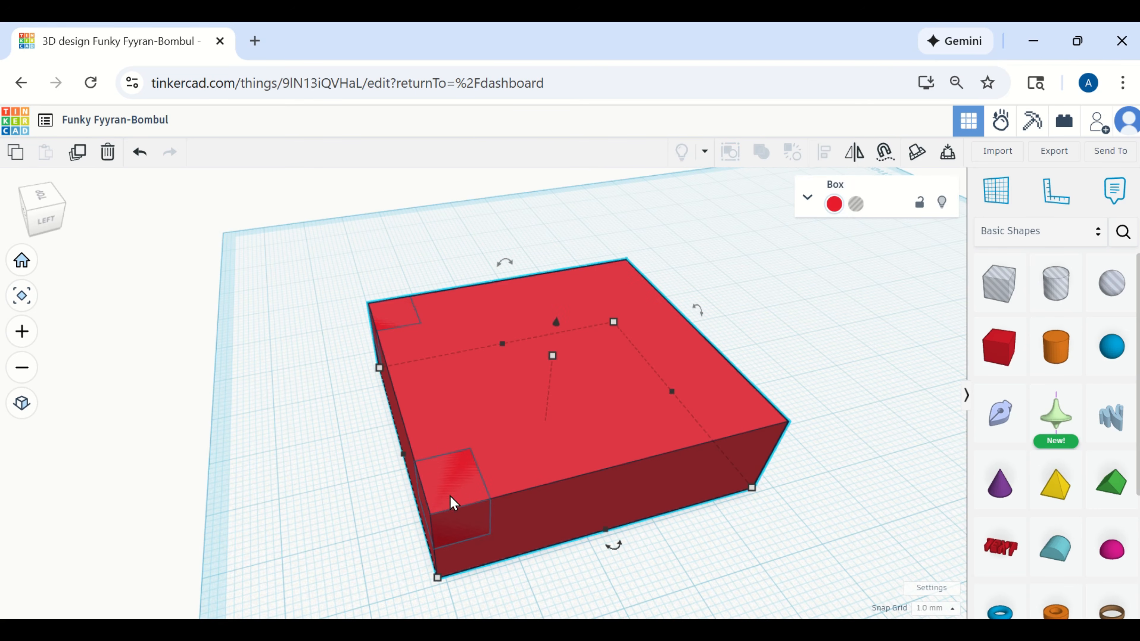
click(682, 552)
scroll(669, 510, up, 5)
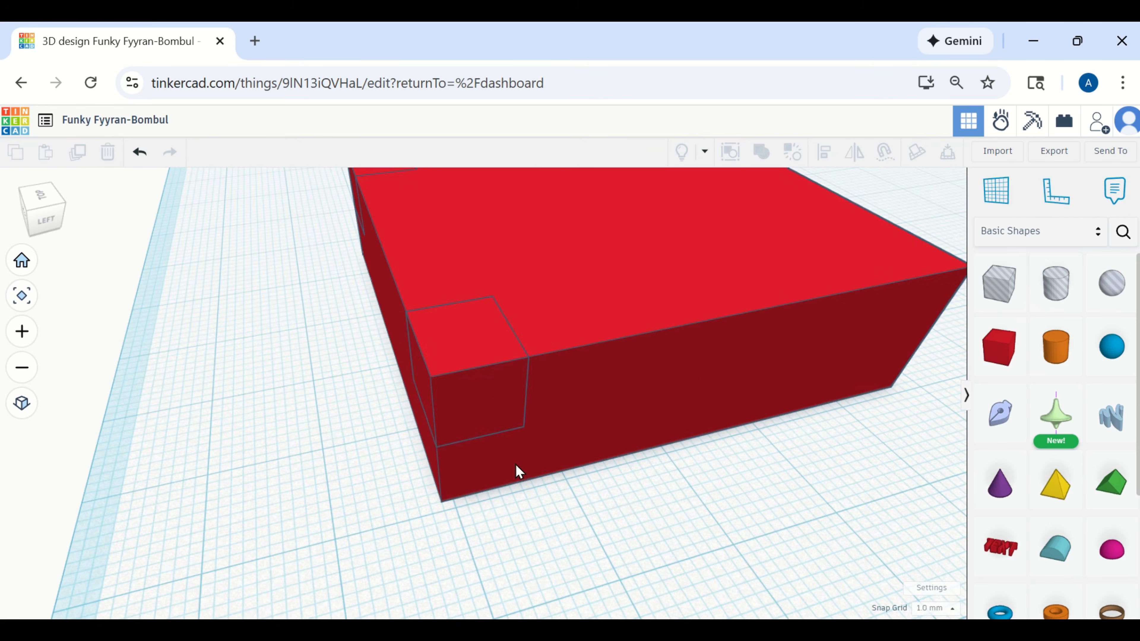
click(485, 379)
scroll(485, 380, down, 3)
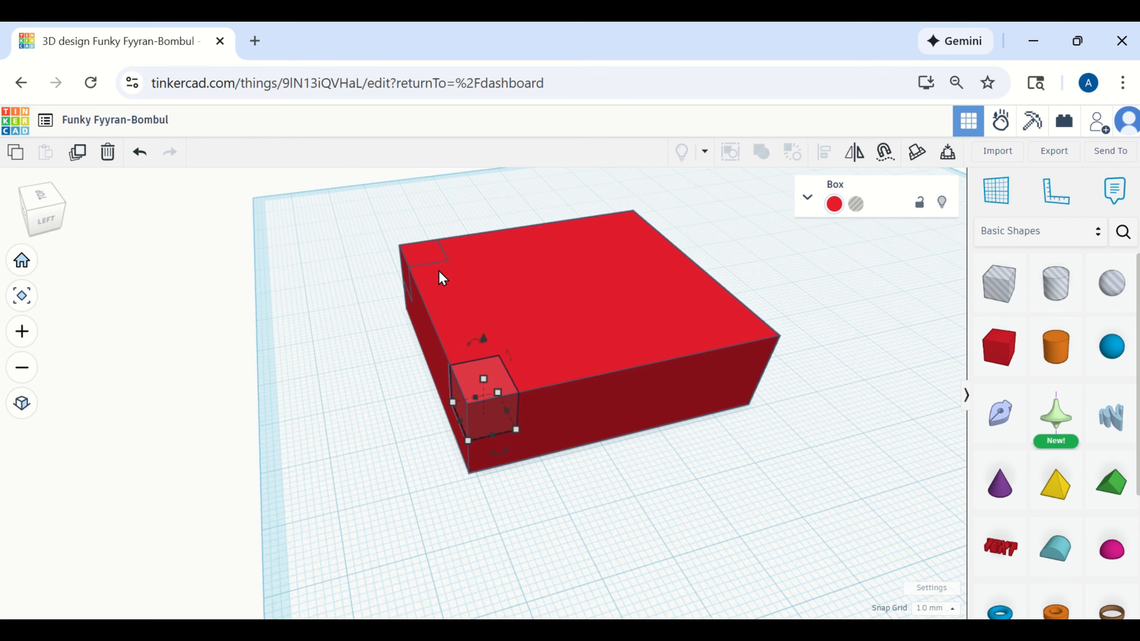
right_drag(366, 360, 197, 327)
shift+click(187, 315)
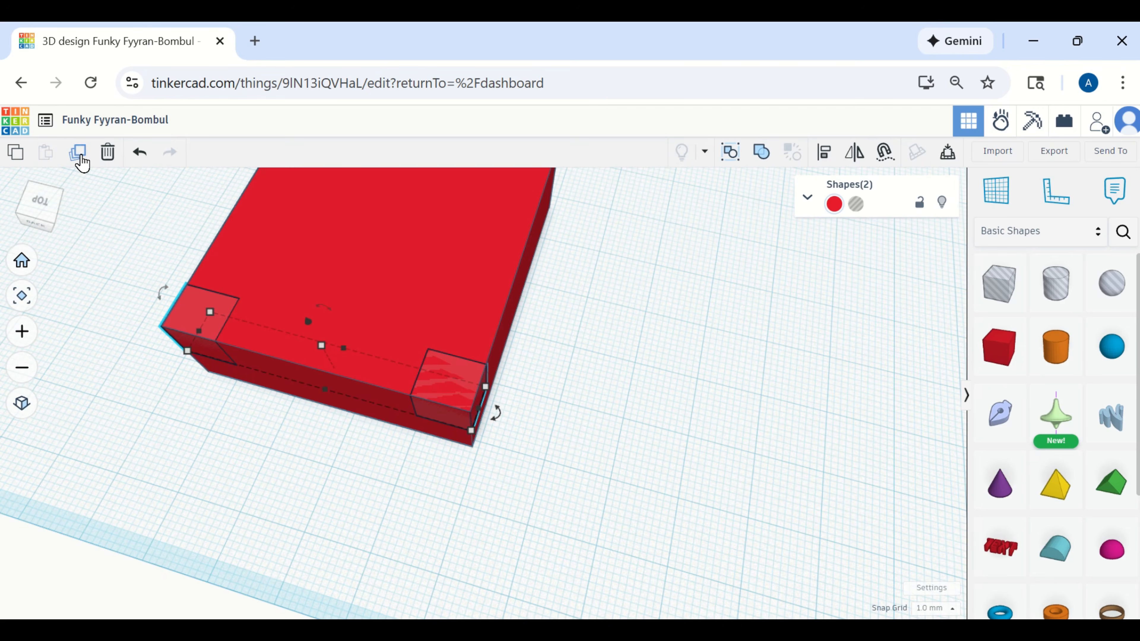
click(77, 153)
middle_drag(648, 329, 633, 477)
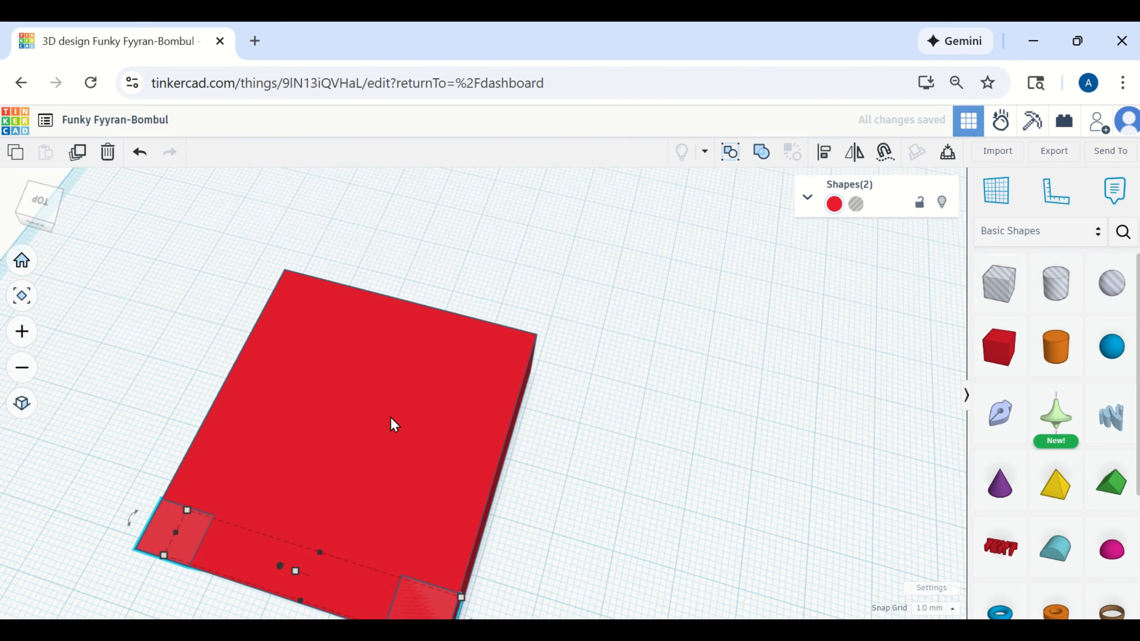
Add the large block to the duplicated pair and mirror them front to back to fill all four upper corners
click(376, 436)
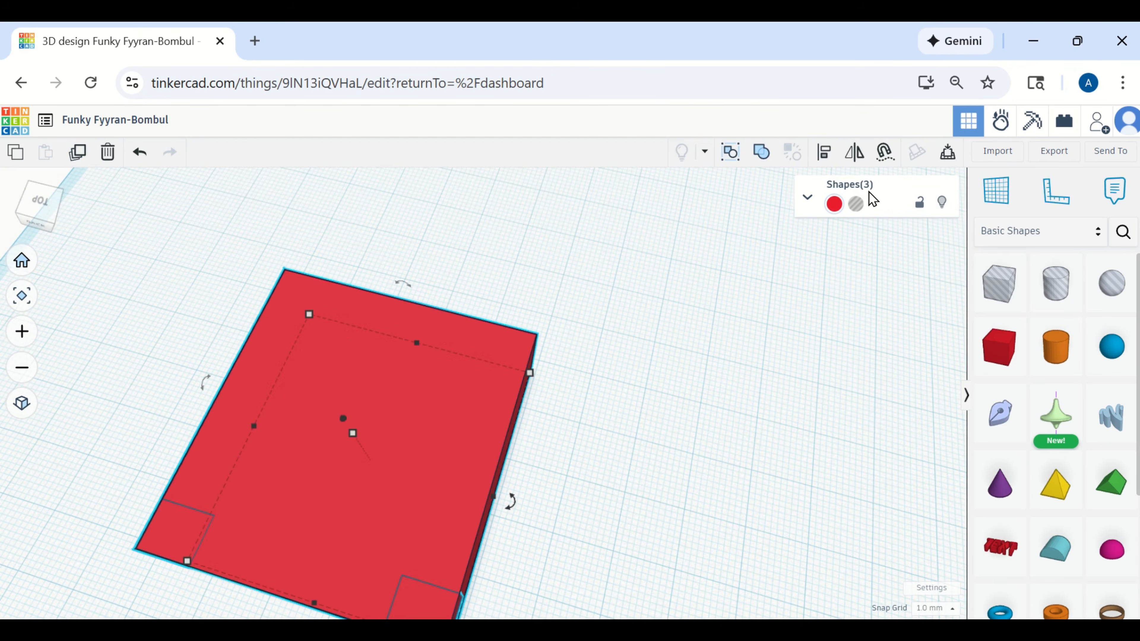
scroll(764, 314, down, 1)
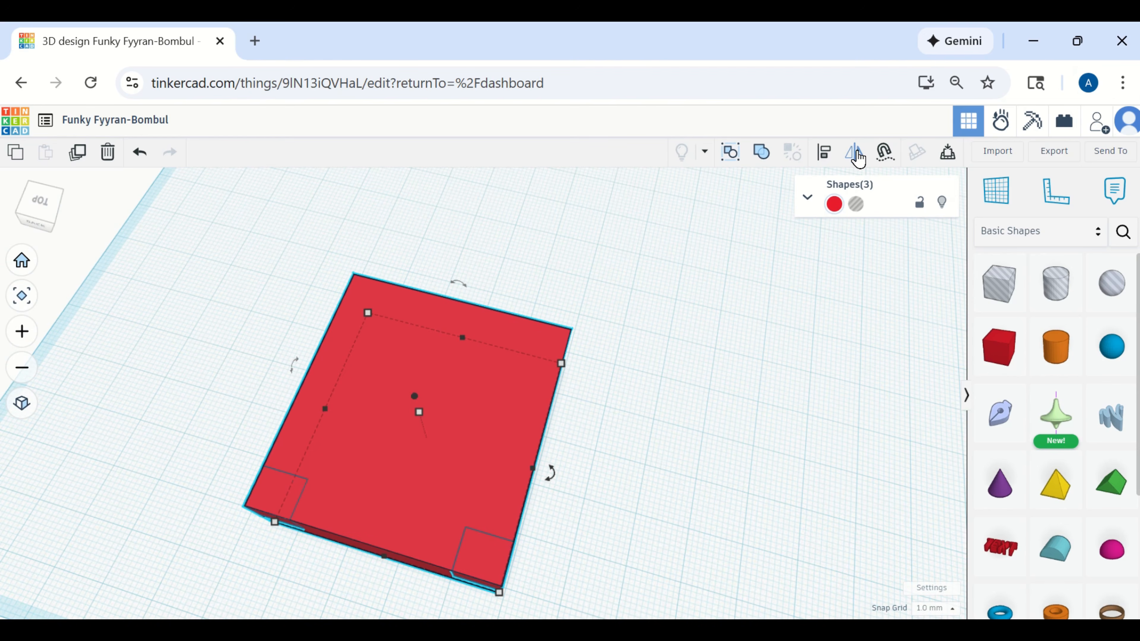
click(856, 155)
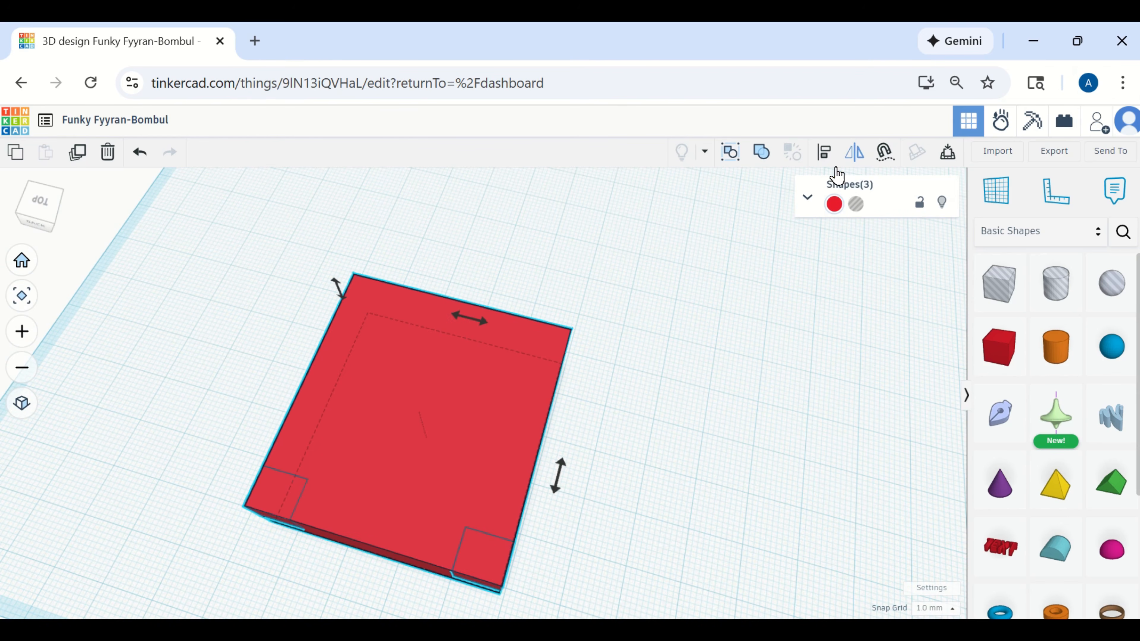
click(559, 472)
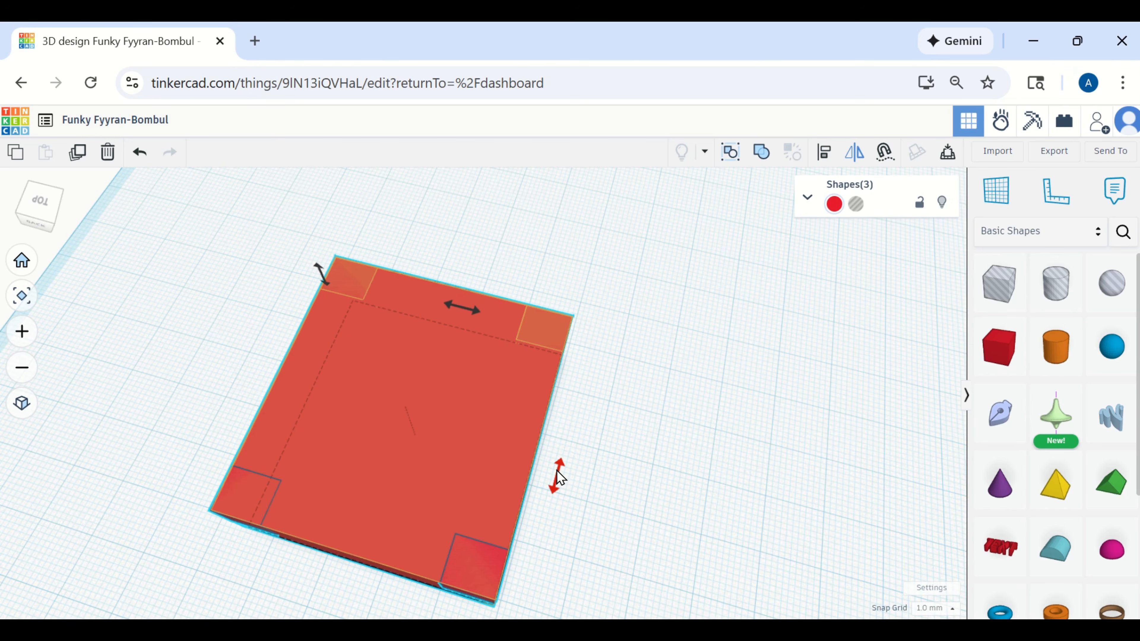
click(557, 470)
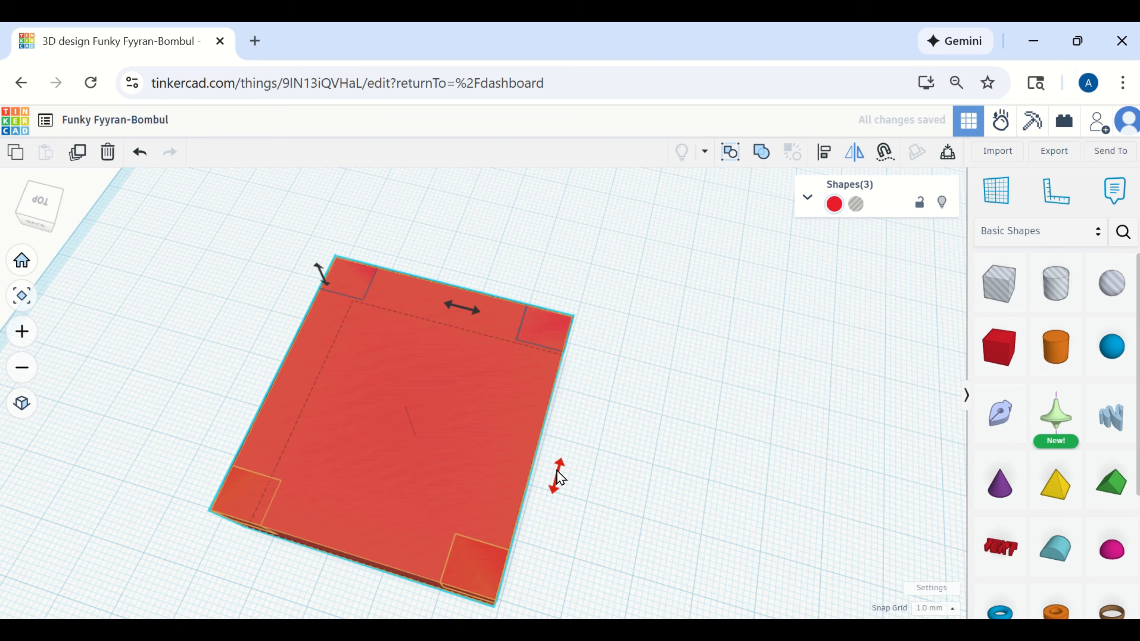
scroll(542, 374, down, 2)
scroll(595, 436, up, 2)
scroll(617, 442, down, 1)
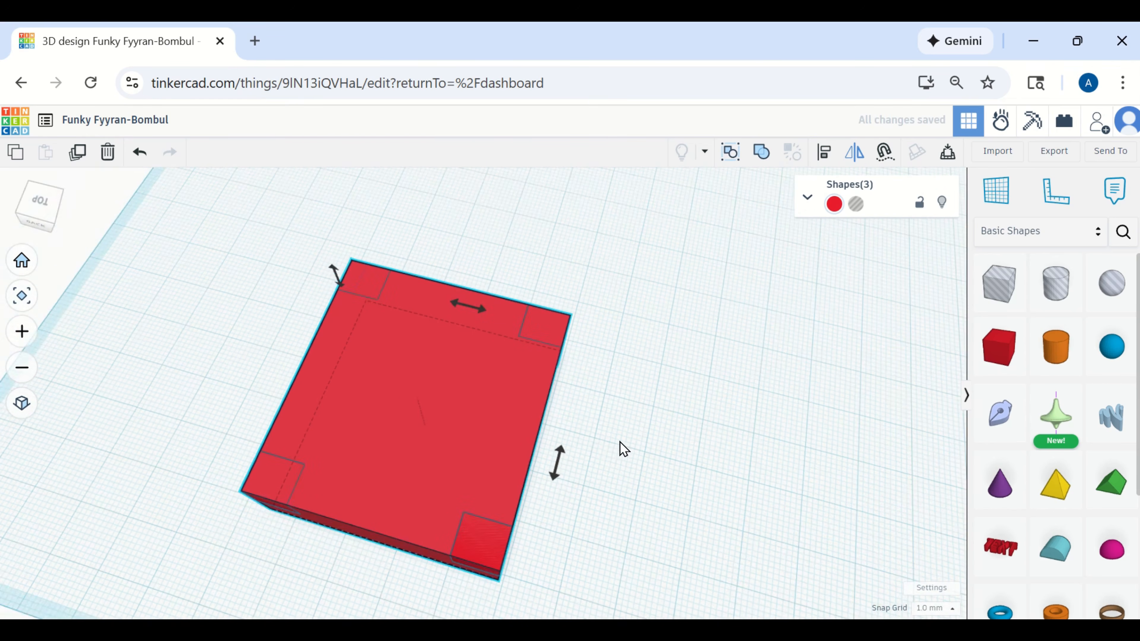
click(622, 442)
Expand the shape properties for the selected shapes and clear the selection
scroll(634, 438, up, 2)
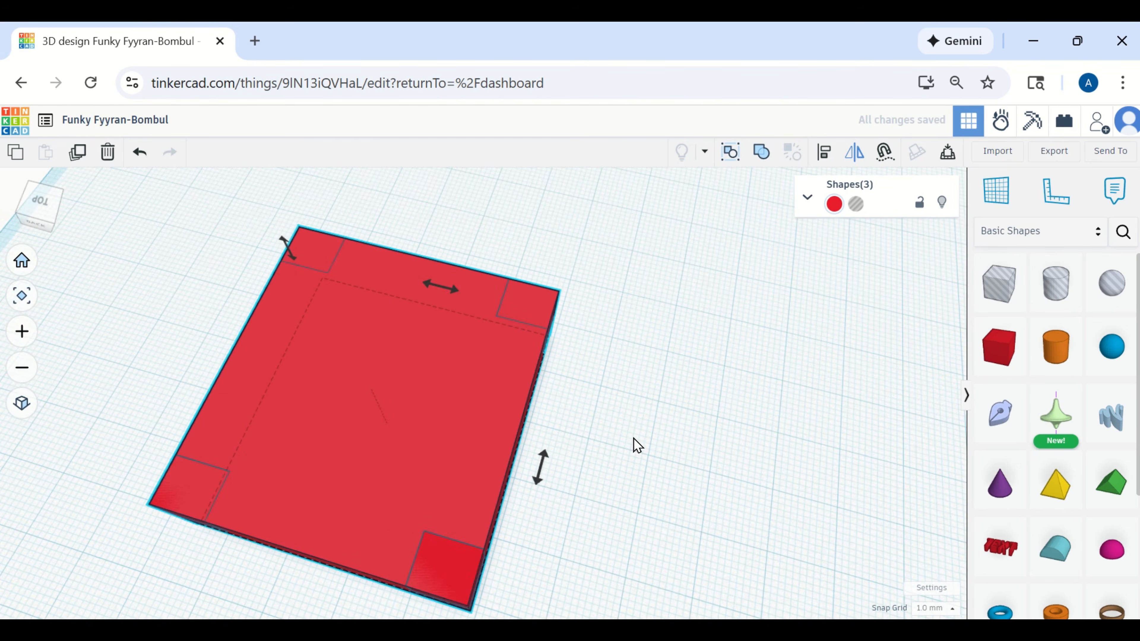
scroll(628, 458, down, 1)
middle_drag(629, 457, 707, 364)
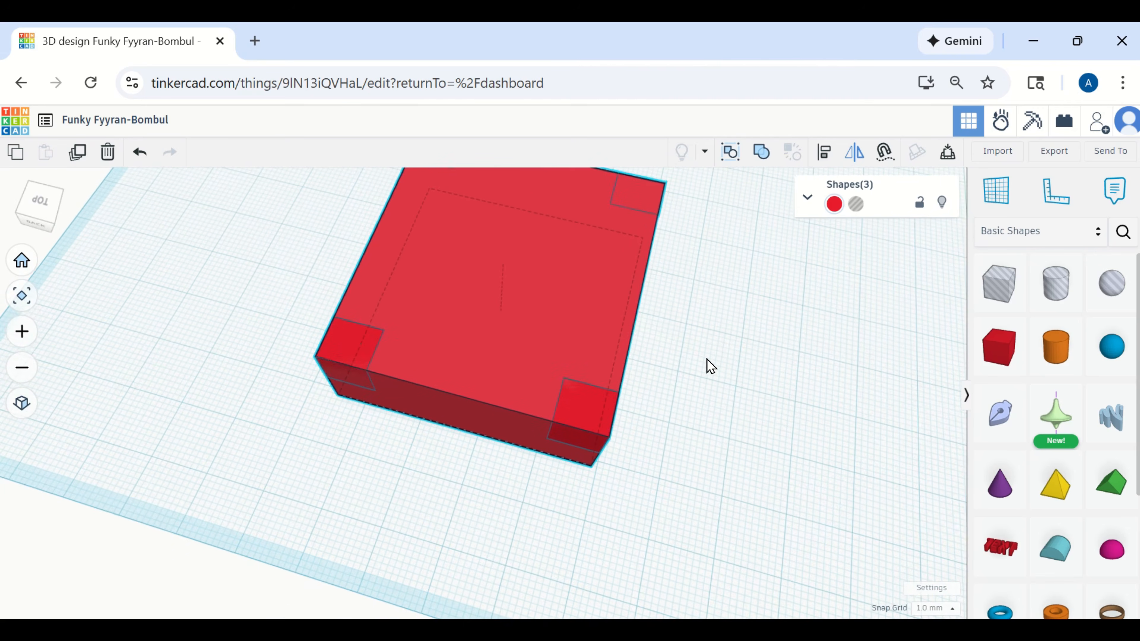
scroll(672, 491, down, 1)
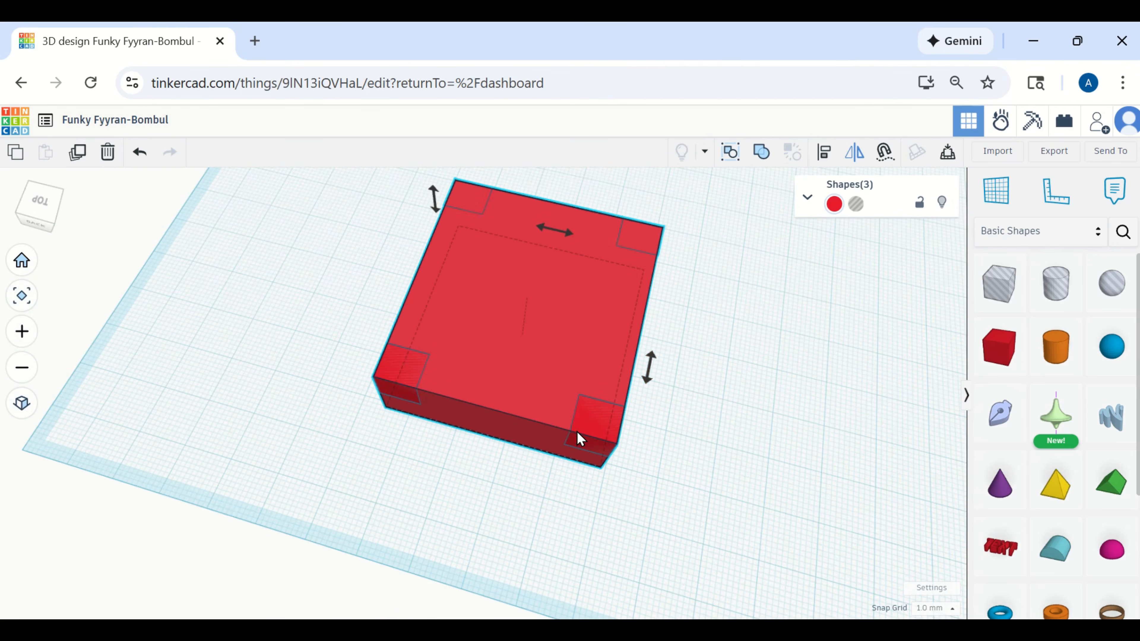
scroll(671, 447, up, 2)
scroll(695, 438, down, 2)
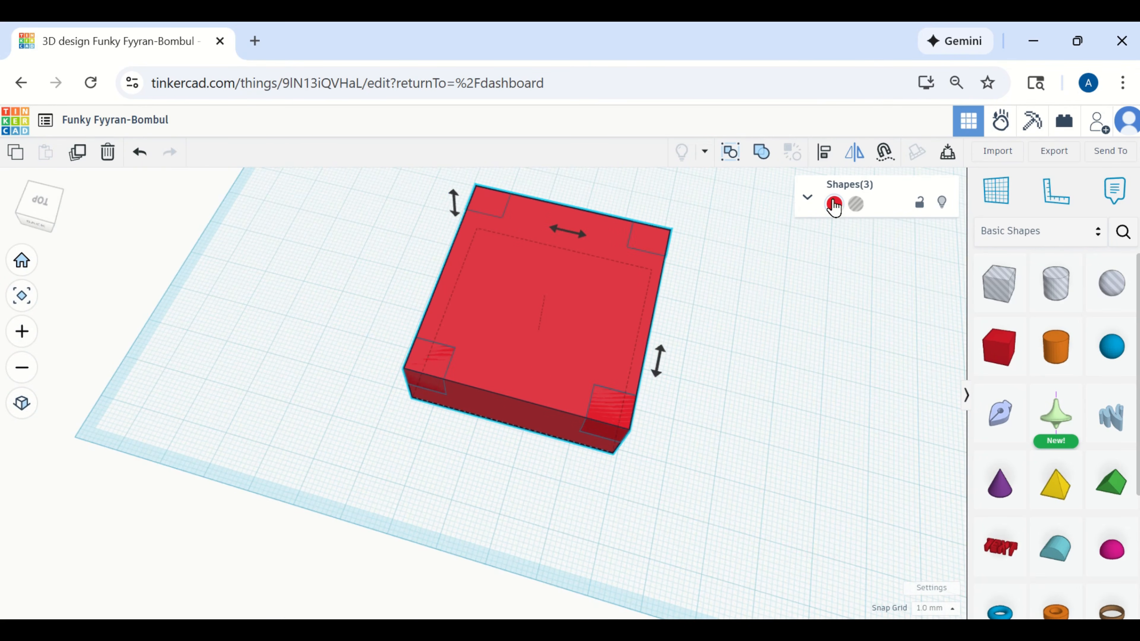
click(807, 198)
click(752, 362)
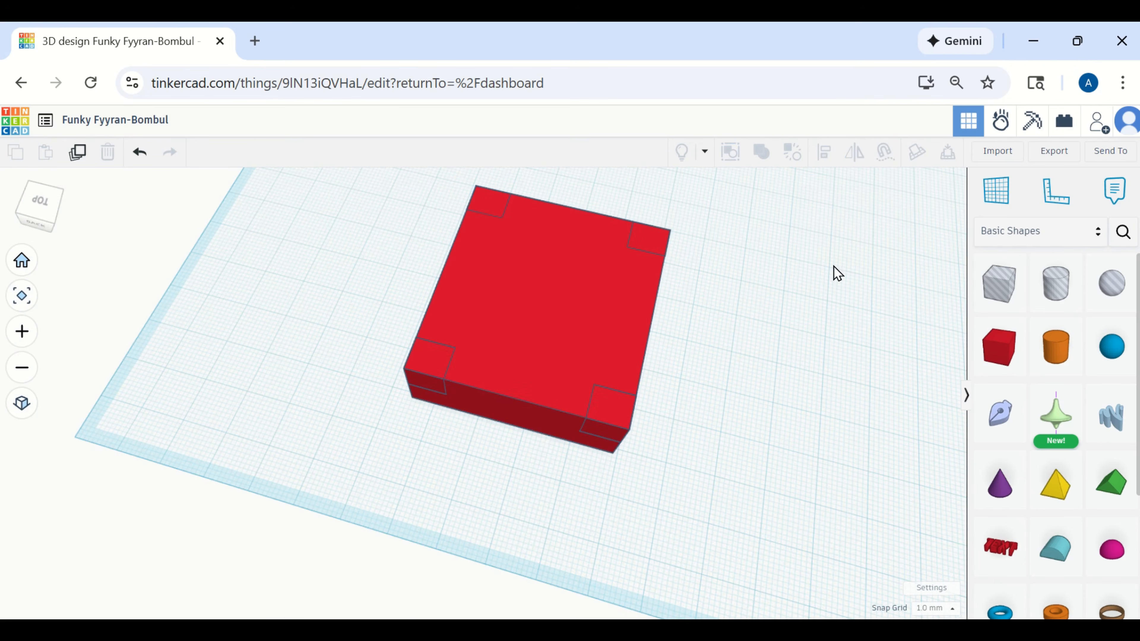
Turn the small cubes in the block's back left and front left corners into holes one after the other
scroll(771, 408, up, 2)
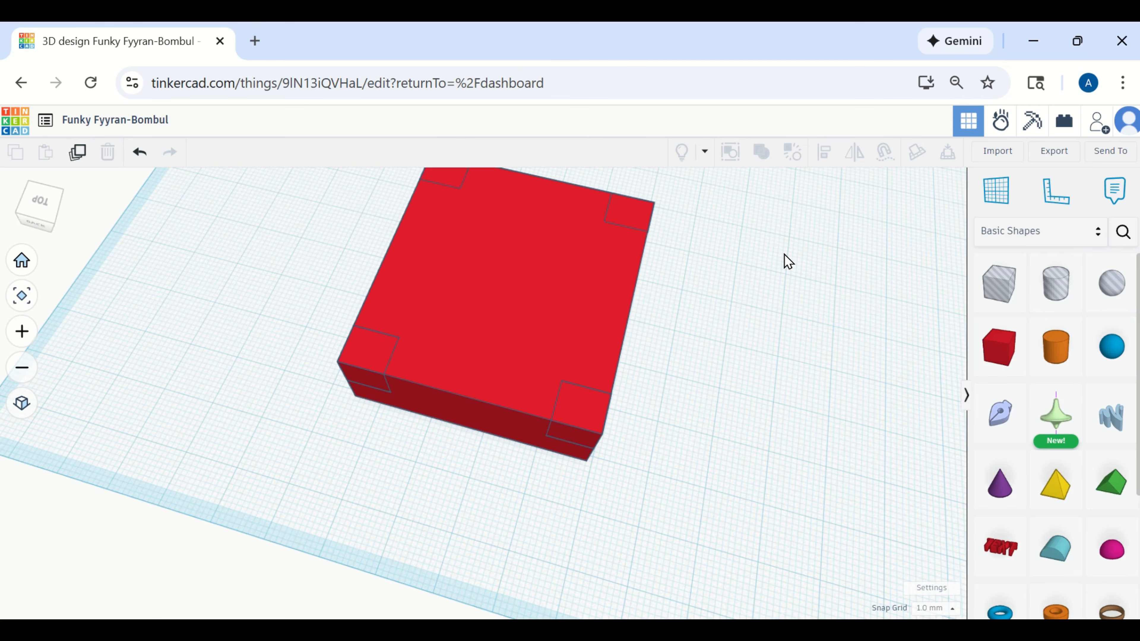
middle_drag(785, 263, 744, 339)
click(528, 512)
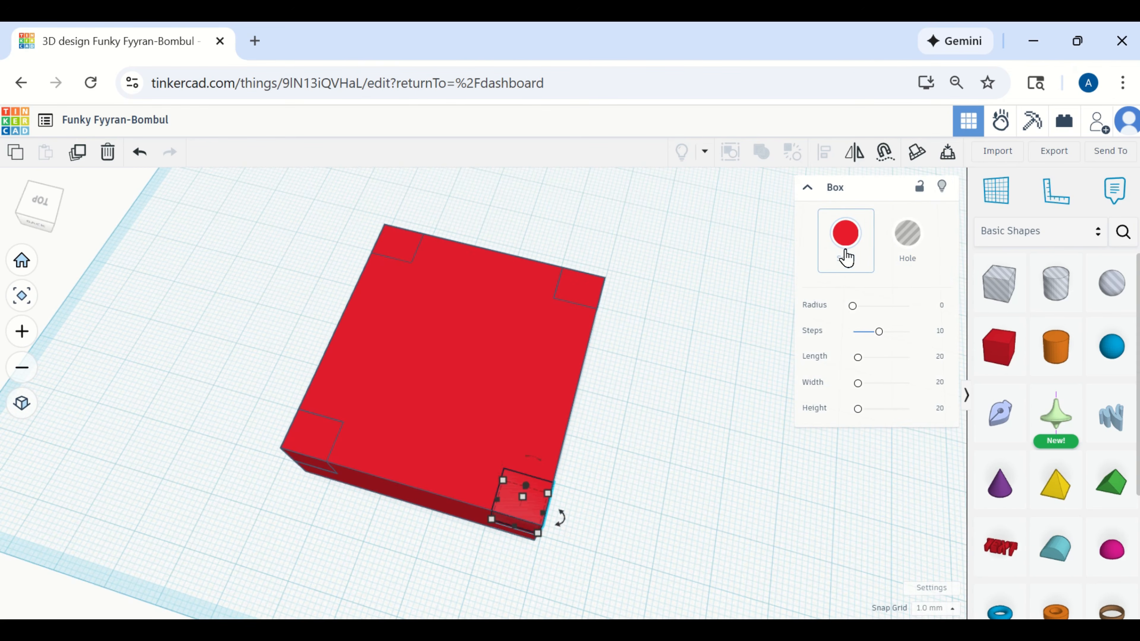
click(916, 248)
click(589, 288)
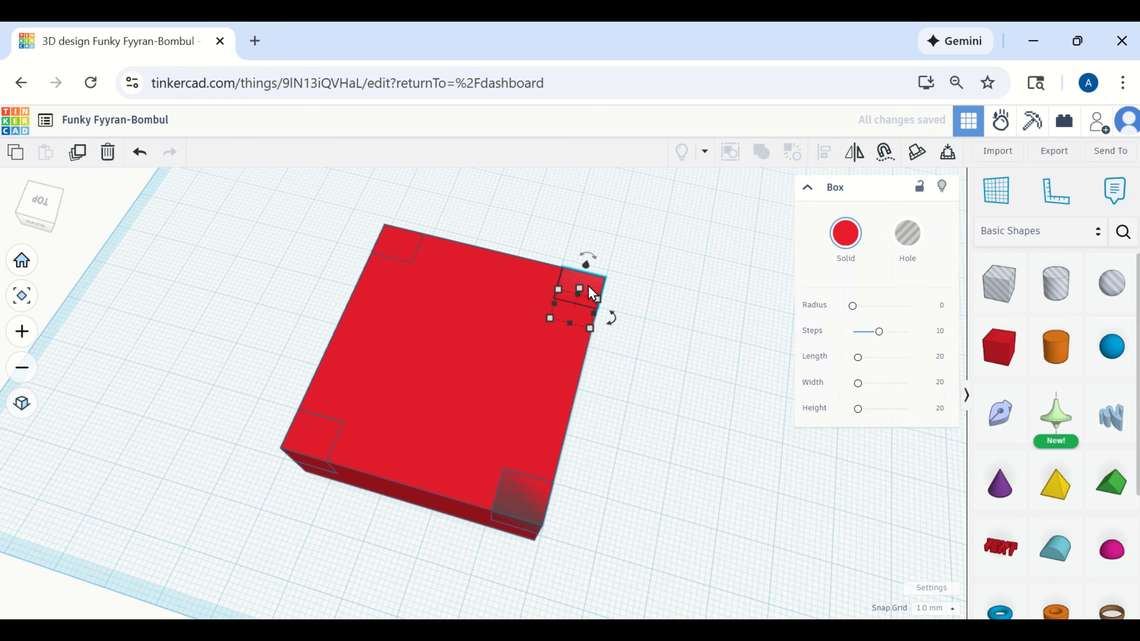
click(909, 245)
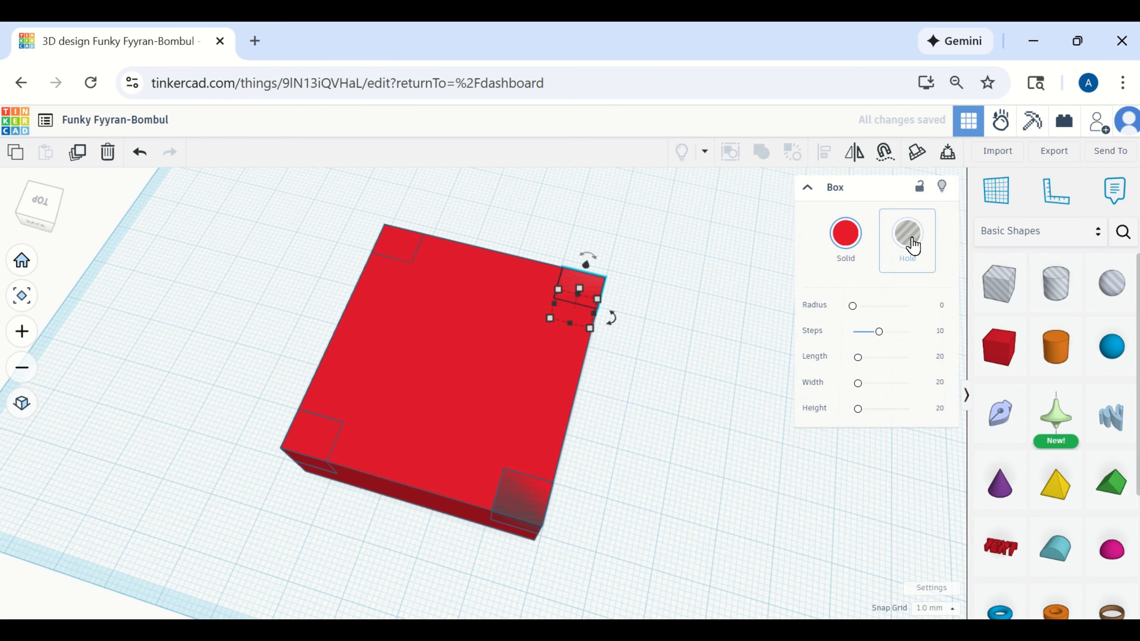
Turn the two remaining solid small cubes in the block's corners into holes one after the other
click(398, 249)
middle_drag(298, 535, 533, 545)
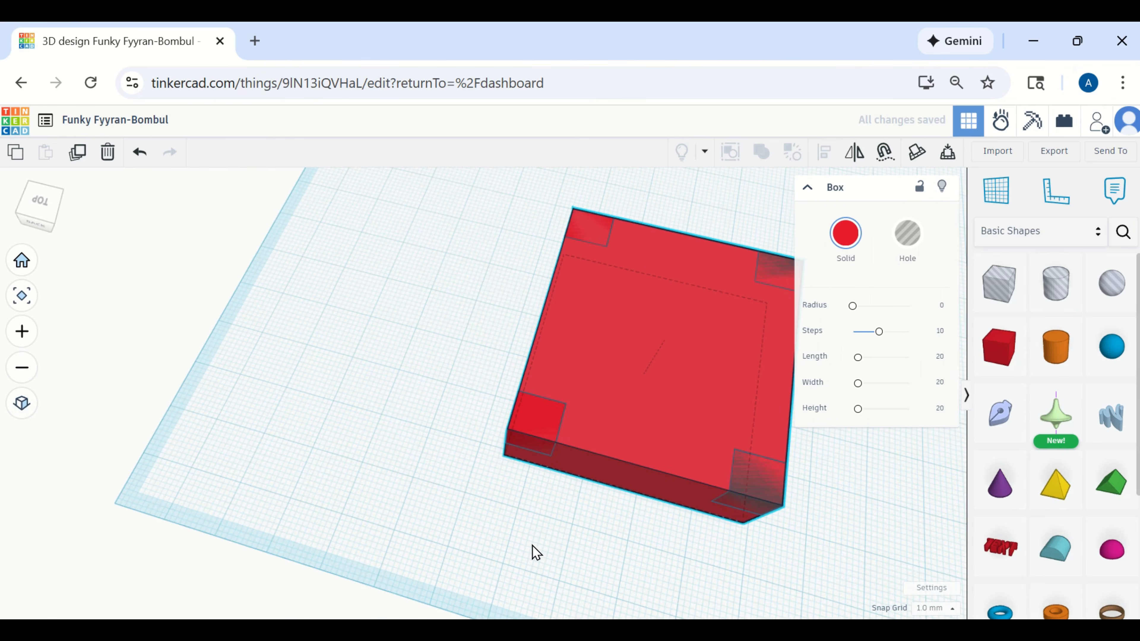
click(486, 504)
click(524, 455)
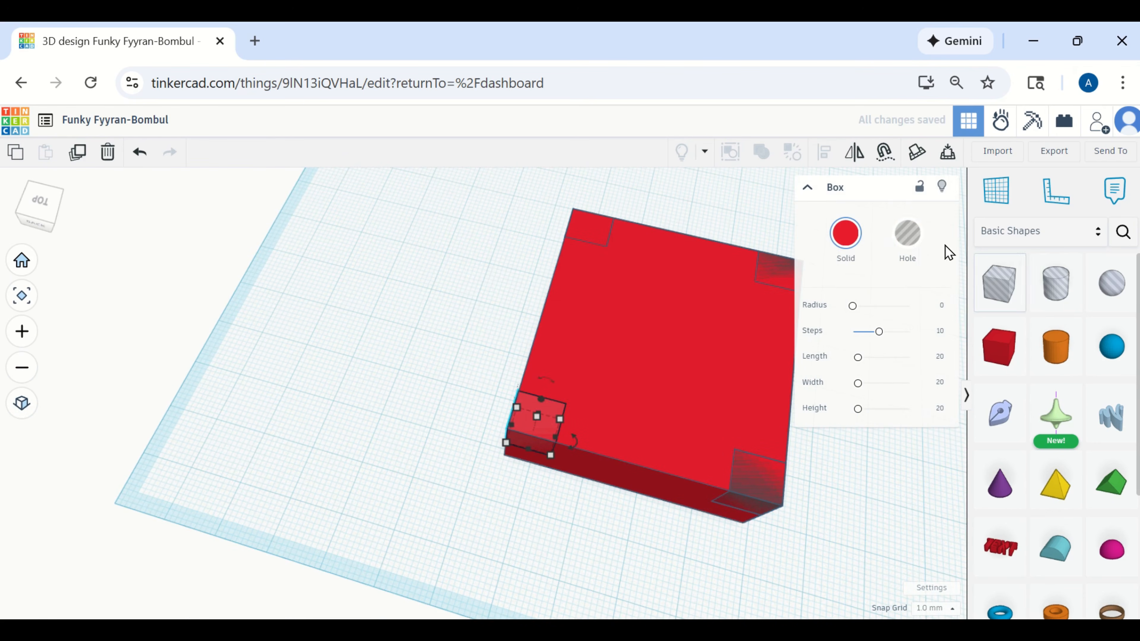
click(908, 234)
right_drag(381, 525, 664, 545)
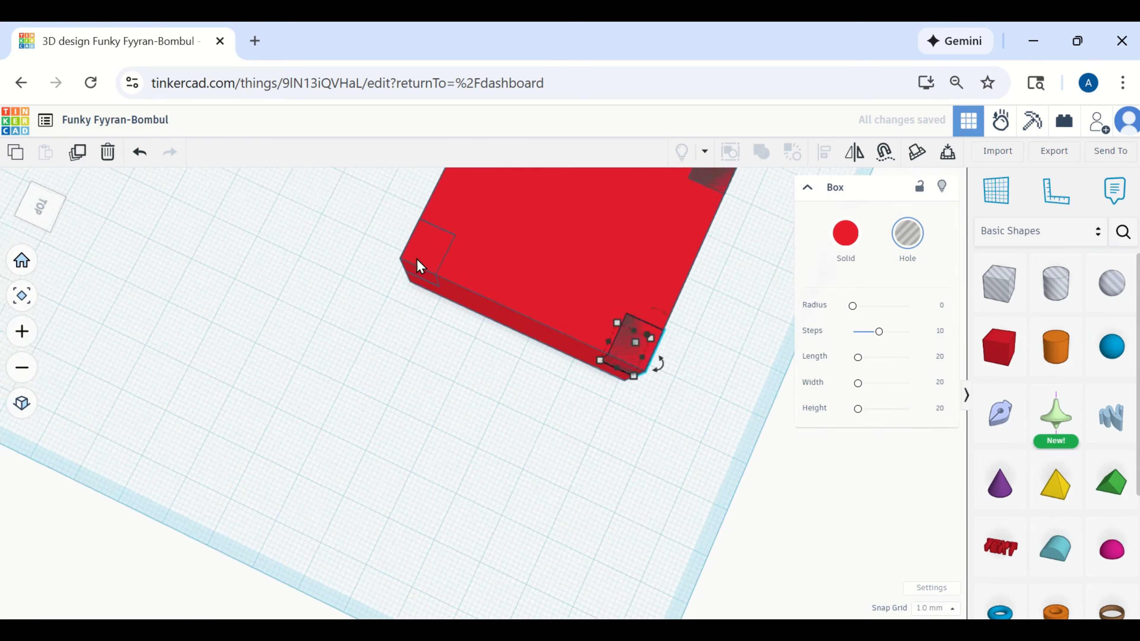
click(419, 261)
click(908, 233)
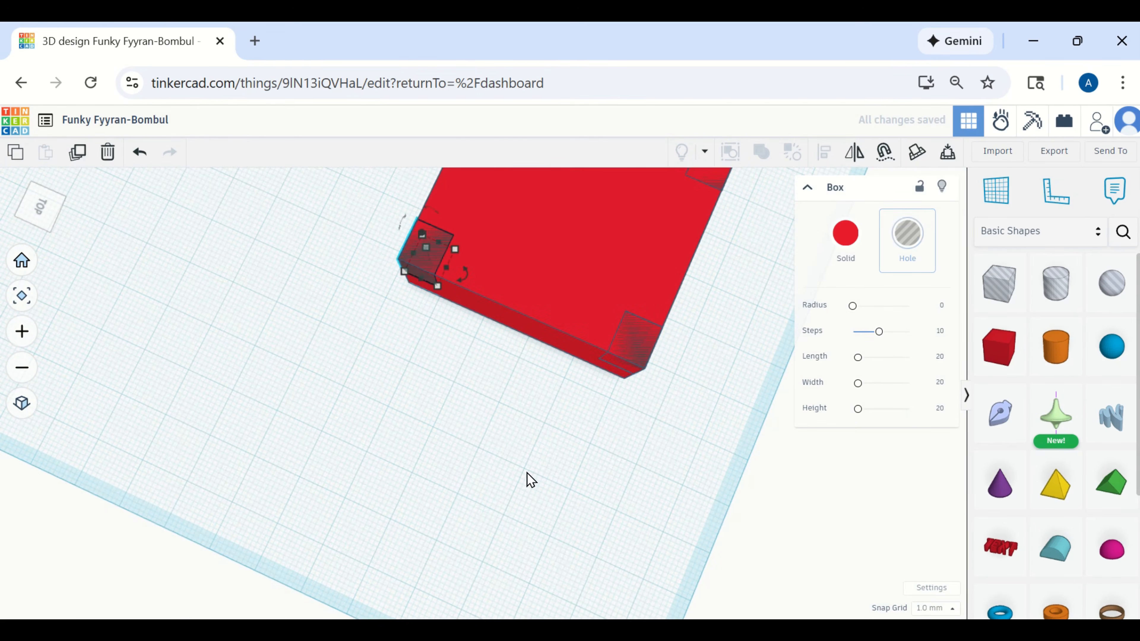
right_drag(529, 479, 667, 530)
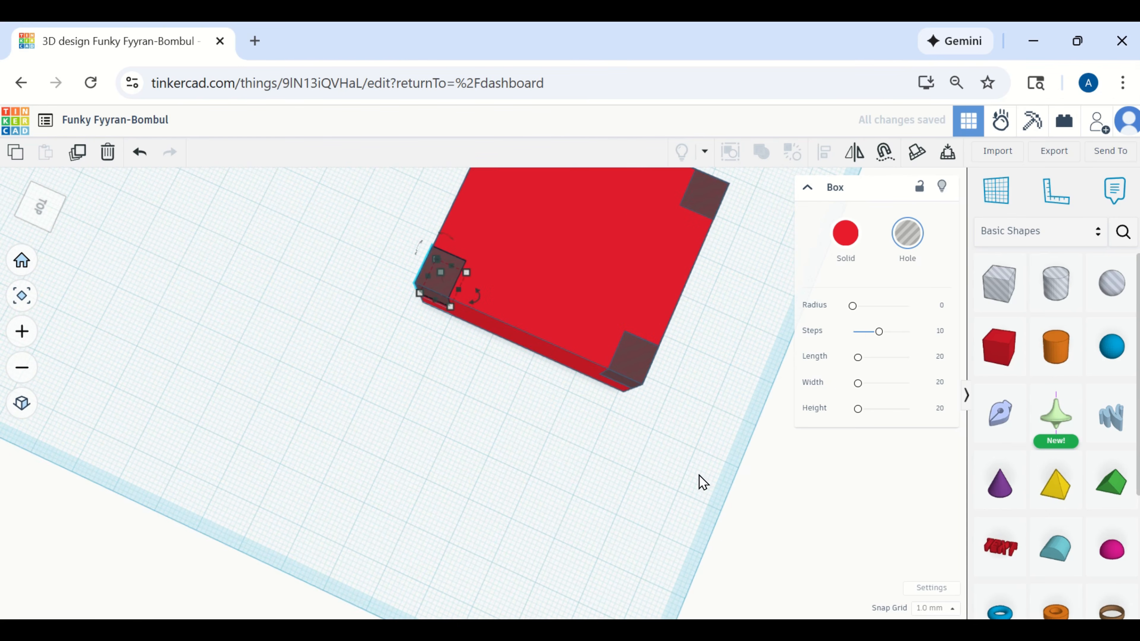
Examine the four corner hole cubes in the red block from above and from the side
middle_drag(700, 478, 612, 507)
scroll(604, 494, up, 2)
scroll(603, 490, down, 1)
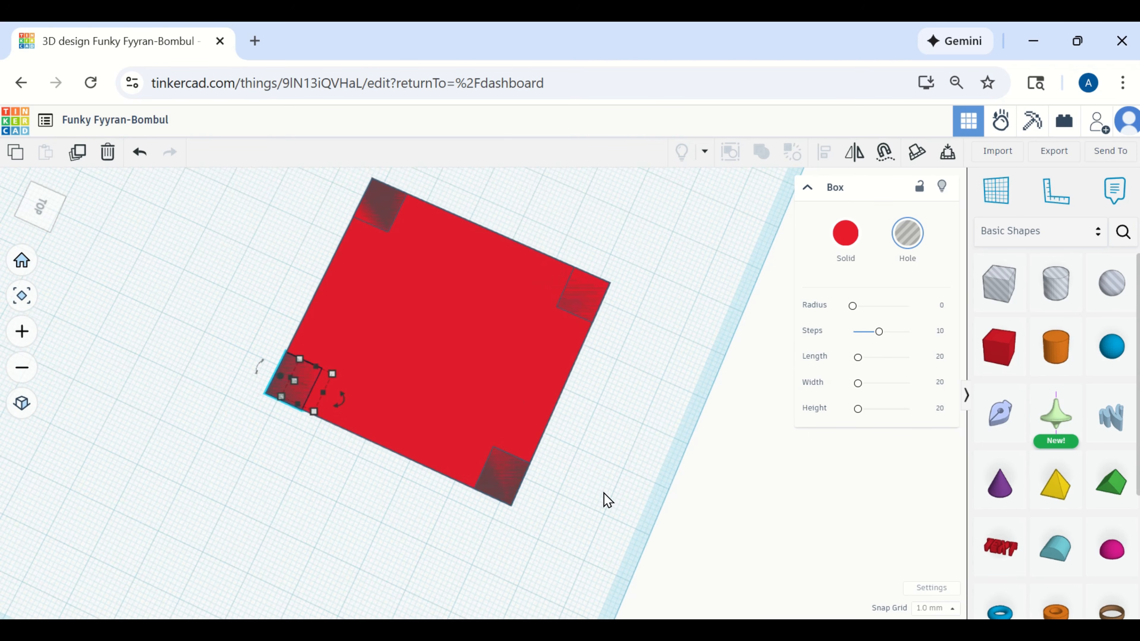
scroll(609, 498, down, 1)
middle_drag(605, 511, 611, 461)
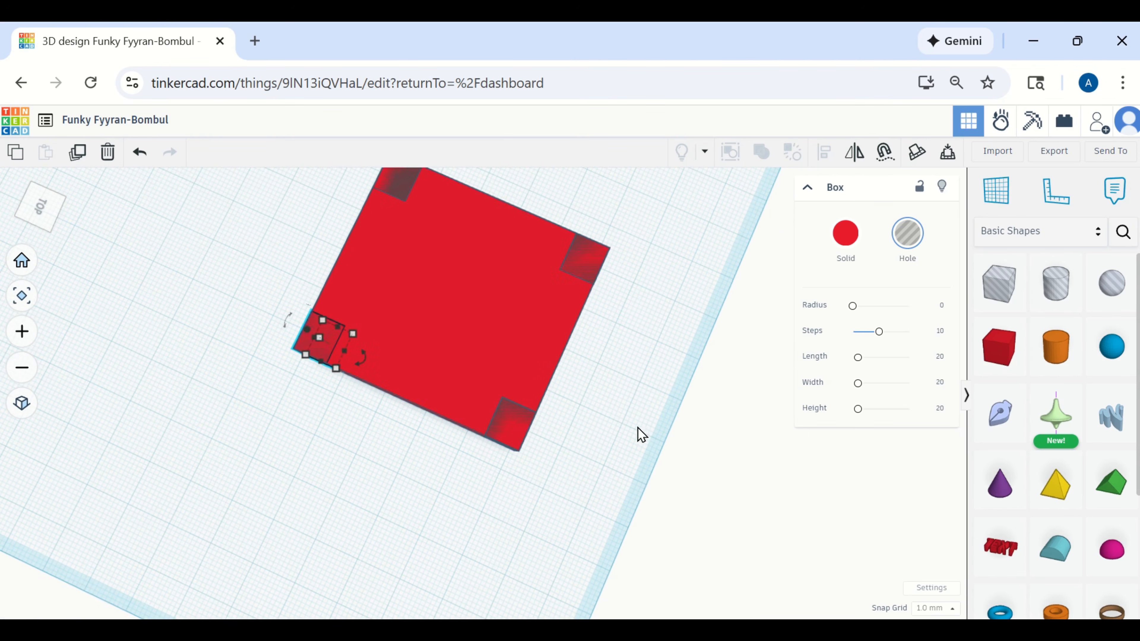
scroll(525, 517, up, 2)
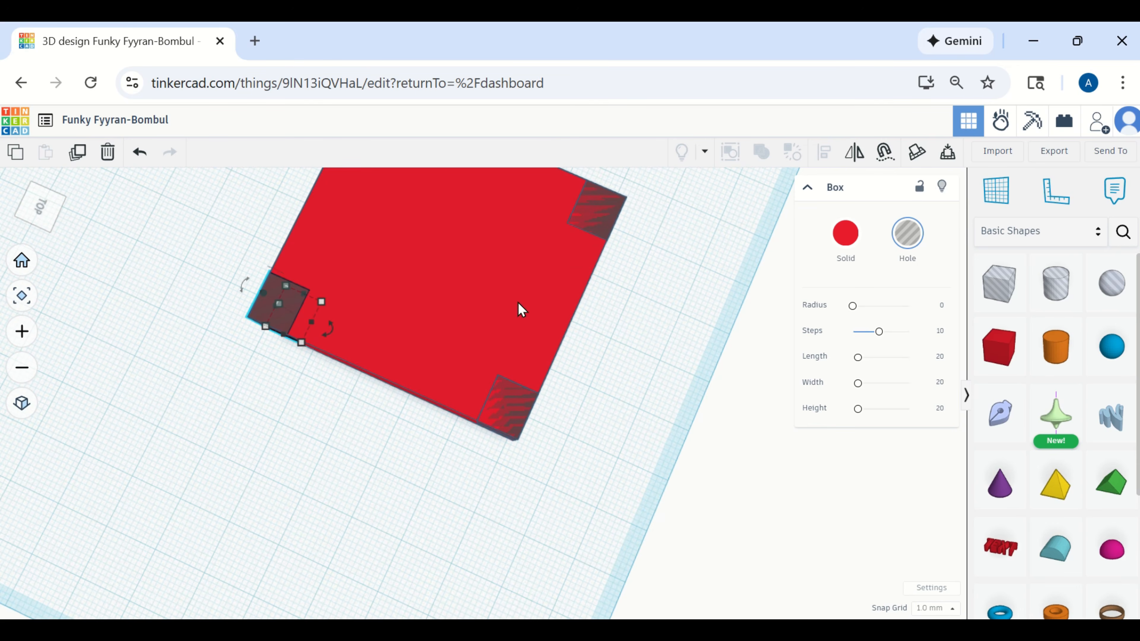
scroll(592, 382, down, 1)
scroll(596, 387, down, 1)
middle_drag(619, 398, 639, 478)
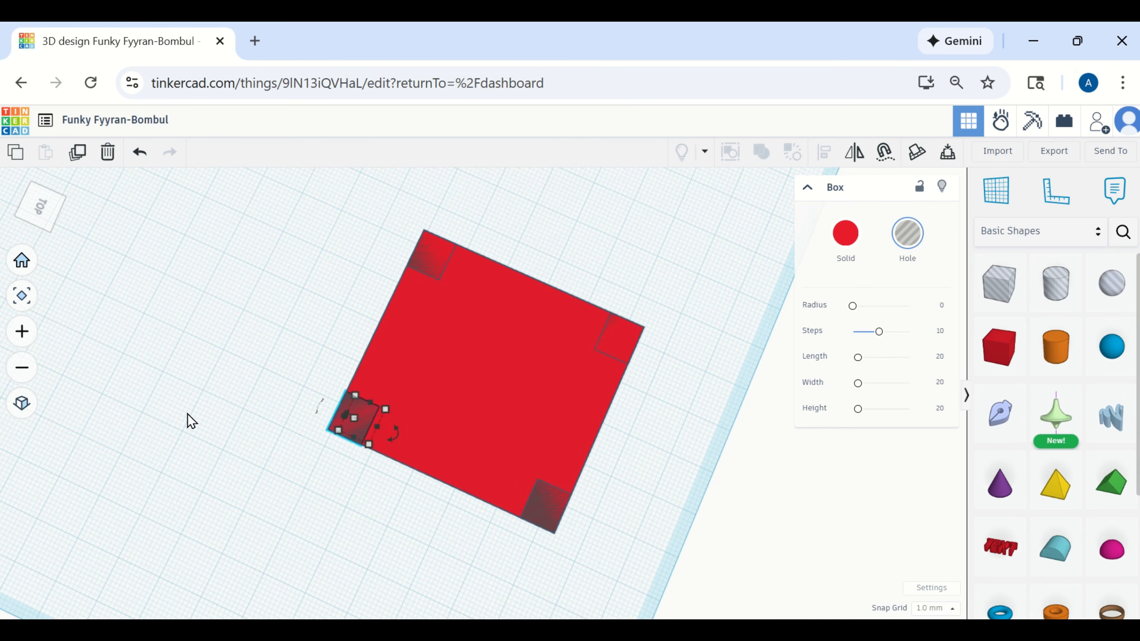
drag(310, 493, 351, 522)
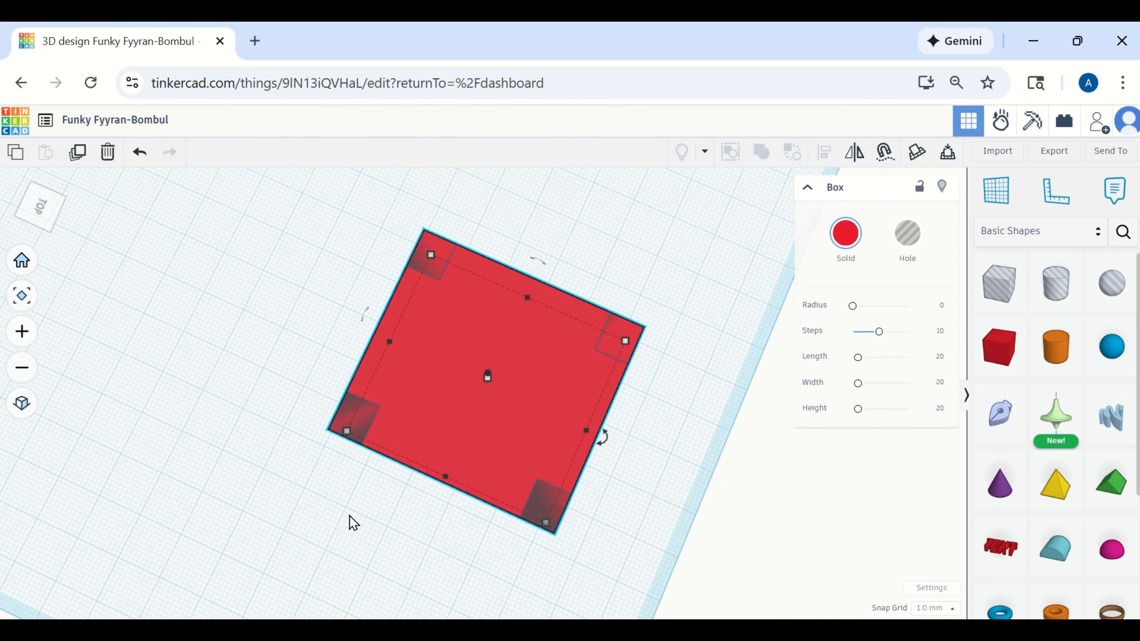
right_drag(351, 522, 478, 408)
scroll(478, 407, up, 5)
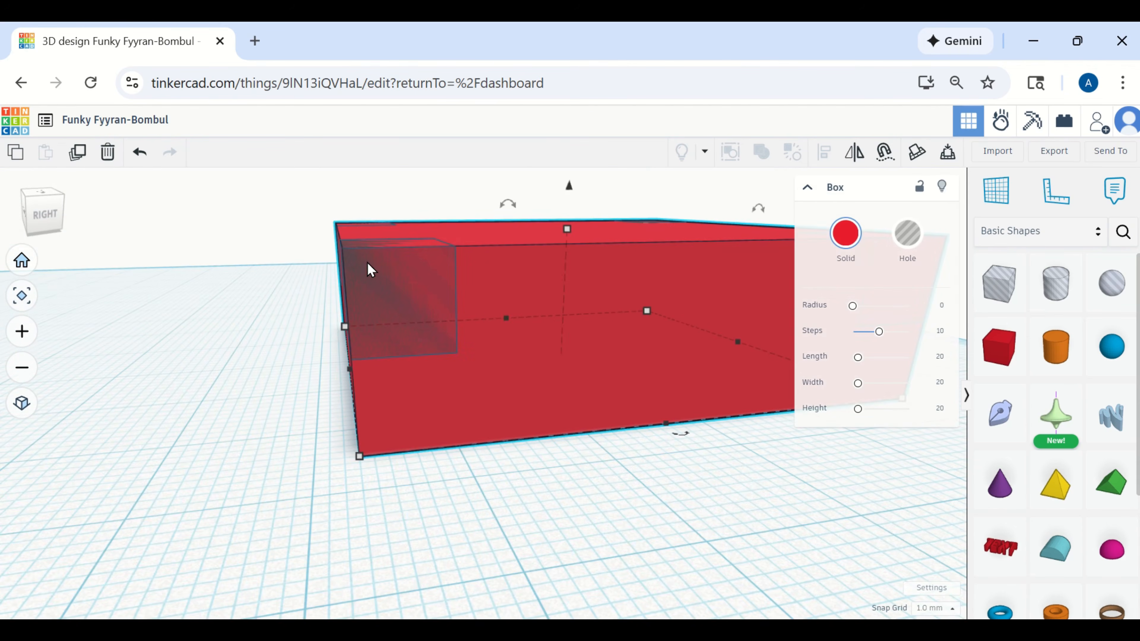
scroll(644, 612, down, 4)
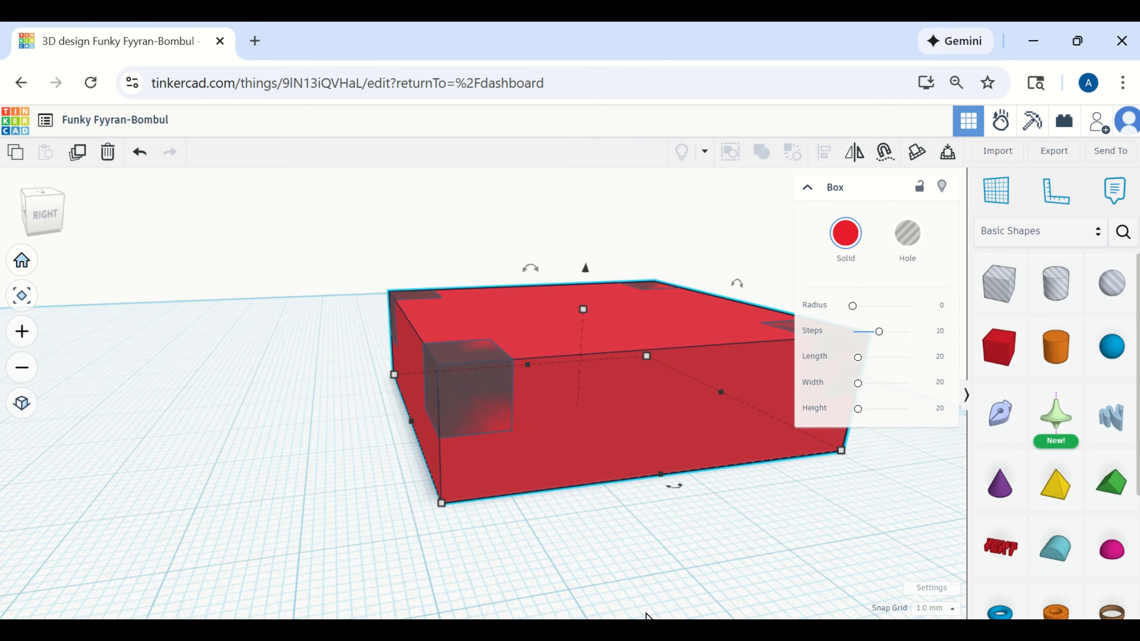
middle_drag(798, 546, 658, 531)
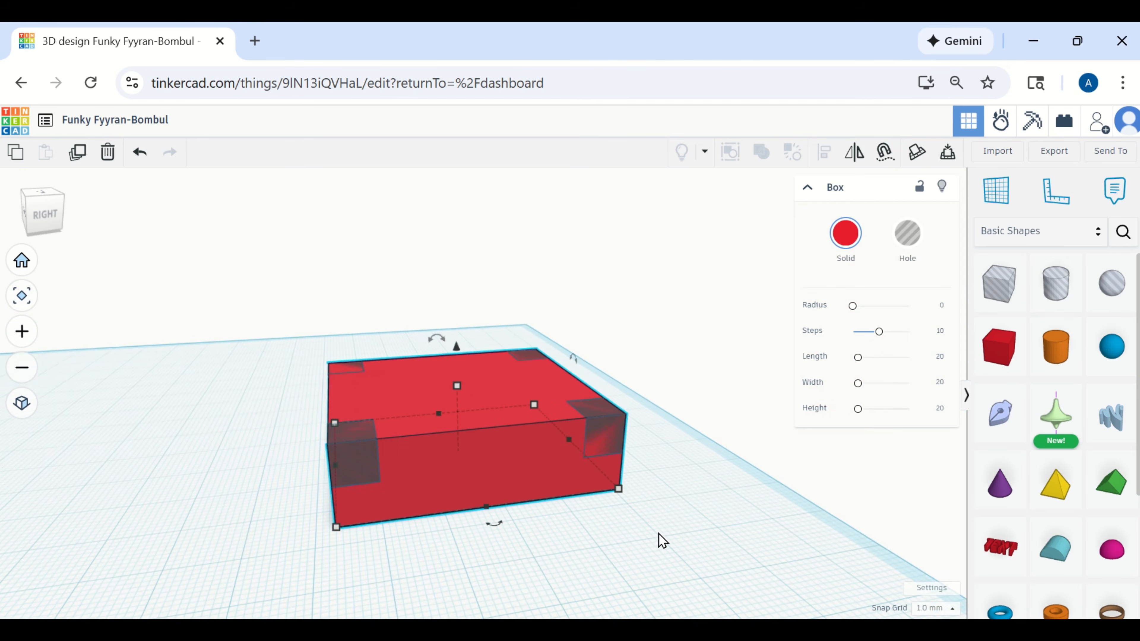
scroll(656, 527, down, 2)
Try turning the red block and all four corner cubes into holes together, and undo the change
drag(284, 319, 725, 576)
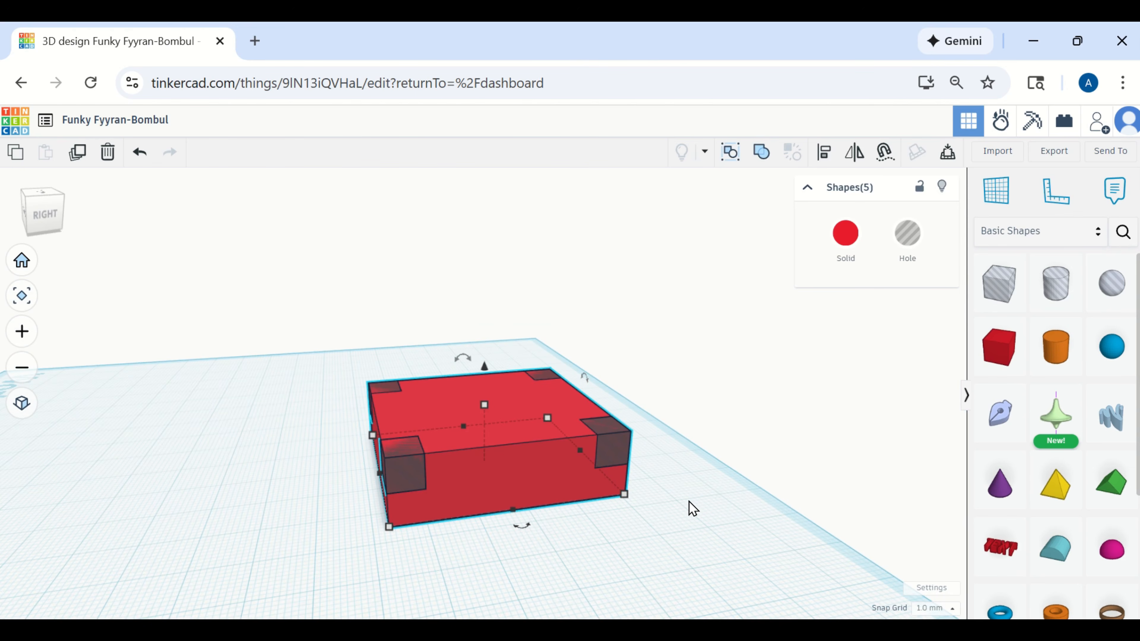
click(910, 244)
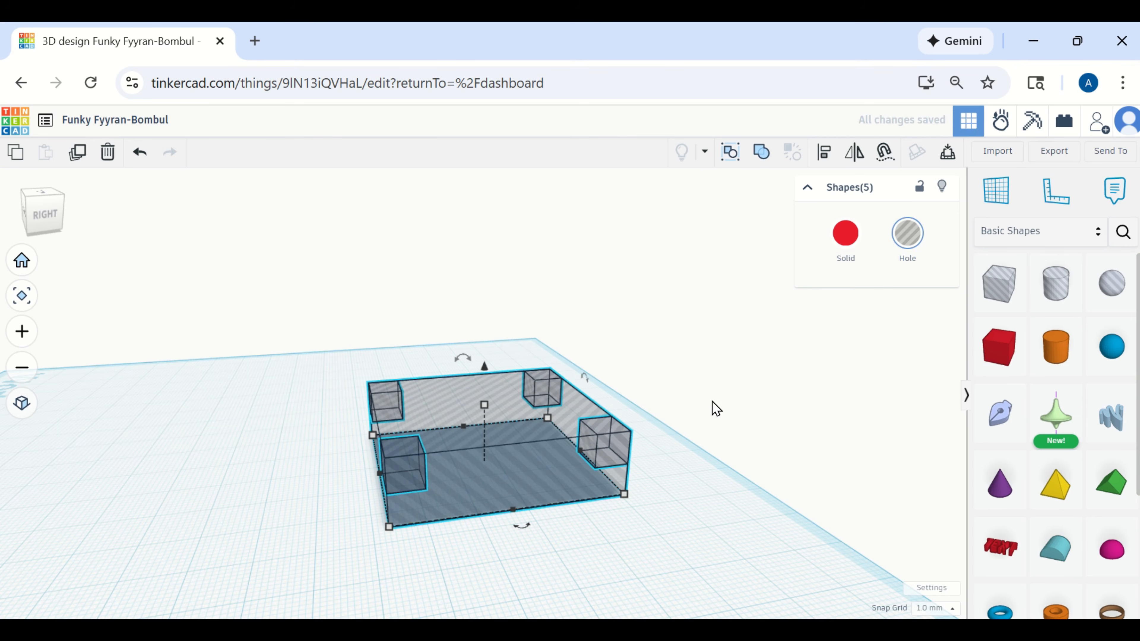
click(709, 427)
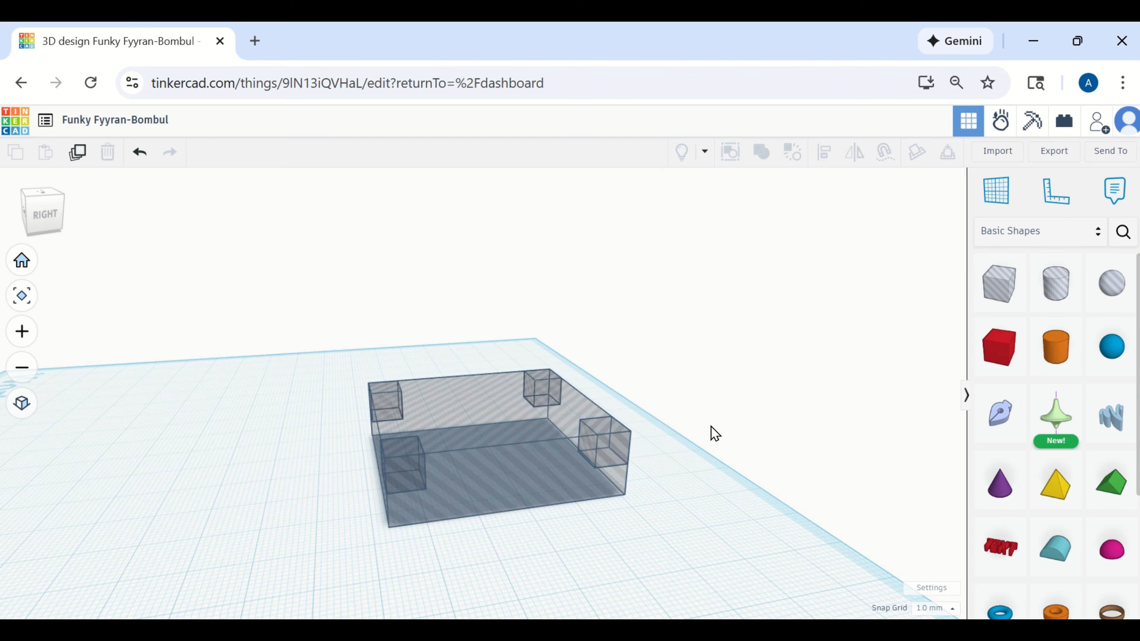
key(ctrl+z)
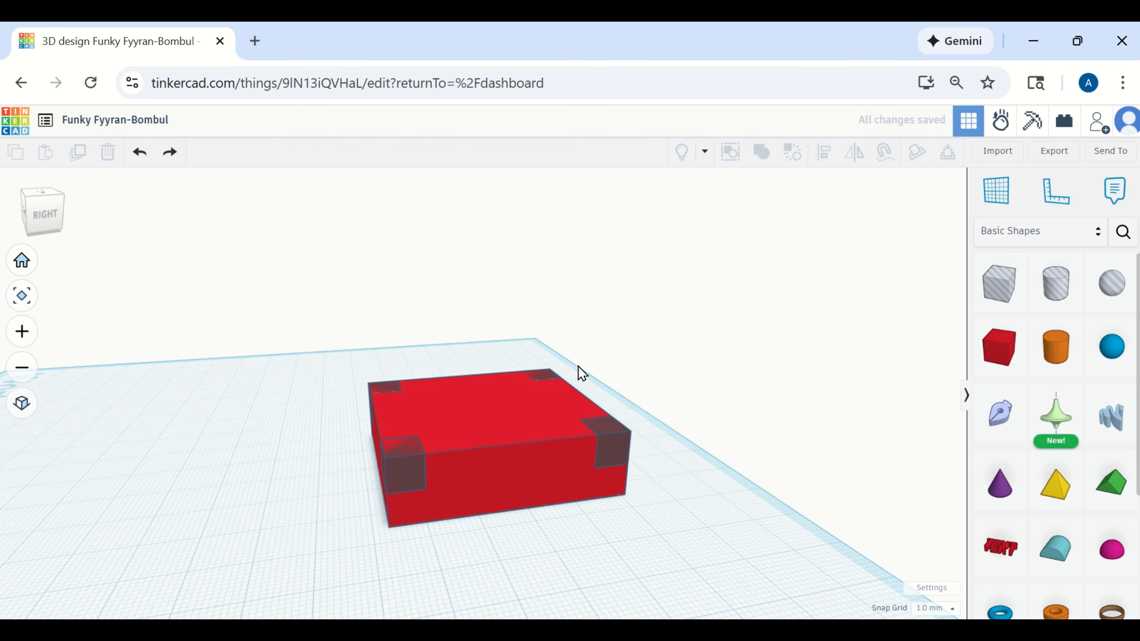
Combine the red block and its four corner holes into a union group to cut the notches, and clear the selection
drag(275, 321, 716, 565)
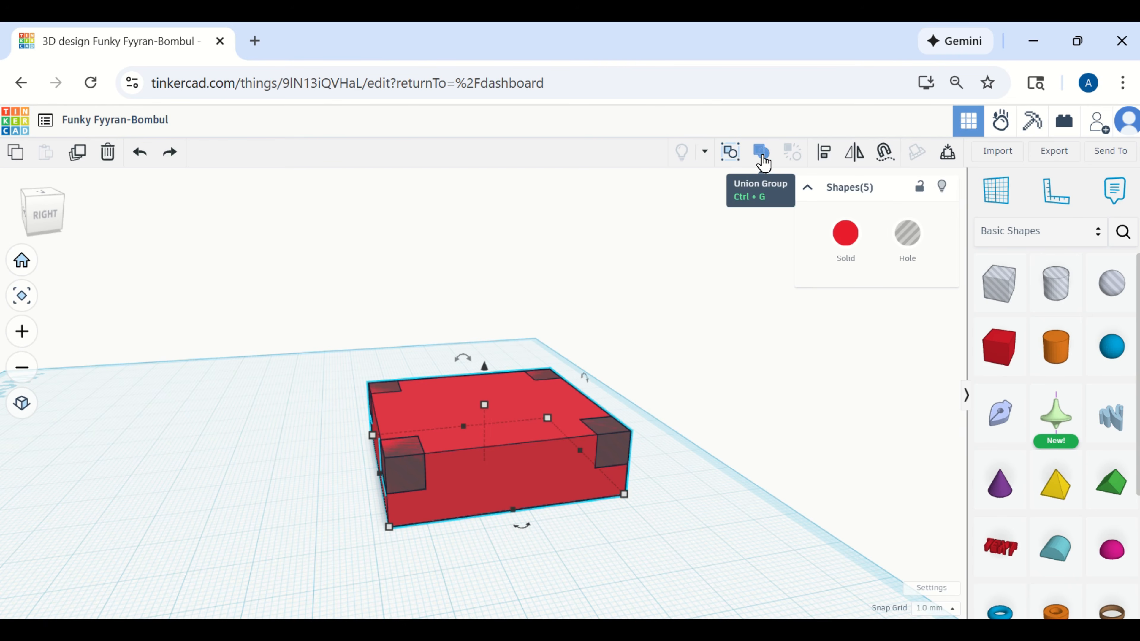
click(768, 160)
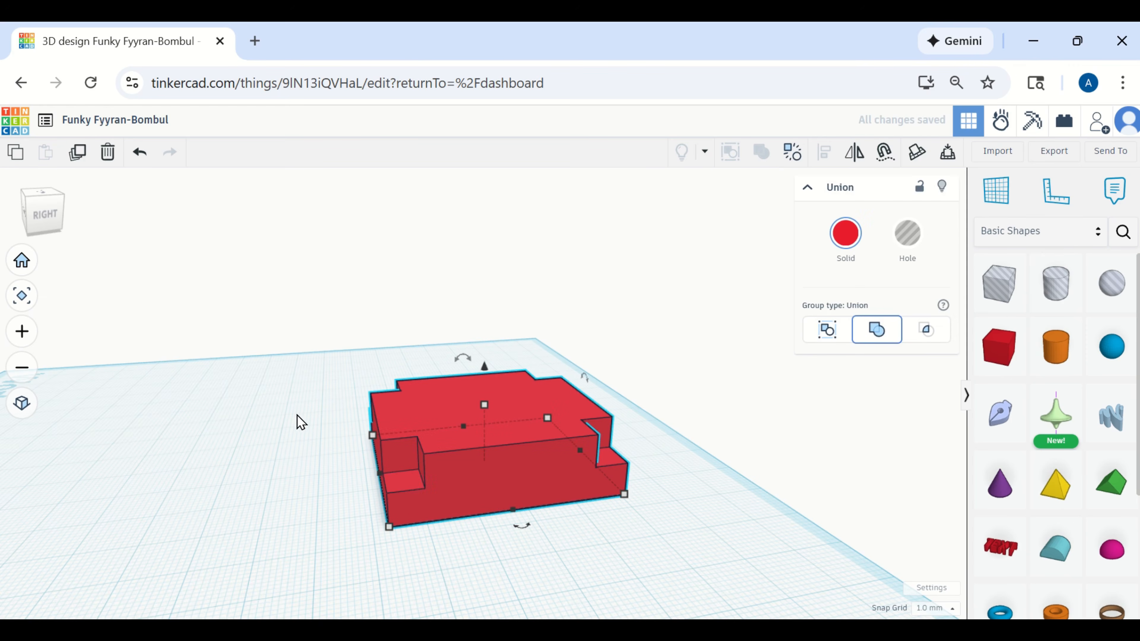
scroll(305, 427, down, 1)
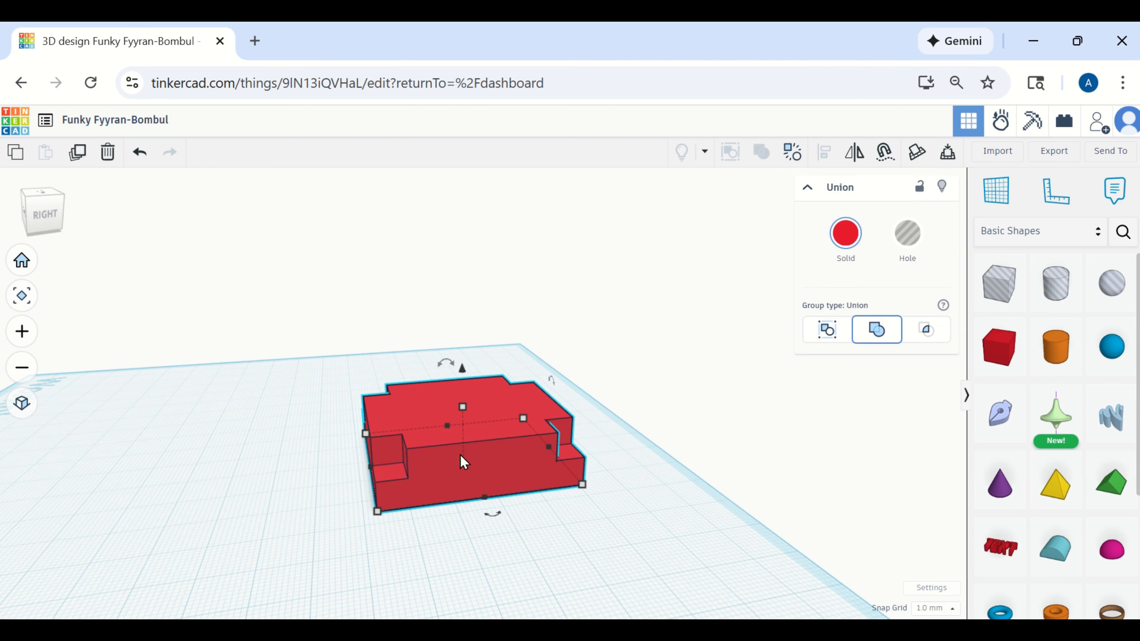
middle_drag(326, 496, 438, 530)
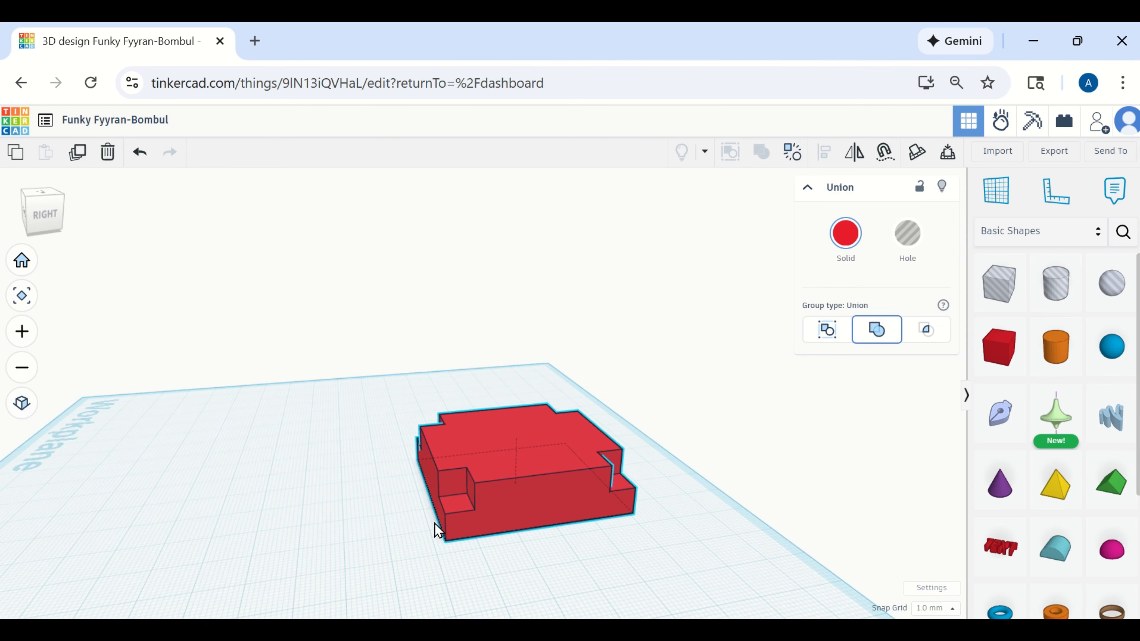
click(360, 528)
right_drag(367, 522, 566, 536)
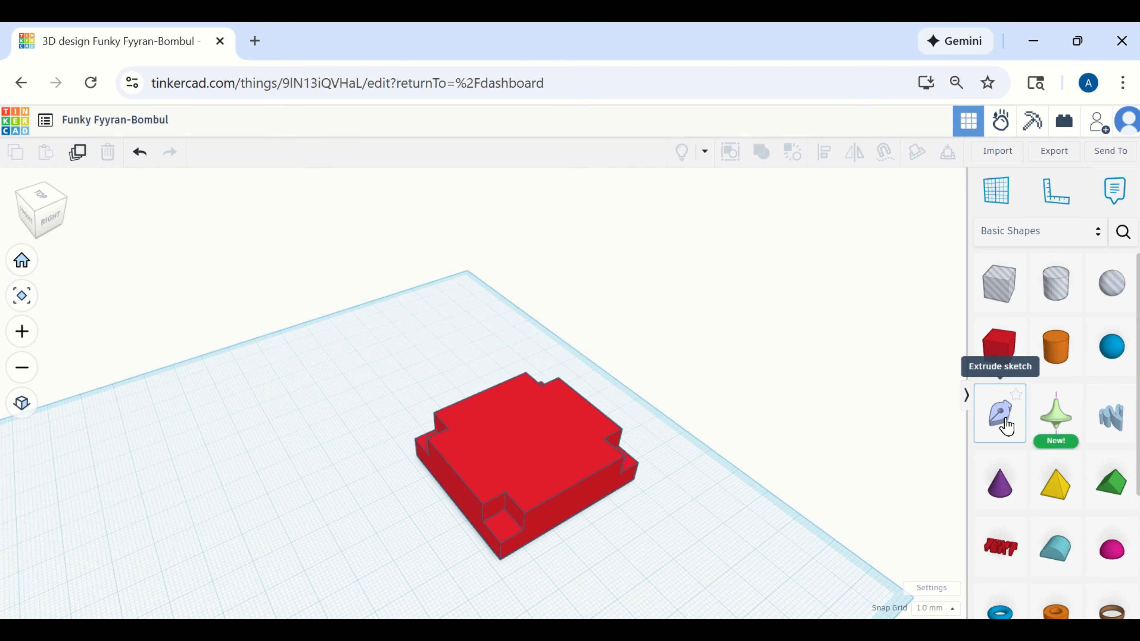
Place an extrude sketch on top of the notched block and draw a closed diamond 20 mm wide and 20 mm high centred on the axes
mouse_move(1007, 426)
mouse_down()
mouse_move(476, 464)
mouse_move(537, 444)
mouse_up()
scroll(535, 445, up, 3)
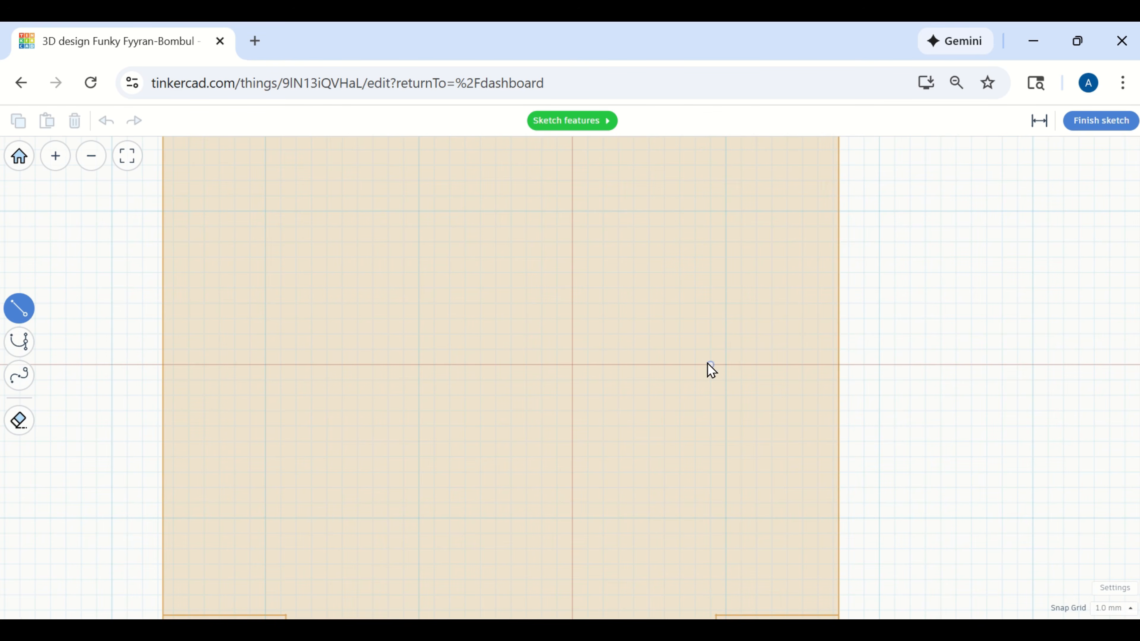
click(726, 364)
click(572, 211)
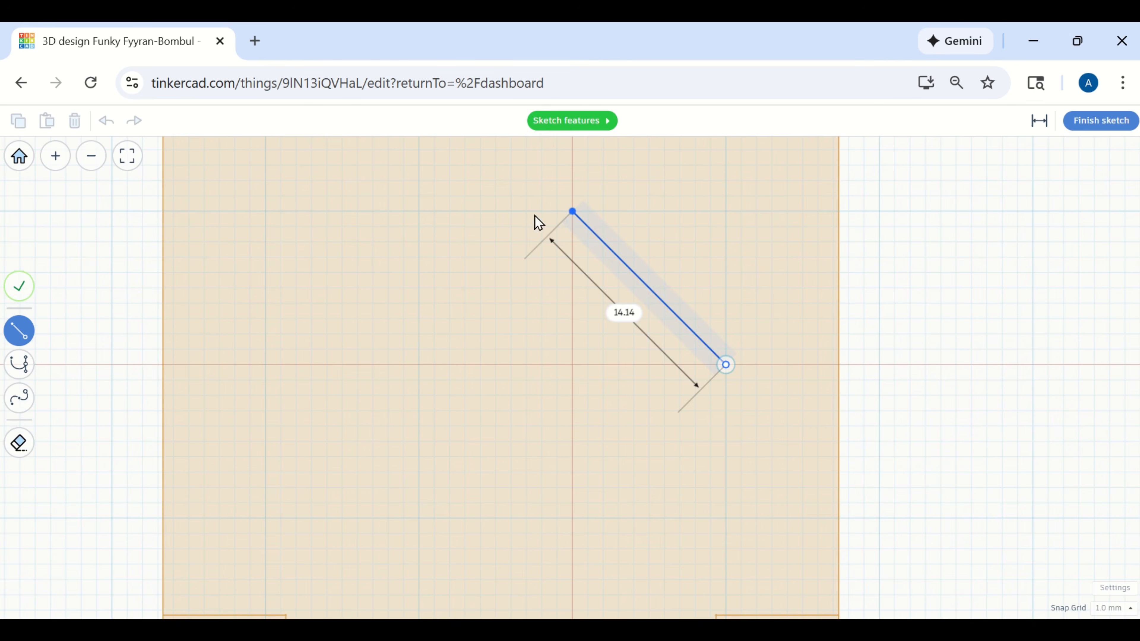
click(419, 365)
click(572, 519)
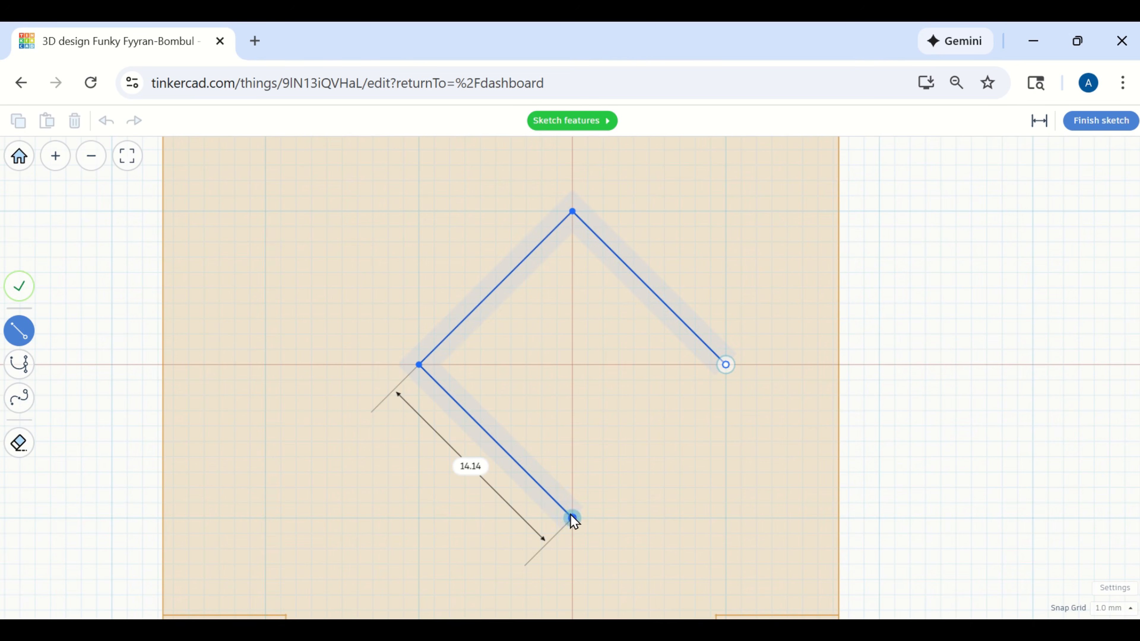
click(726, 365)
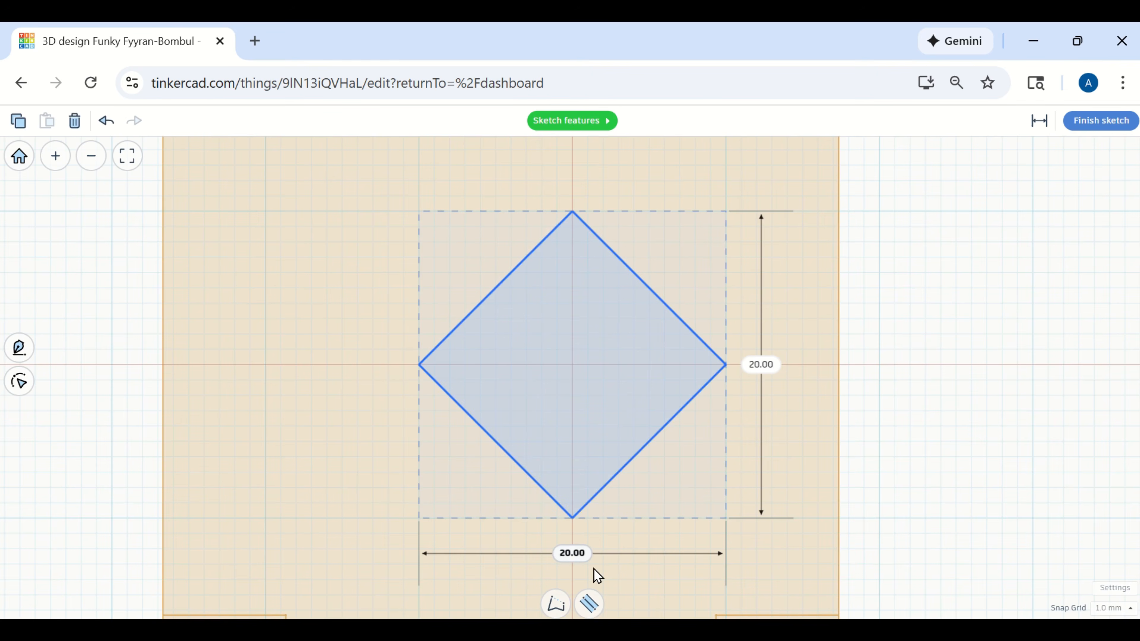
Set the diamond's width to 50 mm and return it to 20 mm
click(569, 554)
text(50)
key(Return)
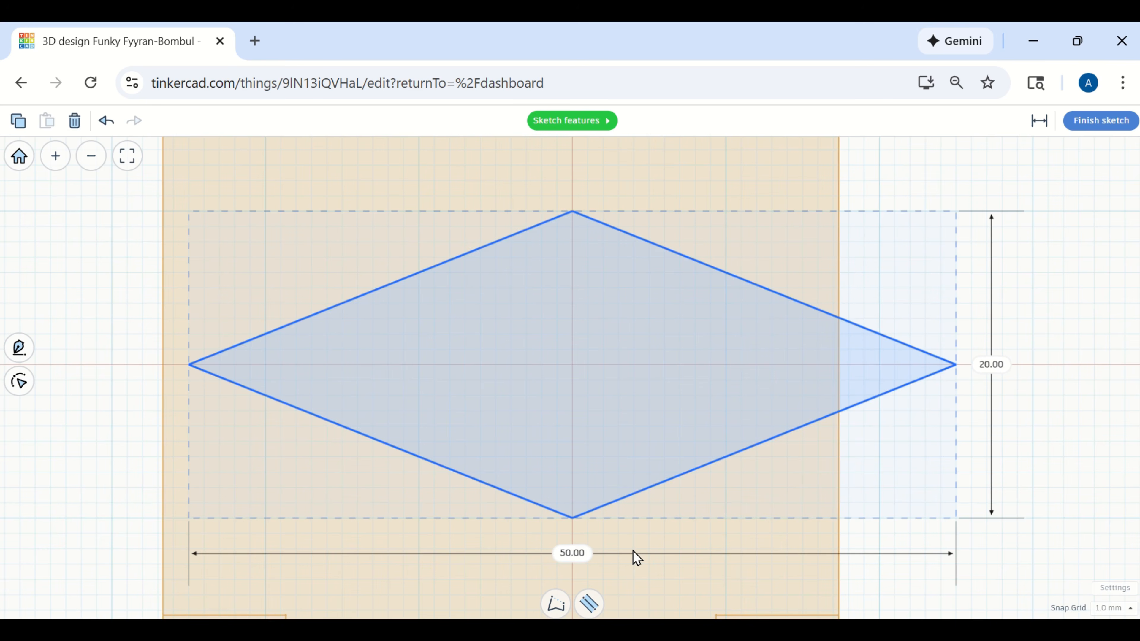
click(567, 554)
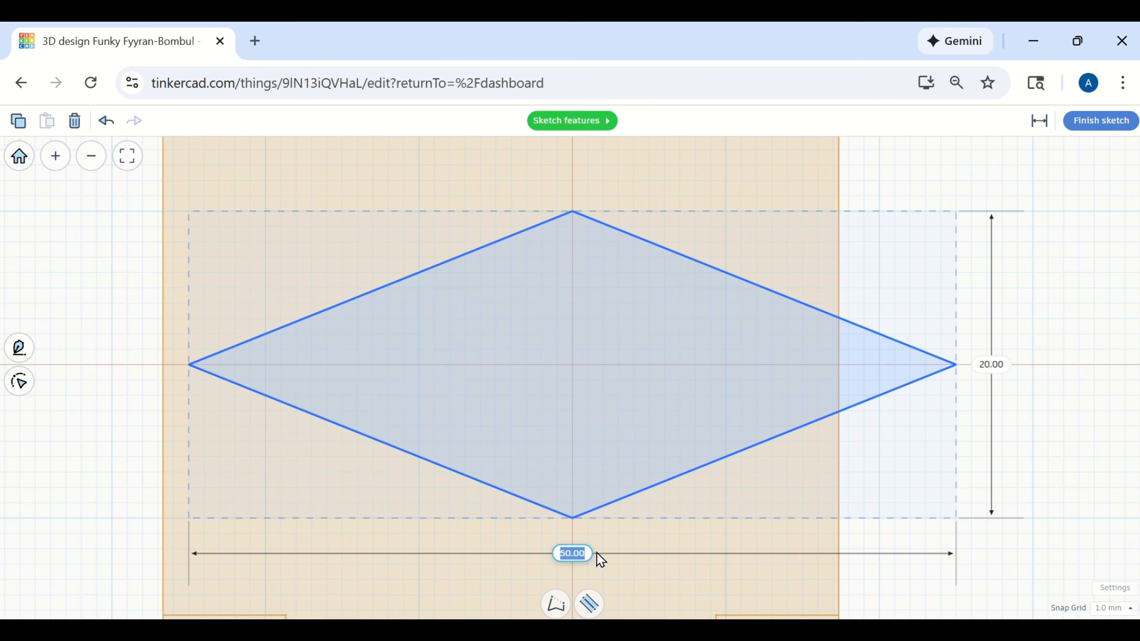
text(20)
key(Return)
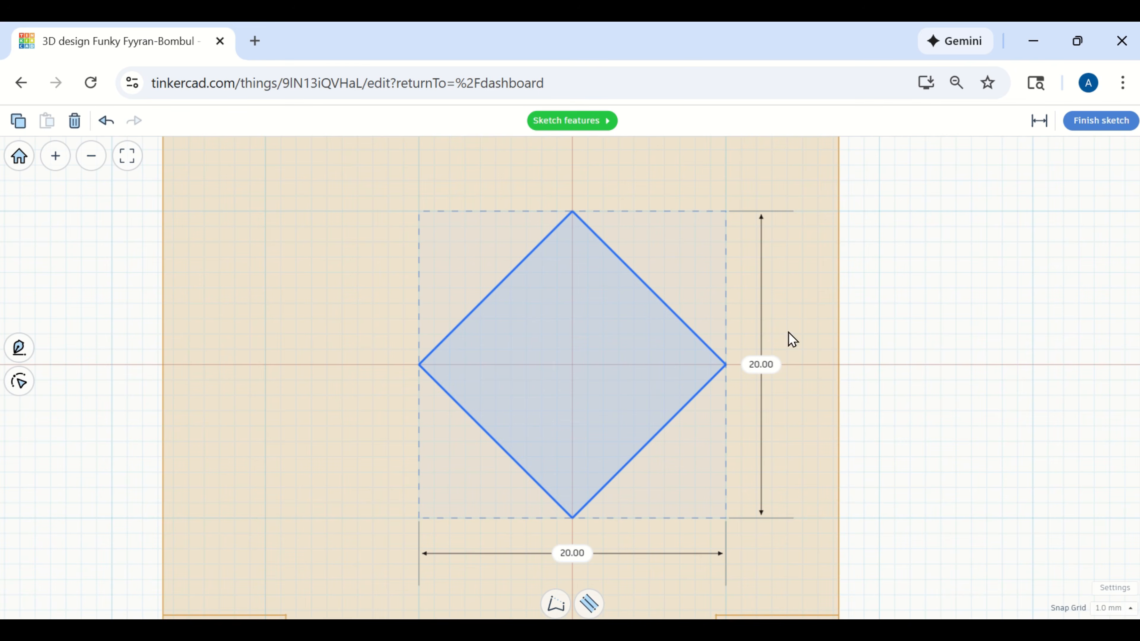
Convert the diamond's four straight sides into curves to form a circle, and clear the selection
click(947, 343)
click(691, 335)
double_click(687, 324)
click(688, 324)
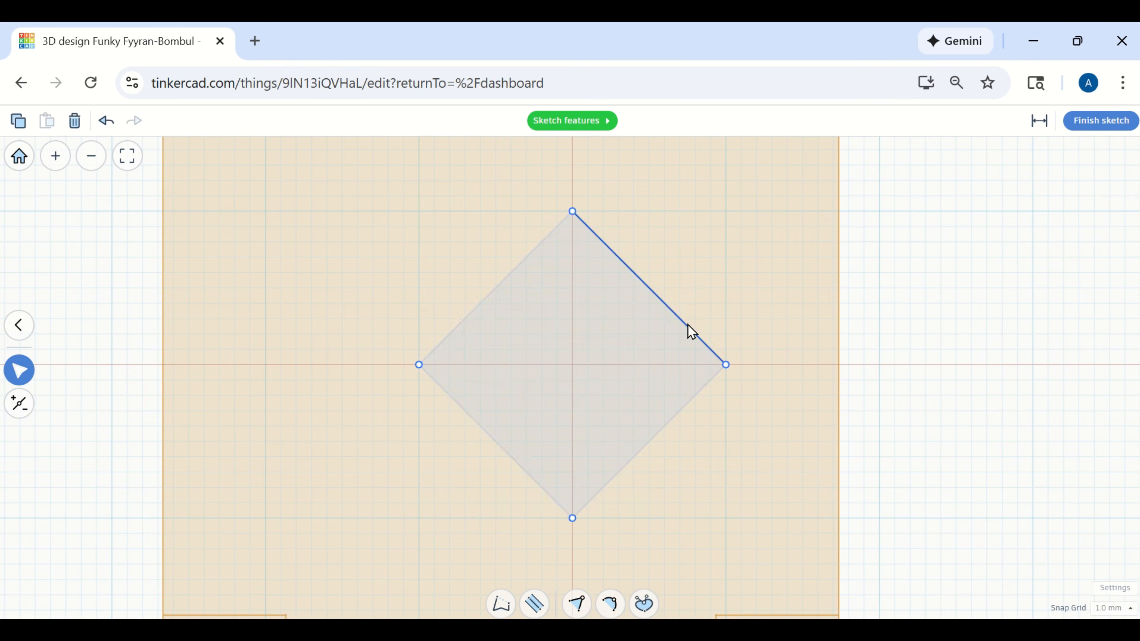
double_click(688, 325)
click(688, 325)
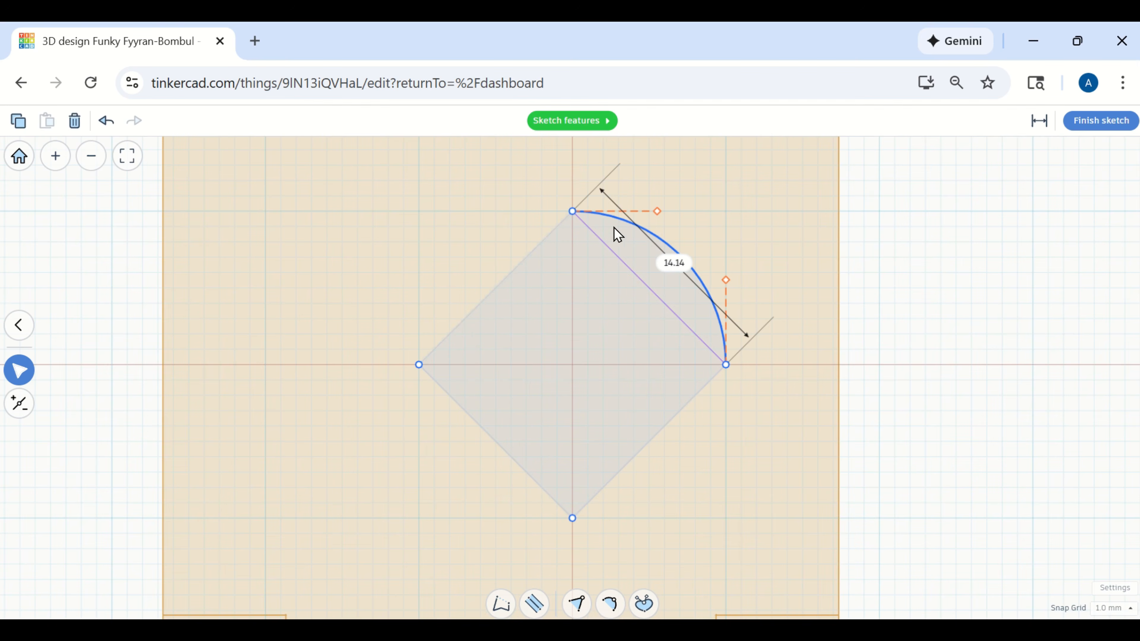
click(657, 438)
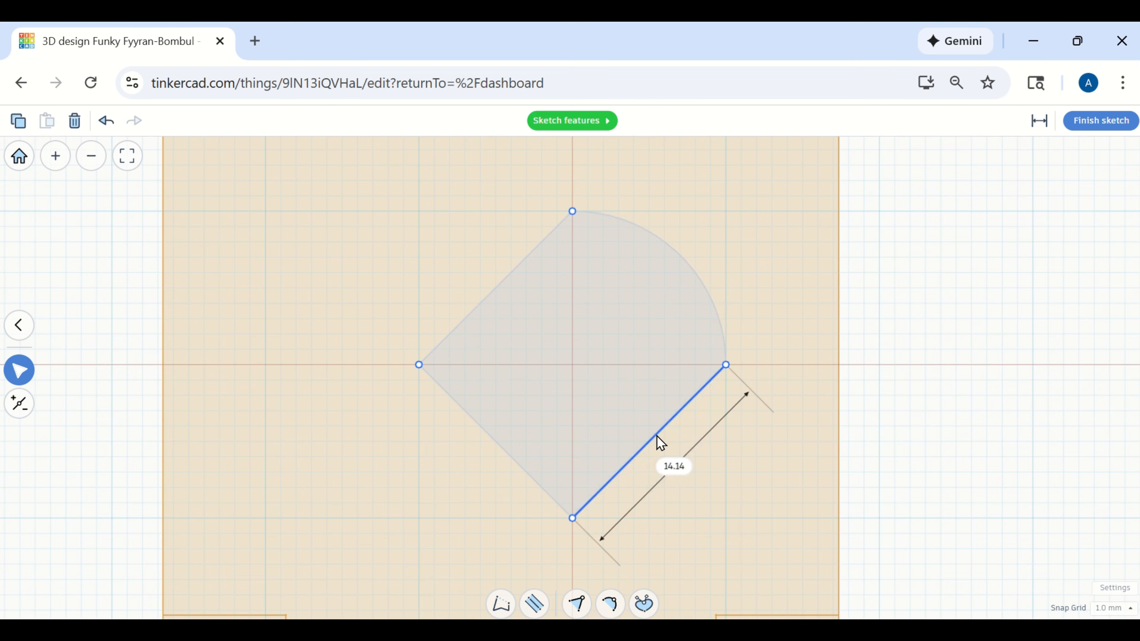
click(509, 451)
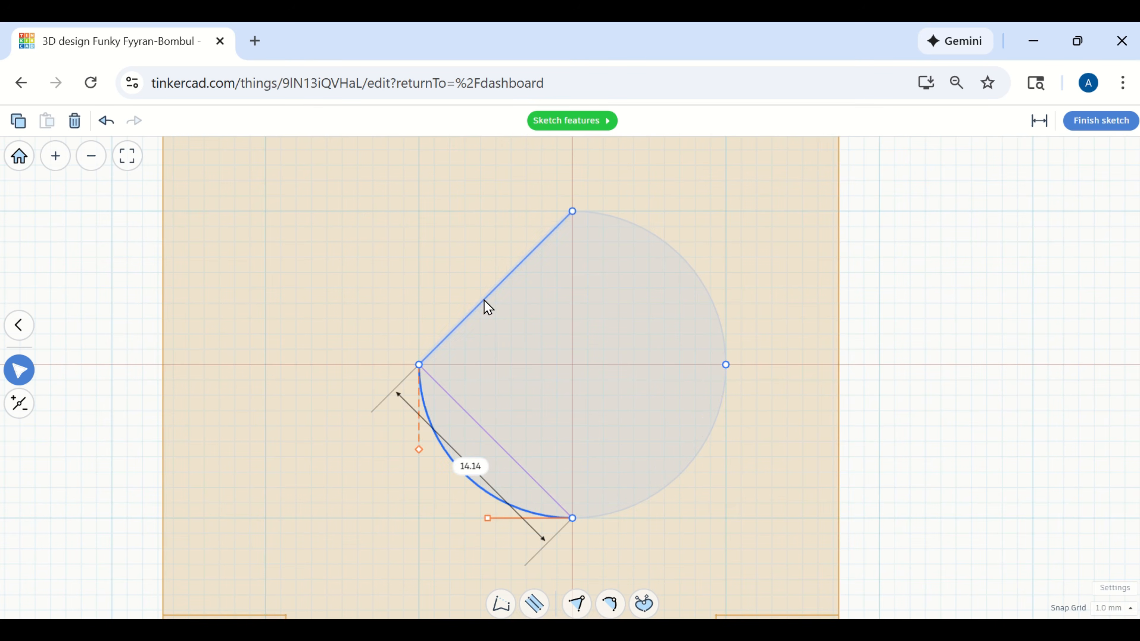
click(484, 300)
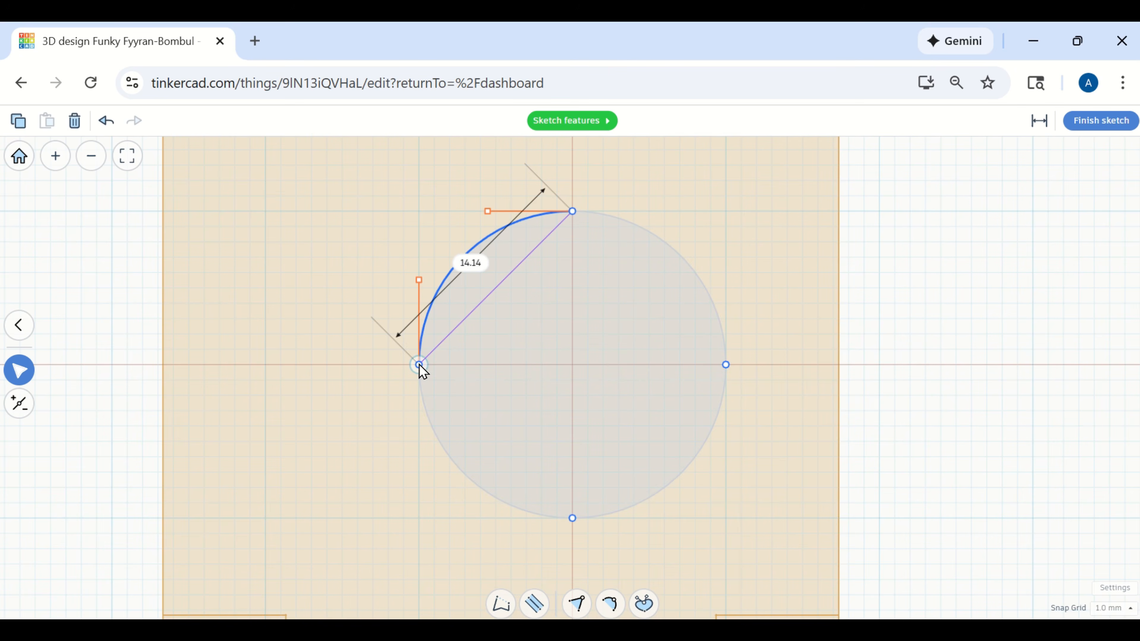
click(1011, 326)
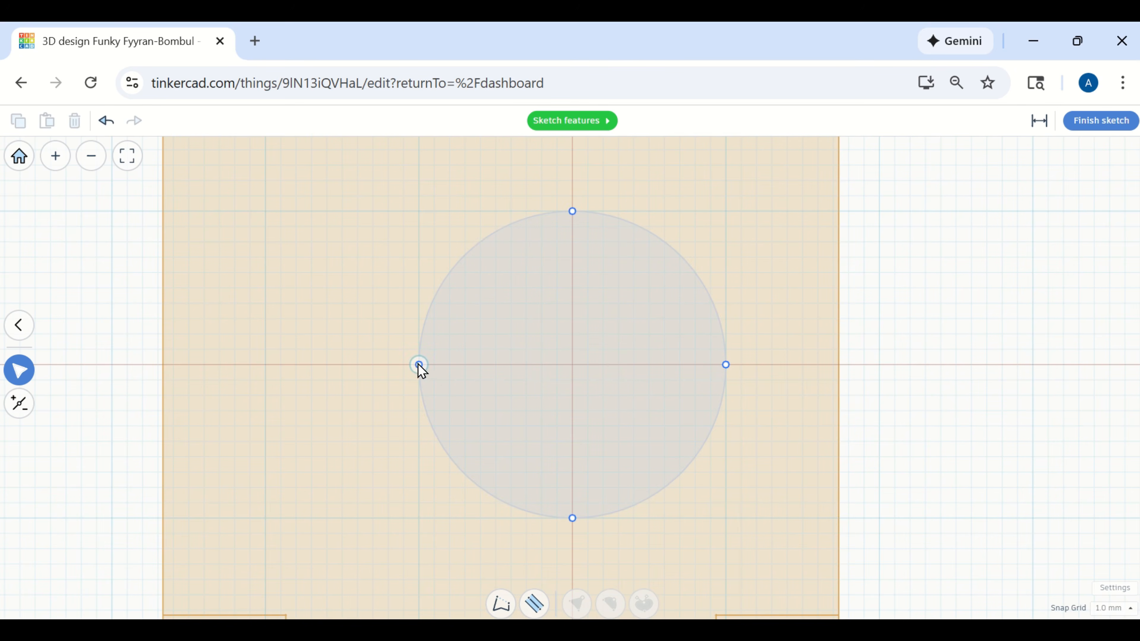
Reshape the circle into a crescent: move its left point 11 mm outward, its right point inward across the vertical axis, and its top point 9 mm right and 2 mm up
drag(419, 365, 250, 365)
drag(726, 365, 465, 350)
drag(574, 209, 718, 180)
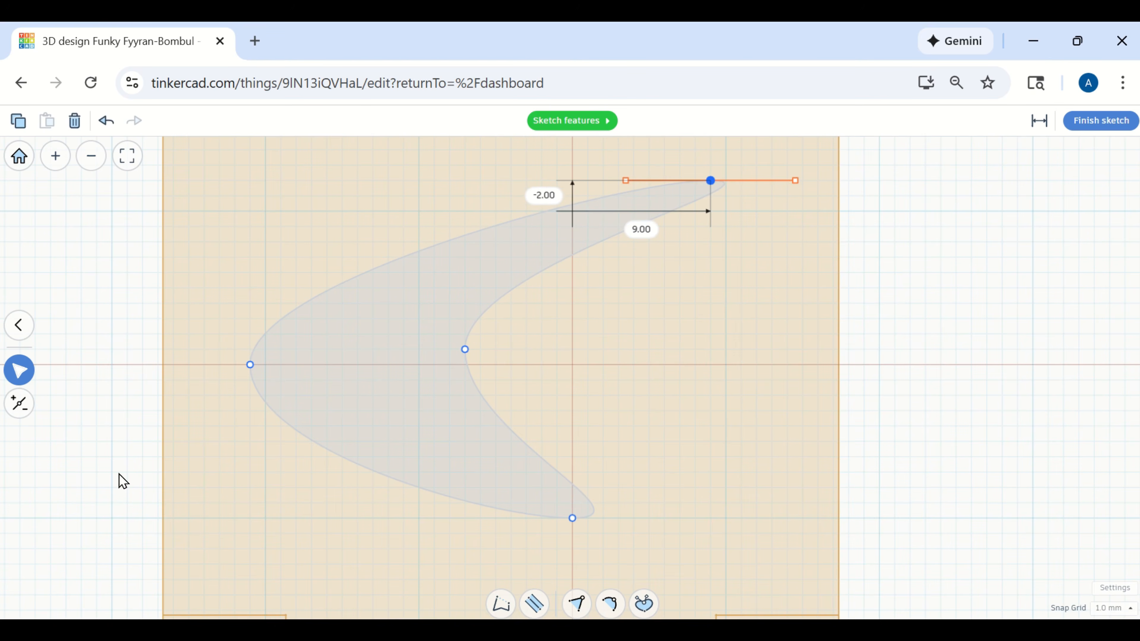
Add extra points along the crescent's outline, pull its inner edge outward, move the bottom point 10 mm left and 4 mm down, and finish the sketch
click(17, 408)
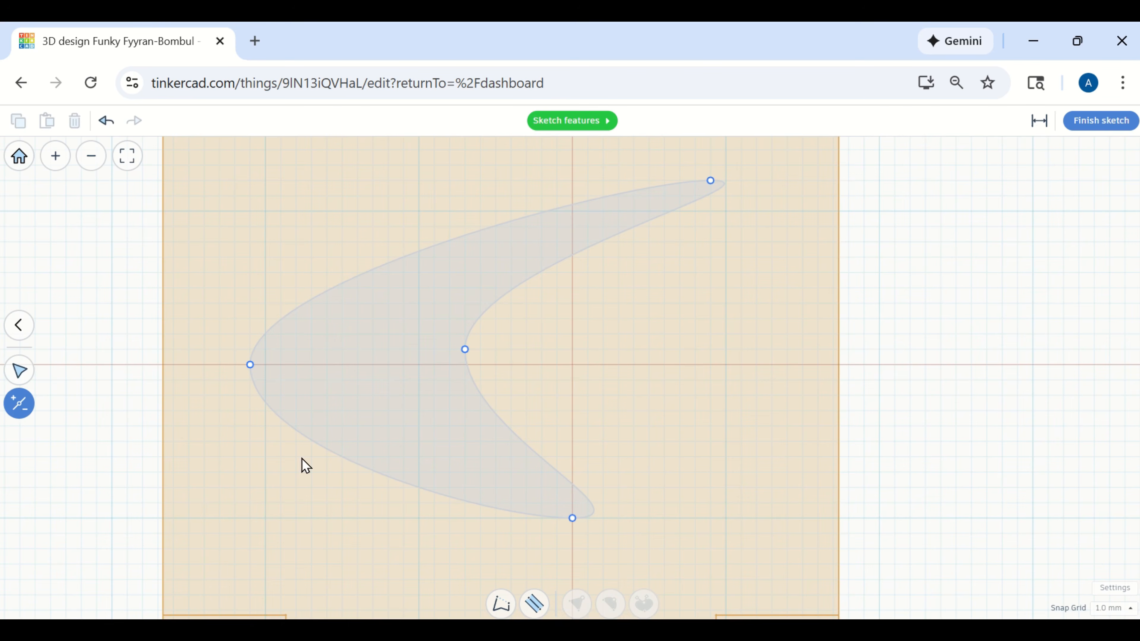
click(352, 459)
click(380, 267)
click(27, 373)
drag(538, 273, 711, 334)
drag(572, 519, 420, 589)
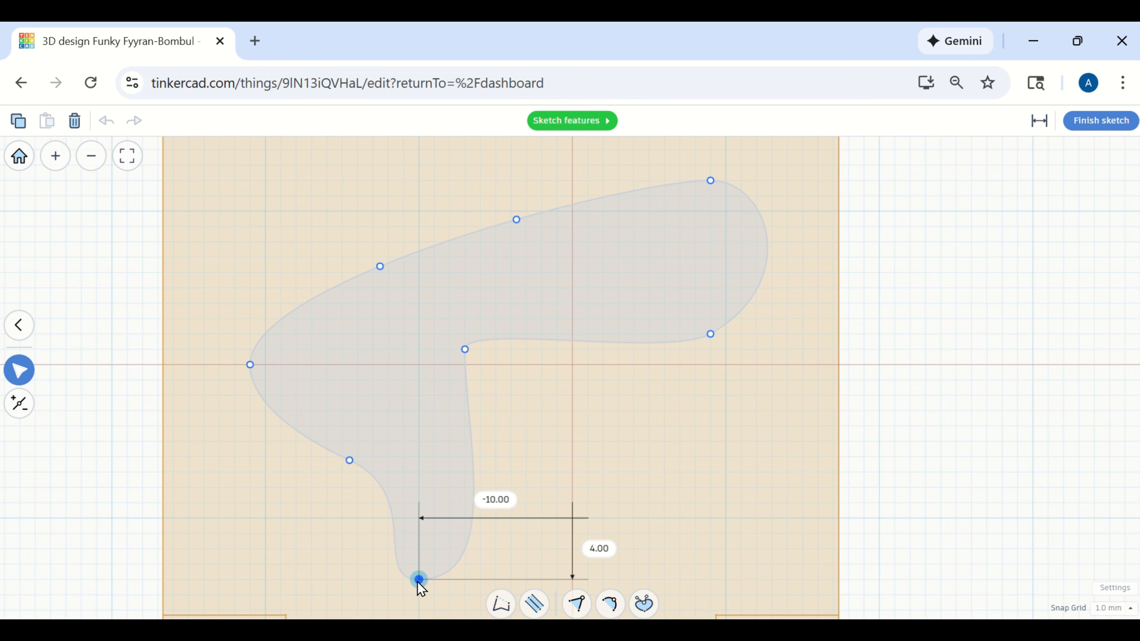
click(1095, 122)
Lower the extruded freeform shape into the red block until its top is flush with the block's upper face, and clear the selection
scroll(562, 452, down, 3)
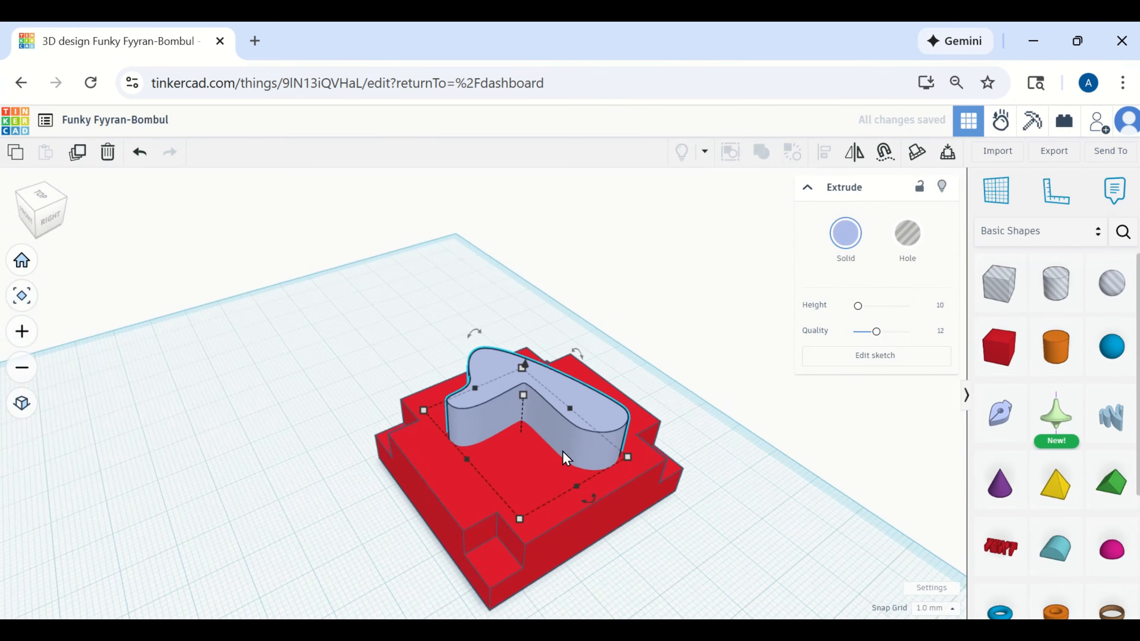
scroll(676, 463, up, 3)
scroll(691, 456, down, 3)
scroll(751, 461, down, 1)
middle_drag(755, 468, 729, 485)
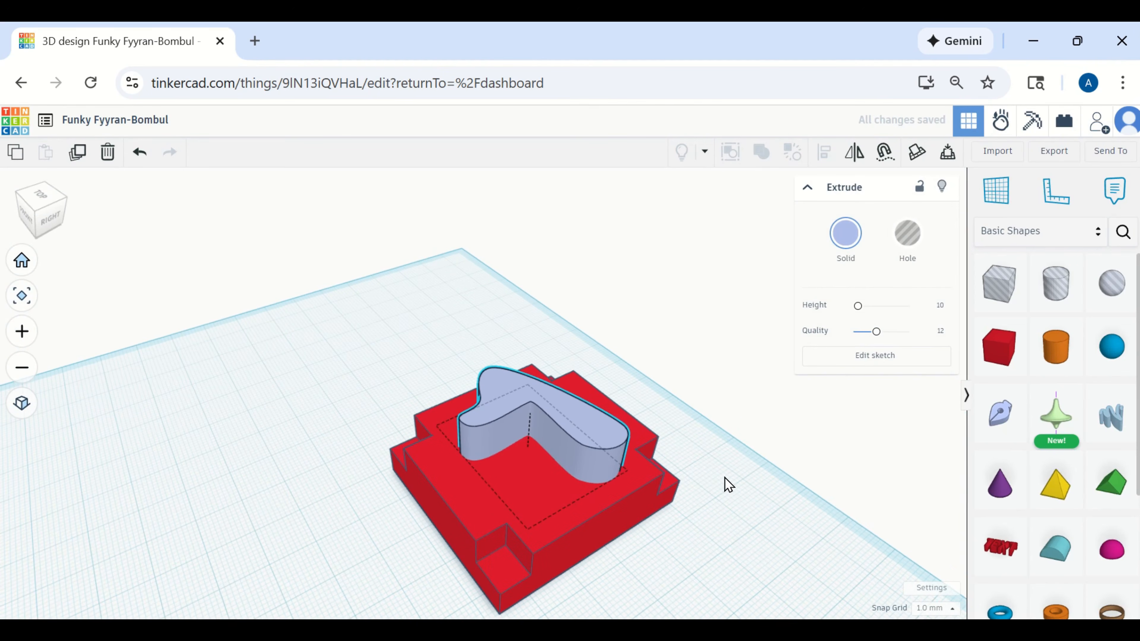
right_drag(766, 456, 497, 436)
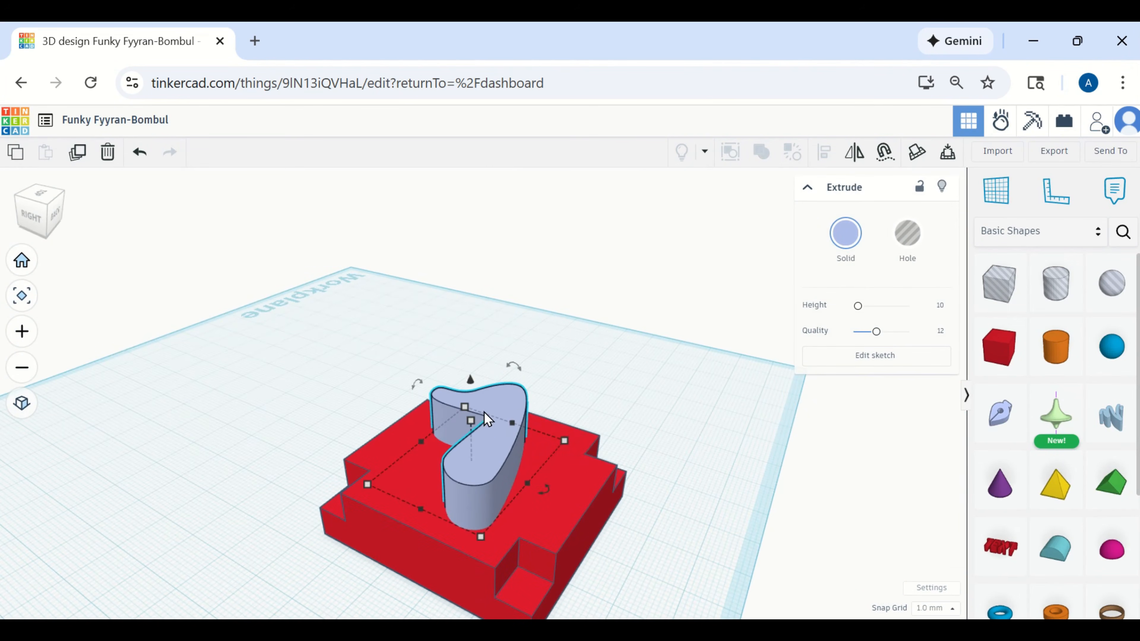
drag(470, 421, 516, 507)
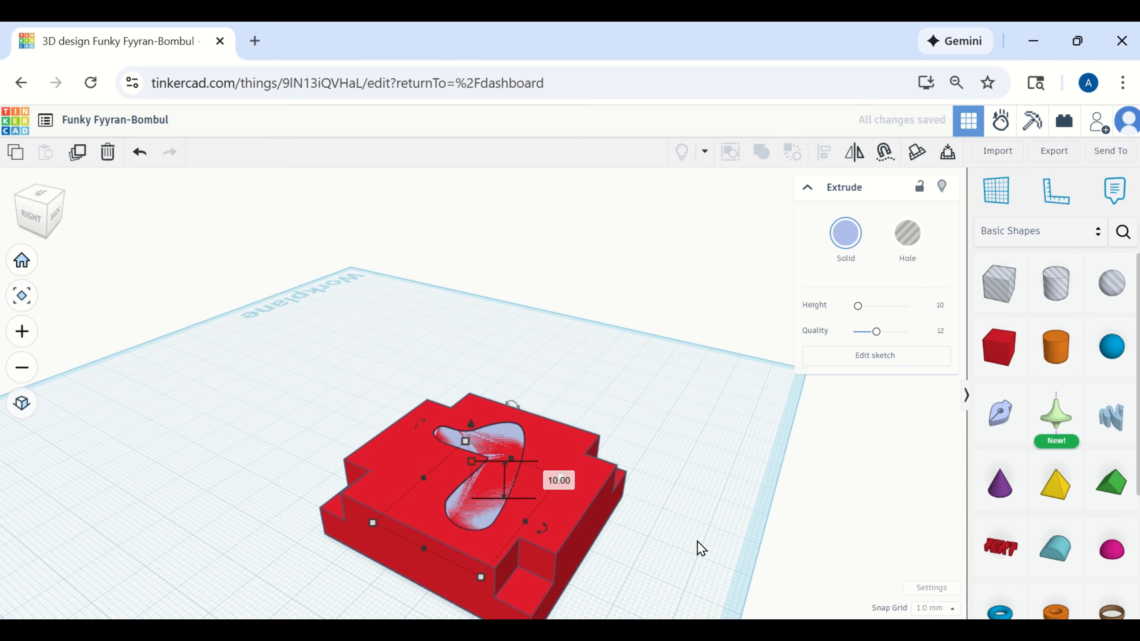
click(697, 550)
right_drag(698, 548, 711, 501)
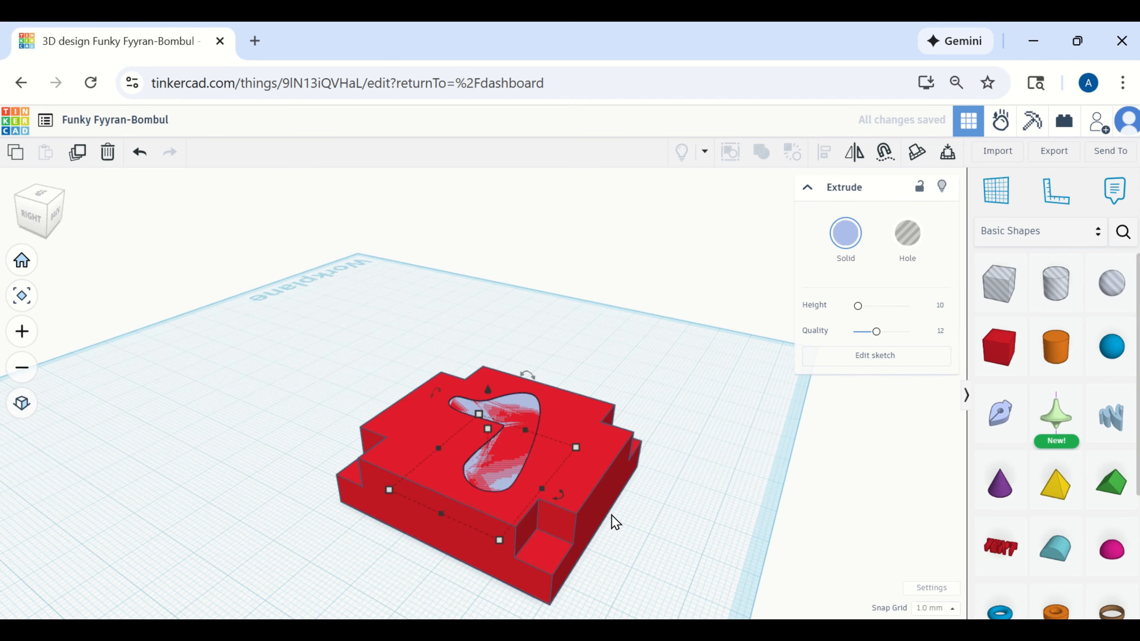
click(638, 530)
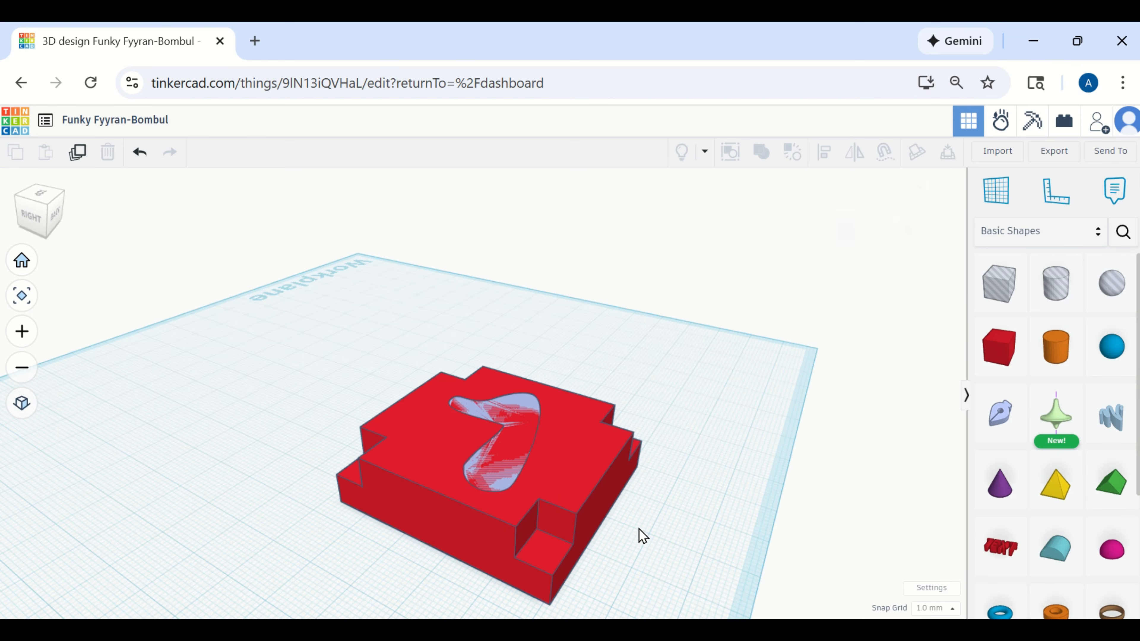
Turn the freeform extrusion embedded in the red block into a hole
click(509, 453)
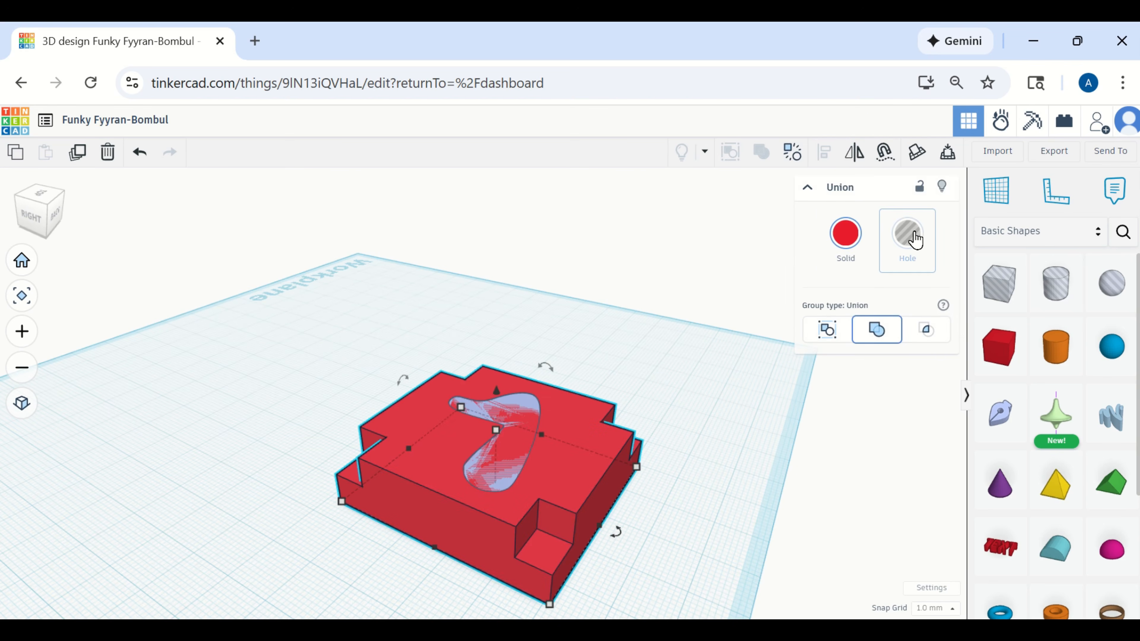
click(516, 444)
scroll(503, 468, up, 6)
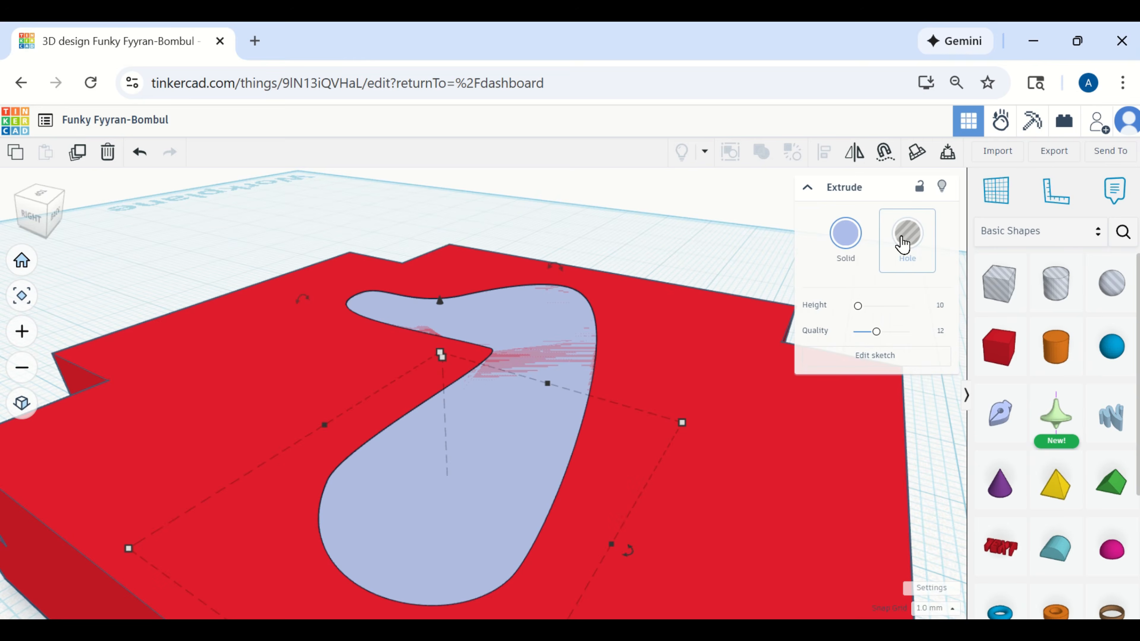
click(903, 244)
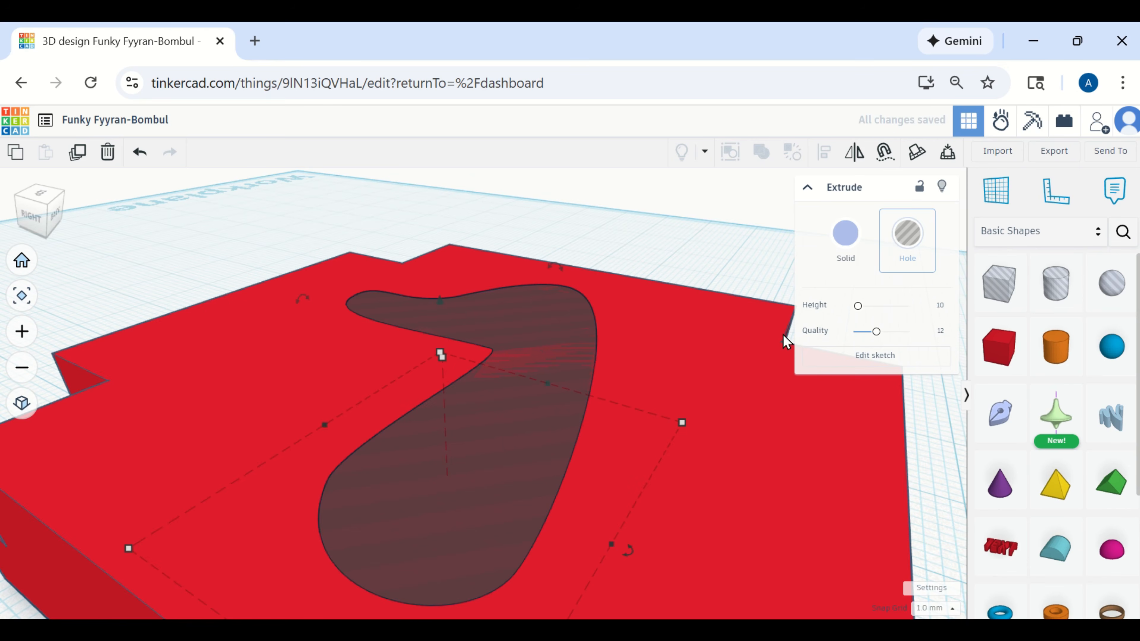
Combine the red block and the freeform hole into a union group to cut the pocket, and clear the selection
scroll(763, 440, down, 5)
click(413, 289)
drag(343, 281, 762, 589)
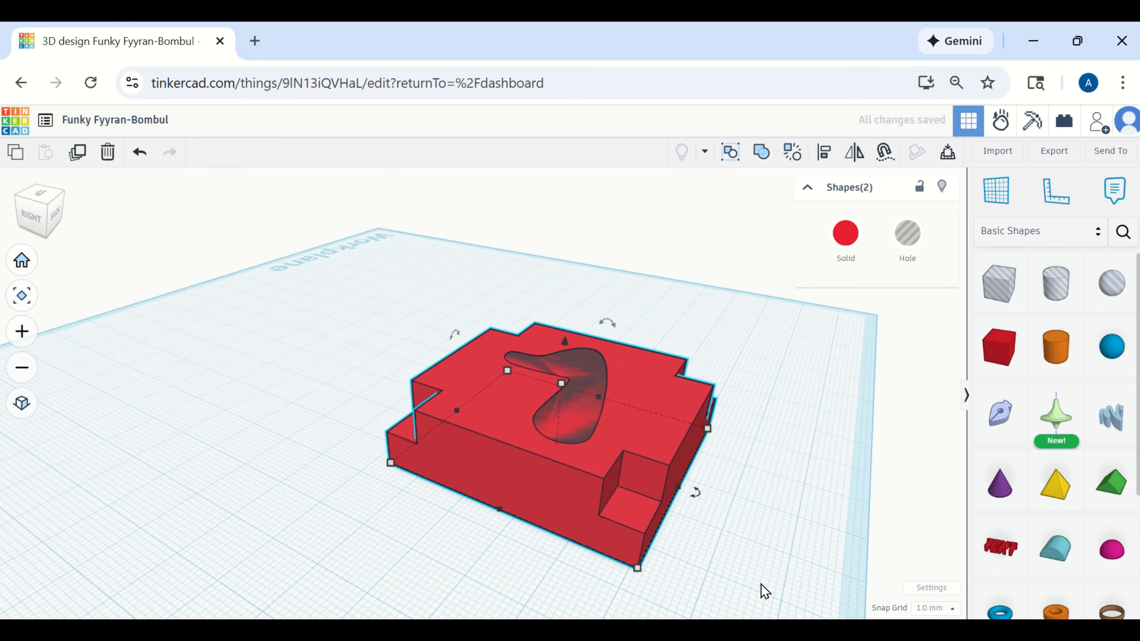
click(762, 155)
scroll(604, 438, up, 2)
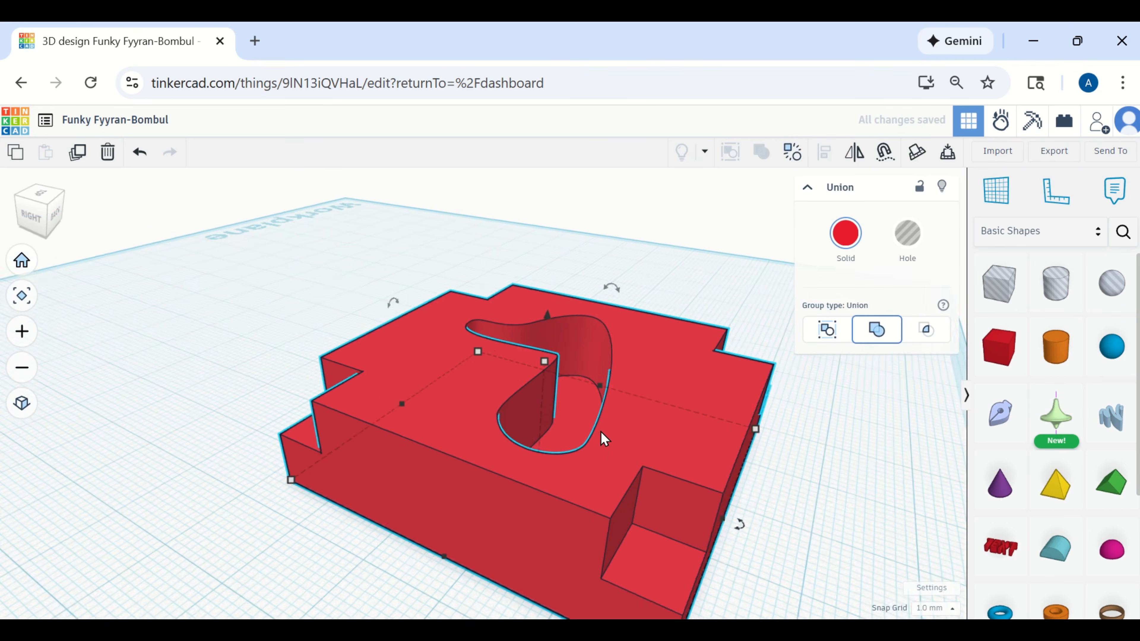
scroll(601, 433, up, 1)
click(696, 268)
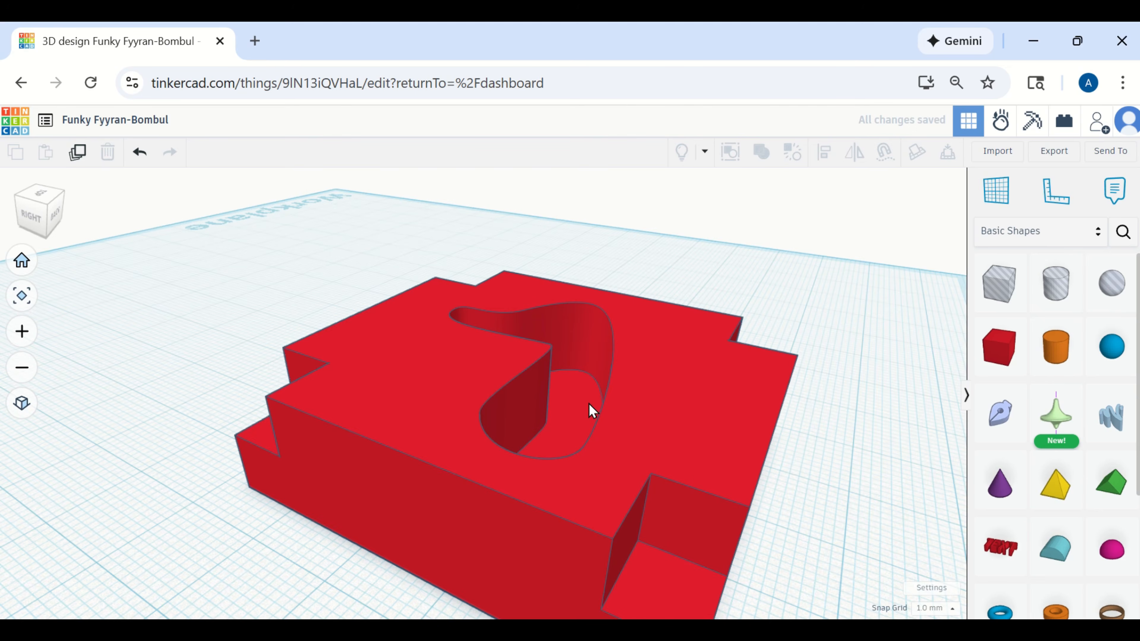
scroll(592, 411, down, 5)
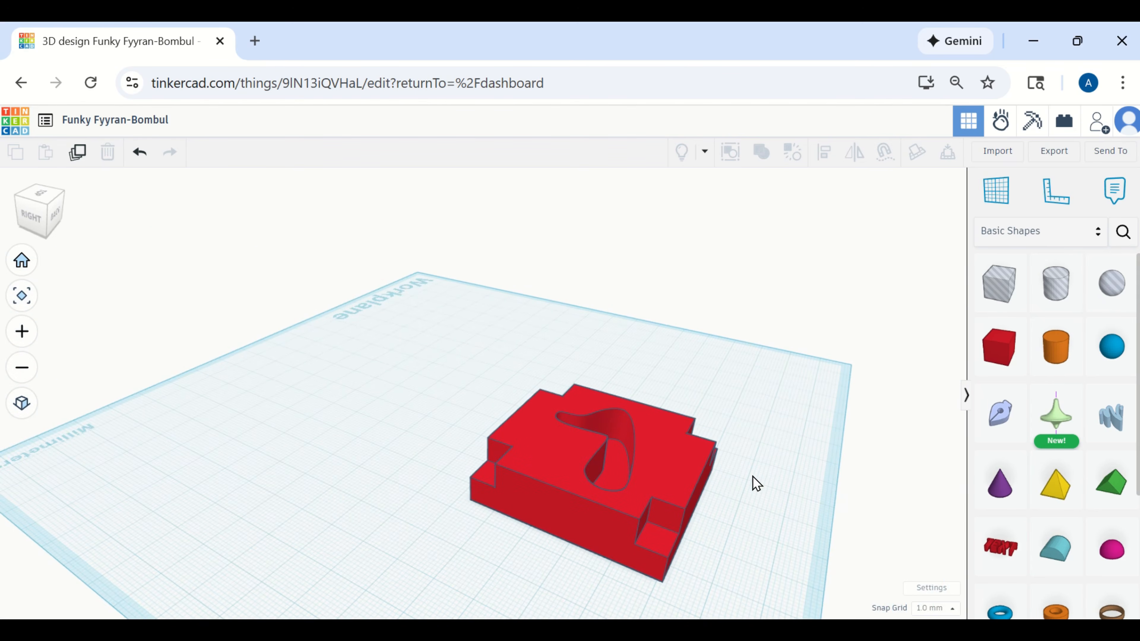